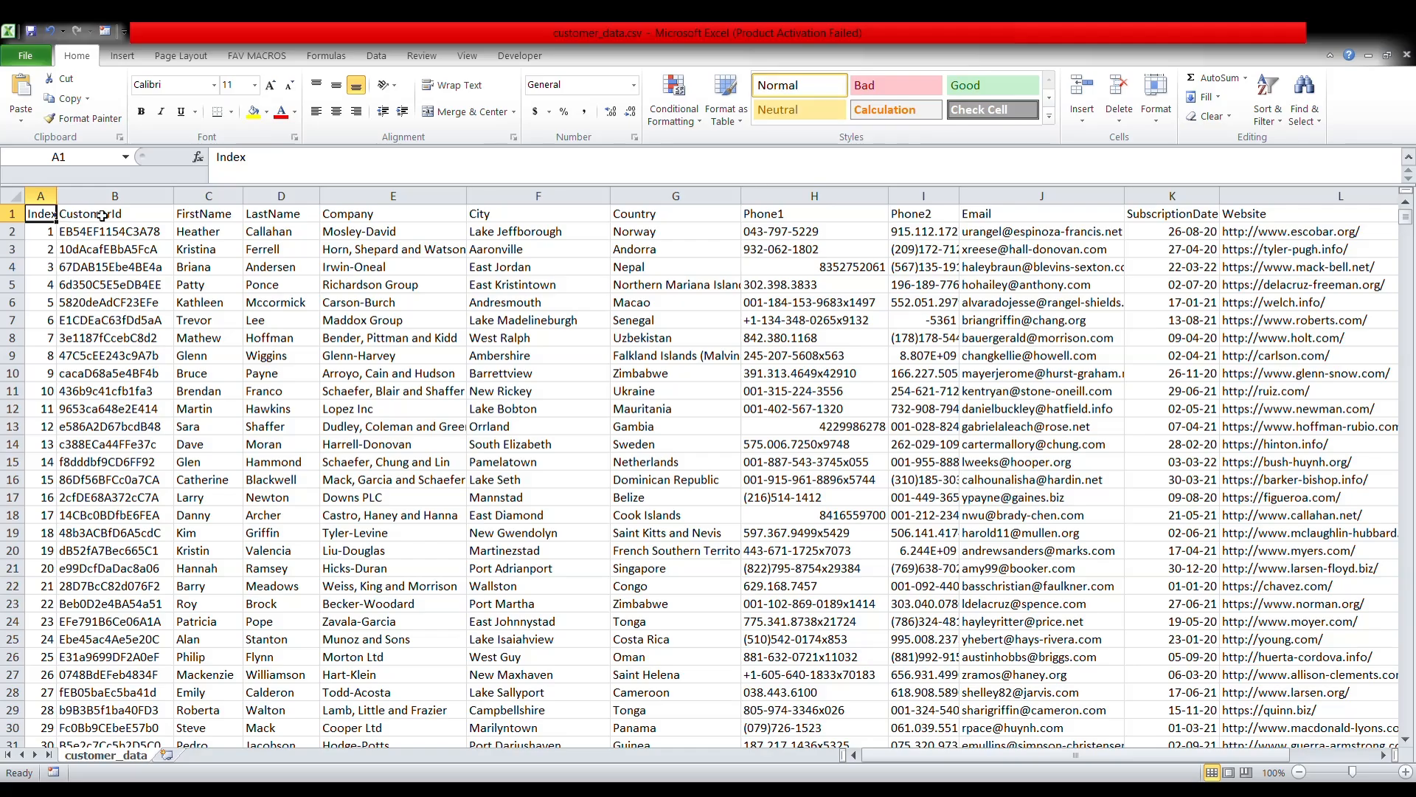
Step: Review the column headers of the customer data sheet, including FirstName, LastName, Company, Email, SubscriptionDate and Website
left_click(207, 216)
left_click(290, 216)
left_click(392, 219)
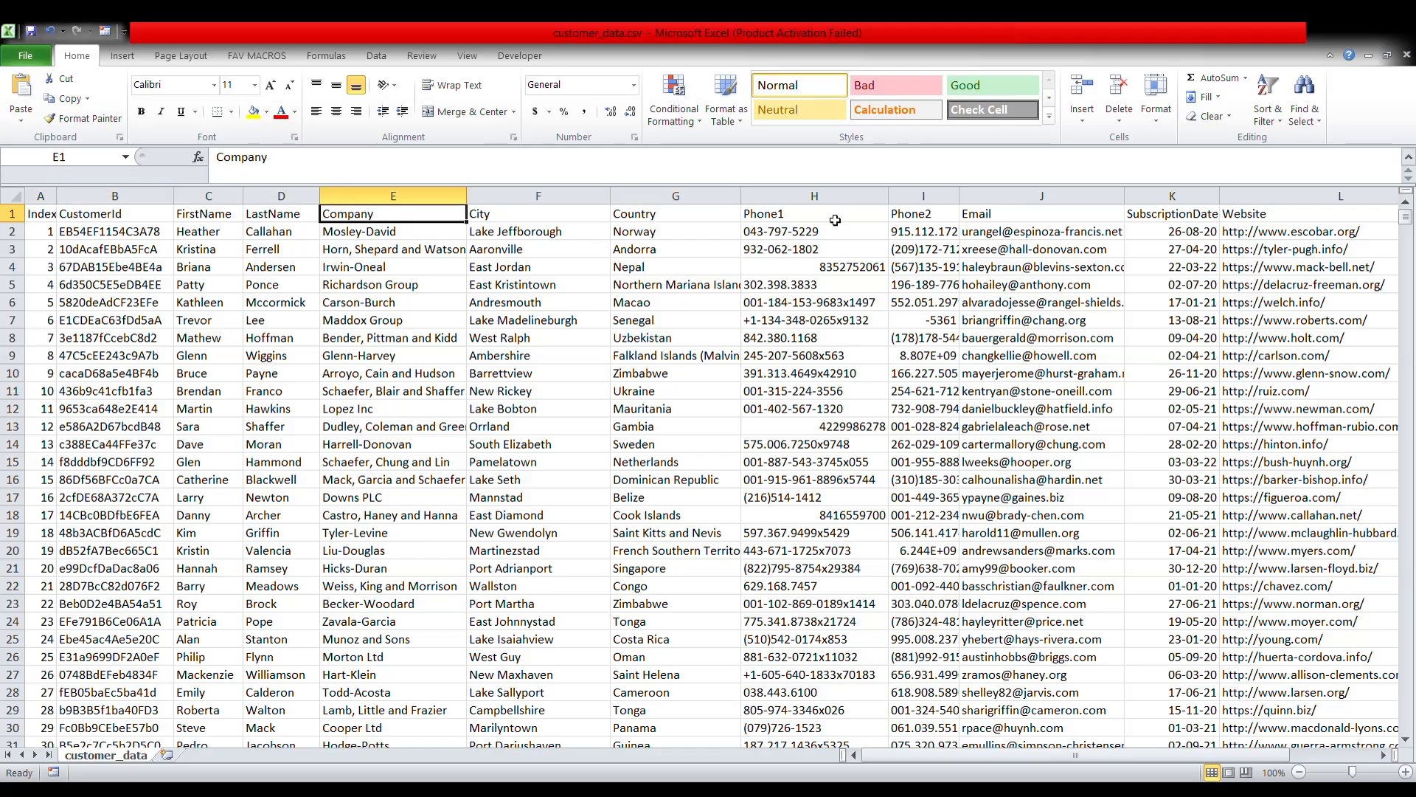
left_click(1011, 221)
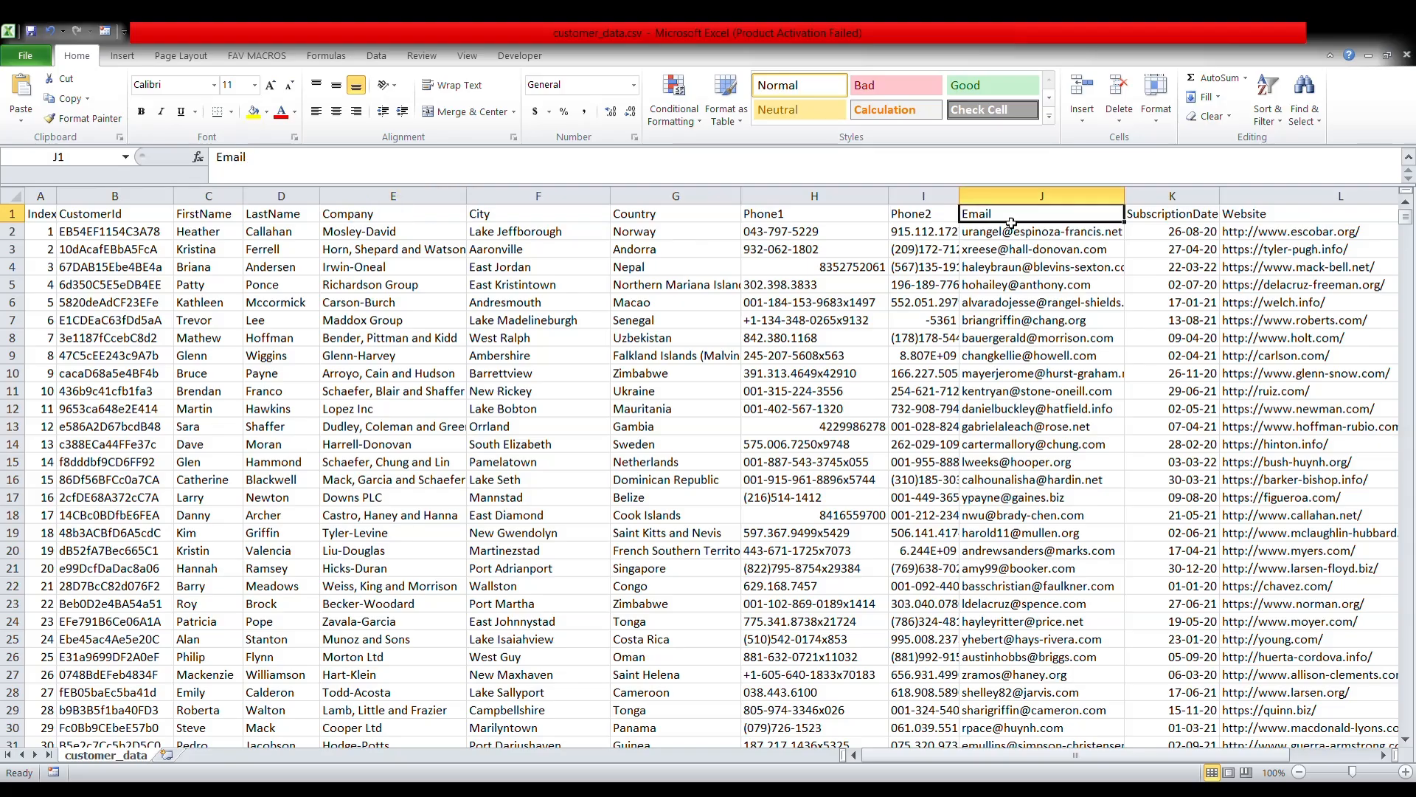
left_click(1202, 218)
left_click(1263, 216)
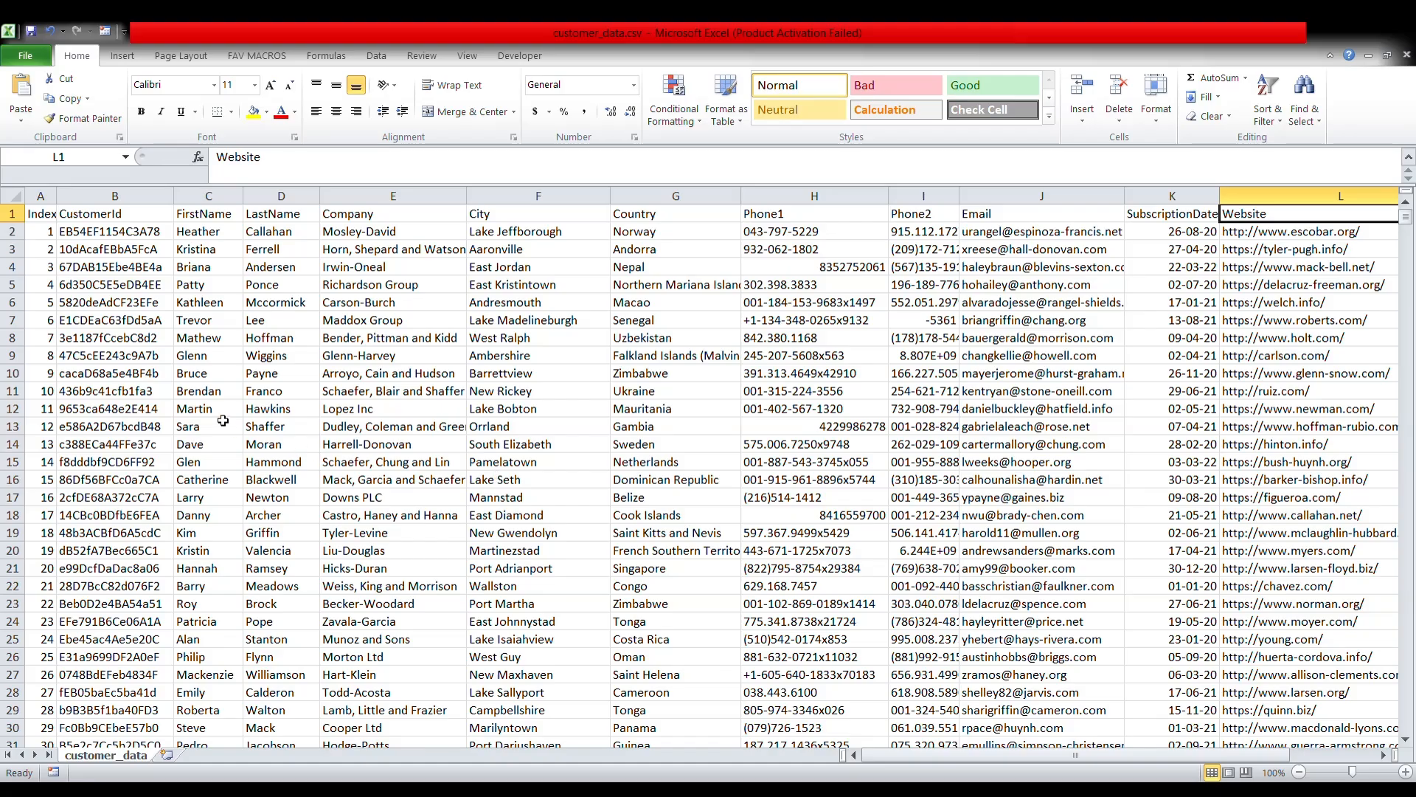
Step: Examine the CustomerId, FirstName, LastName, Phone1, Email and SubscriptionDate columns one by one
left_click(117, 196)
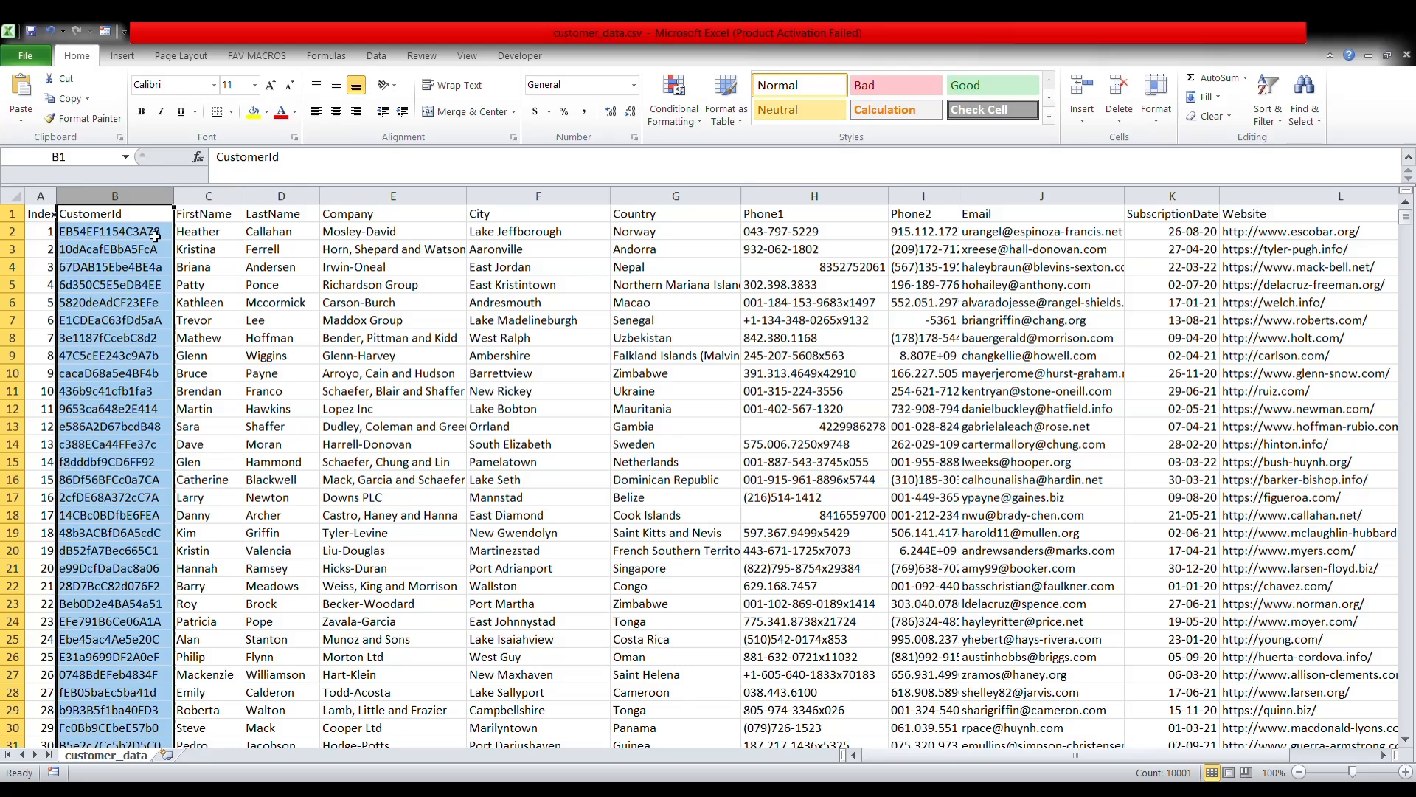
left_click(208, 196)
left_click(292, 205)
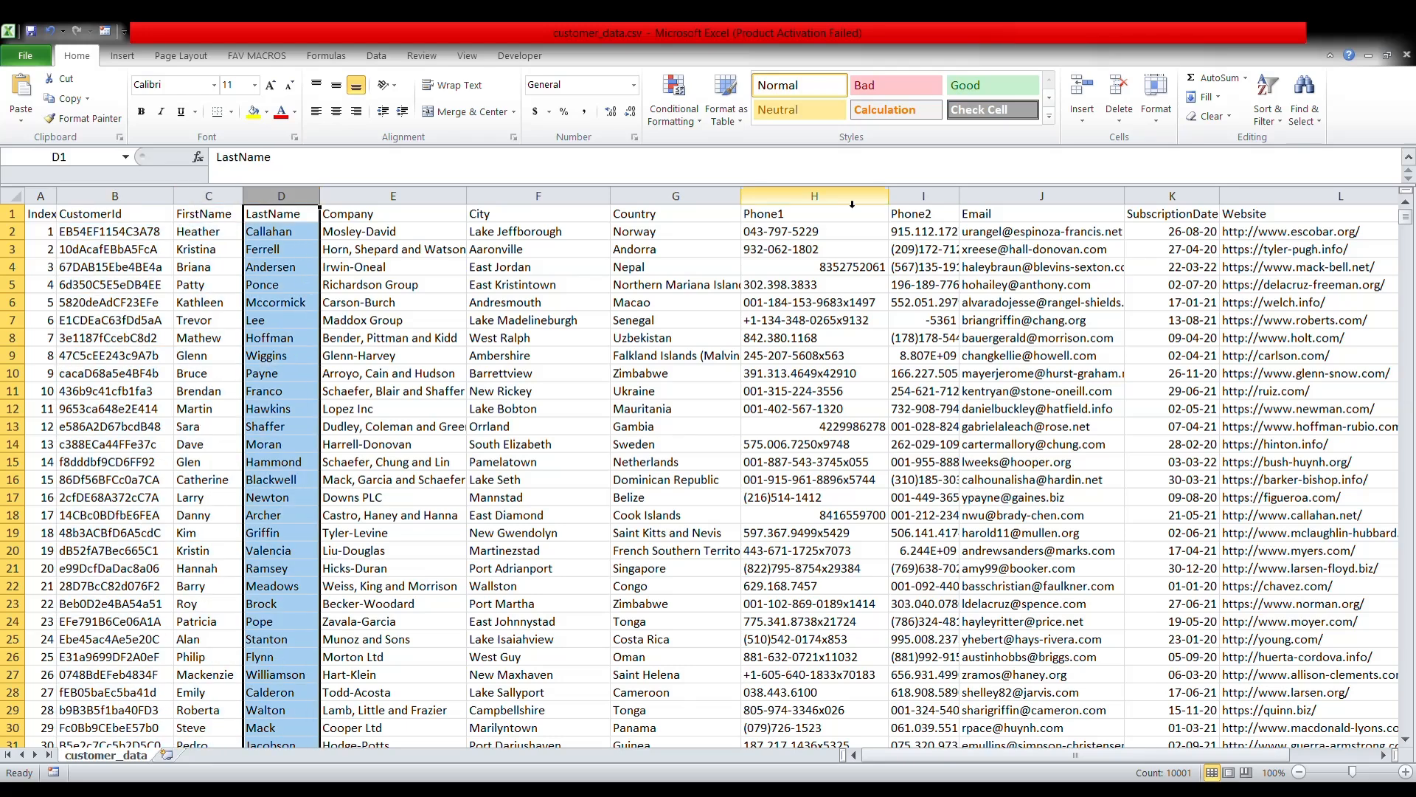
left_click(812, 197)
left_click(1023, 199)
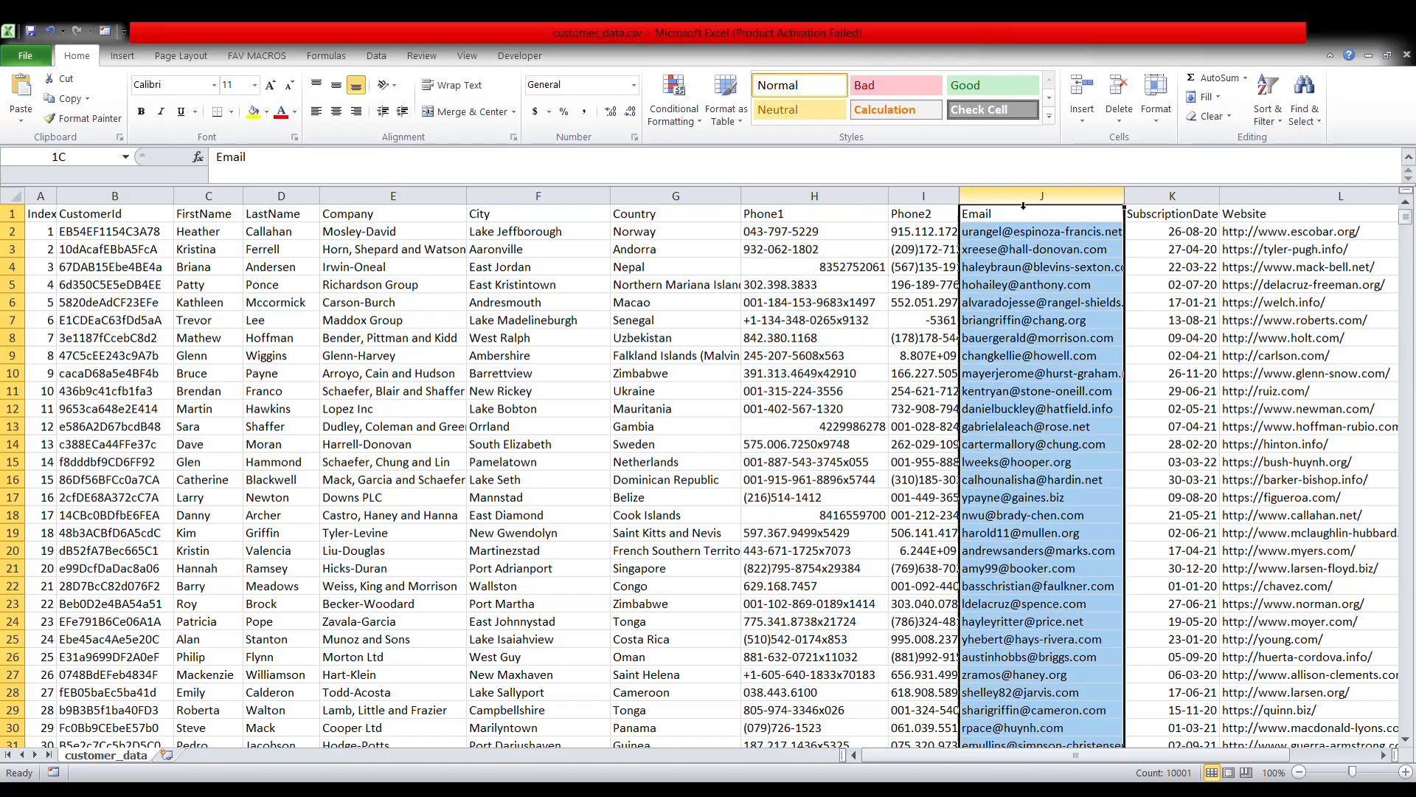
left_click(1164, 197)
key("ctrl+Home")
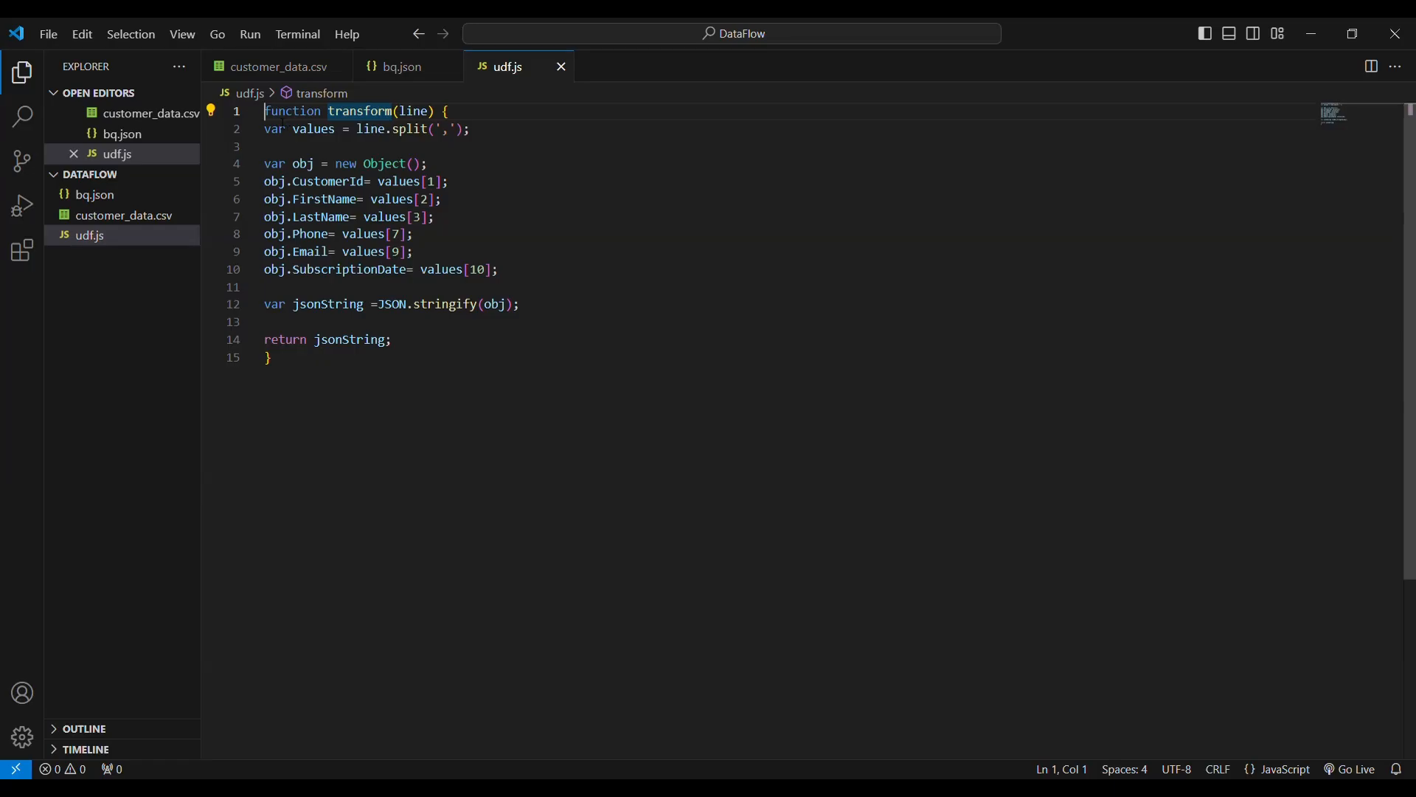
Step: Switch to Visual Studio Code and review the transform function in udf.js and the BigQuery schema in bq.json
mouse_move(329, 112)
left_click_drag(442, 129, 451, 131)
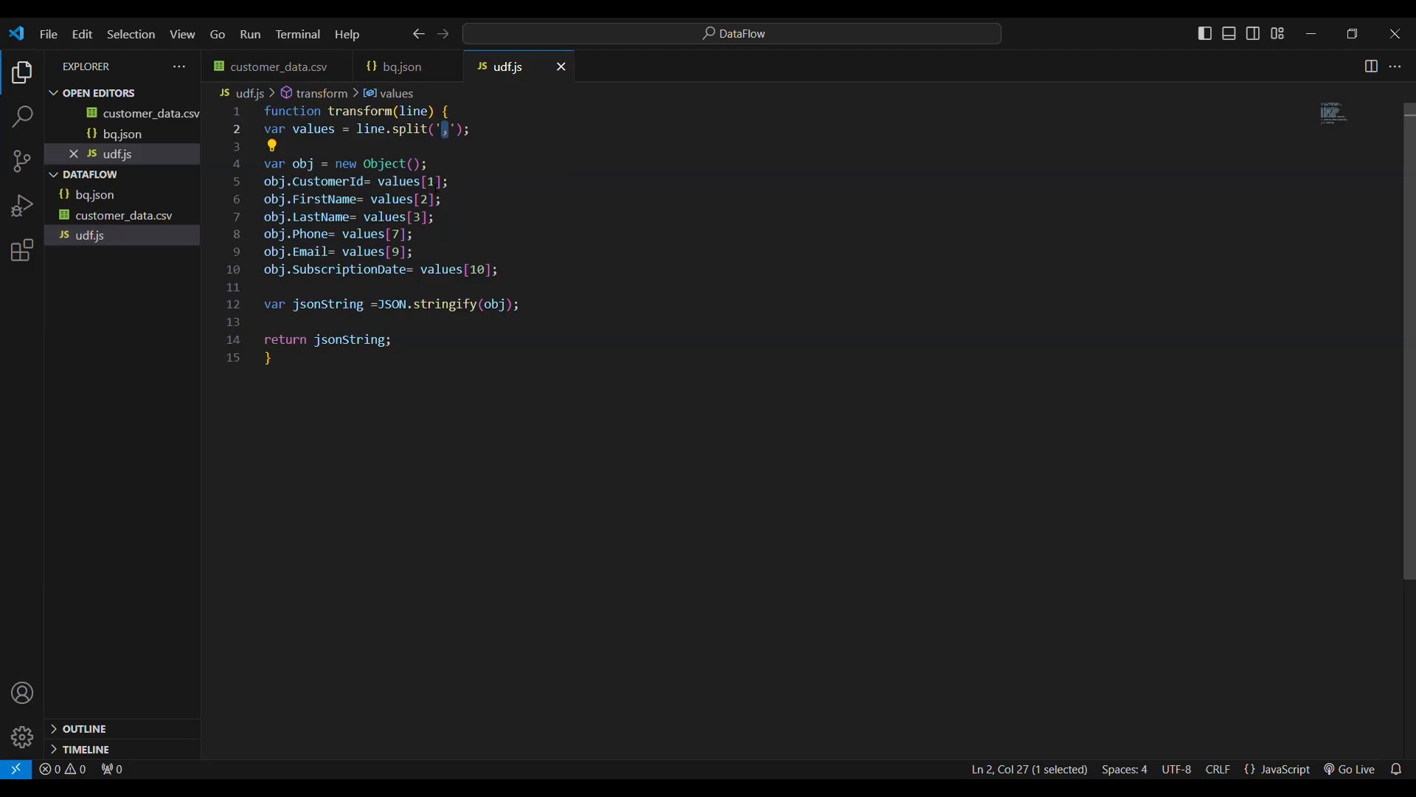
left_click(438, 182)
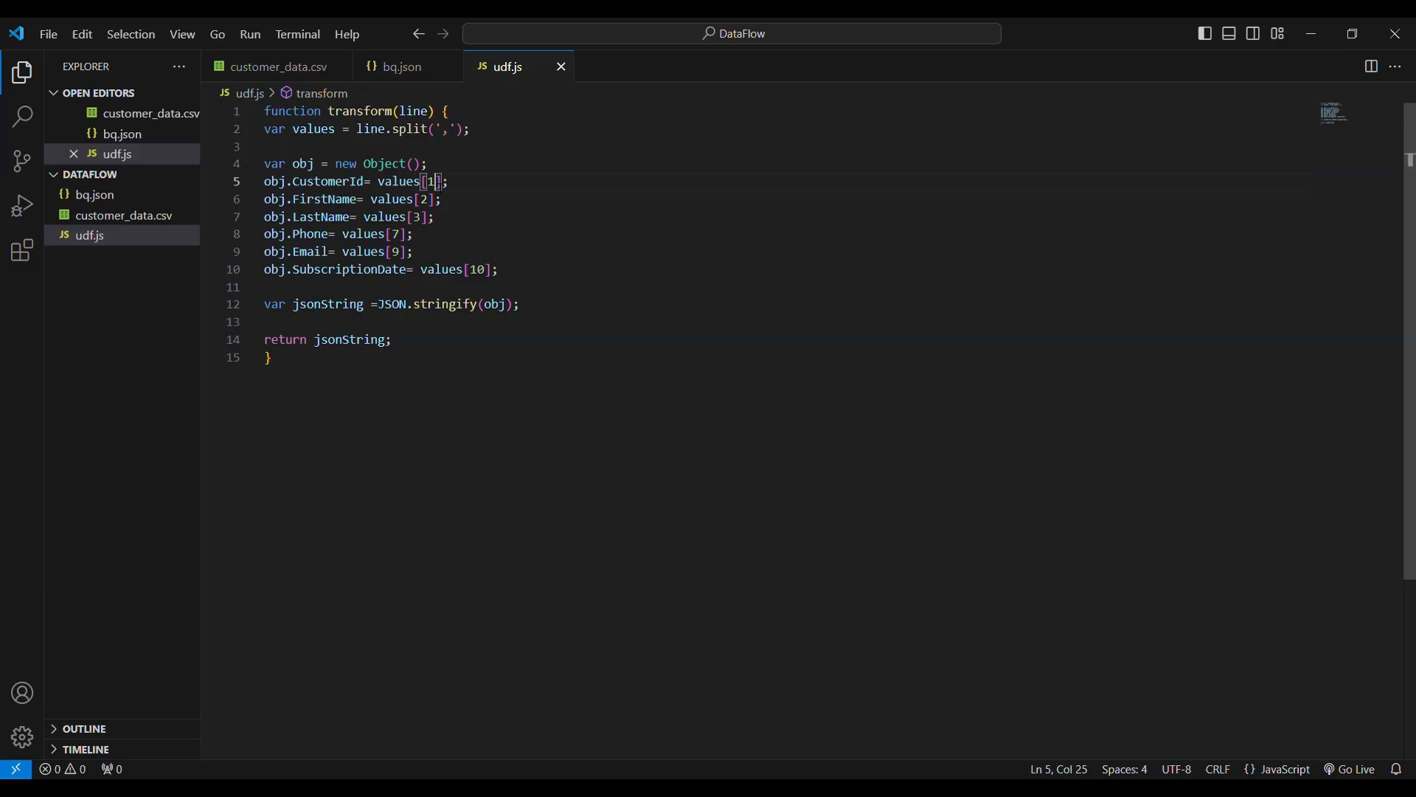
key("shift+Left")
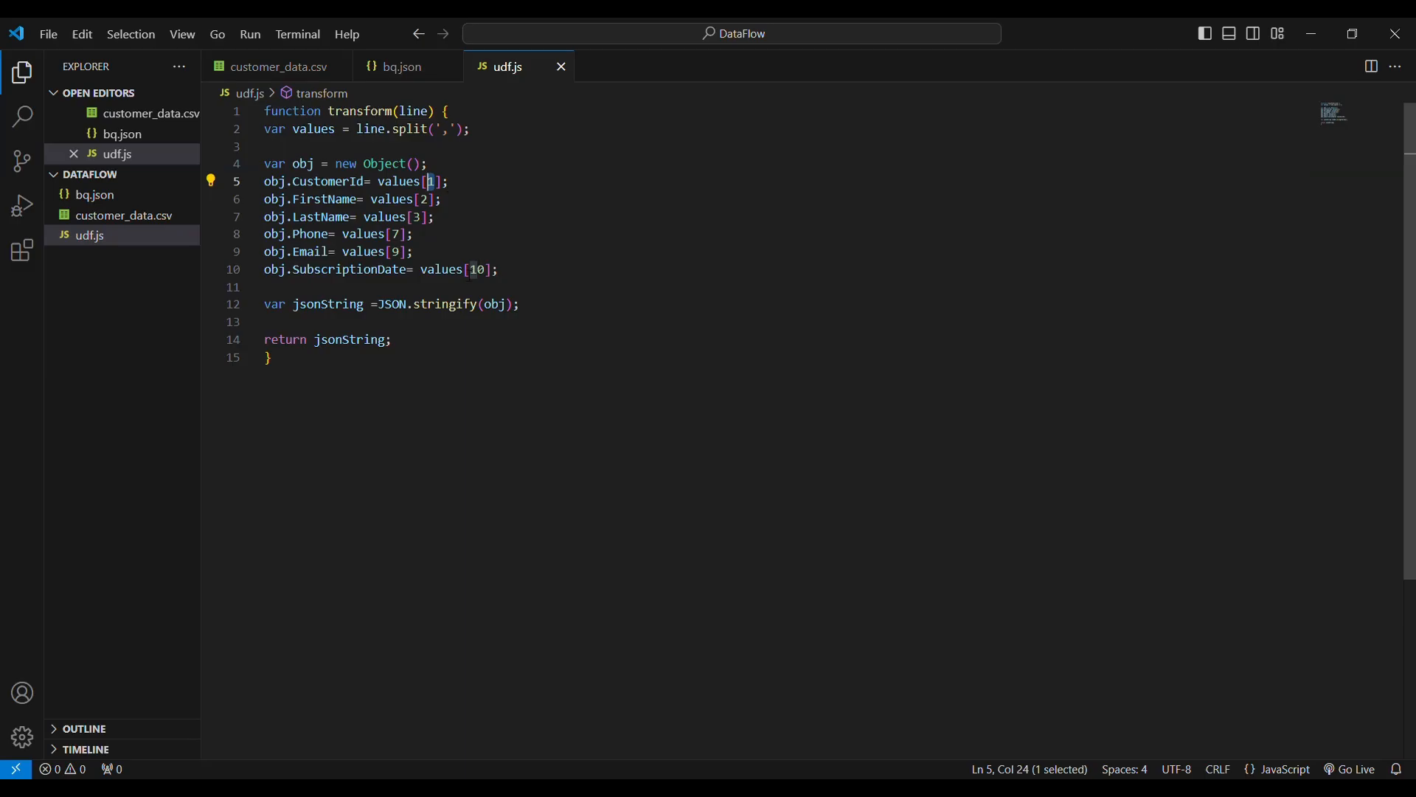
left_click(458, 190)
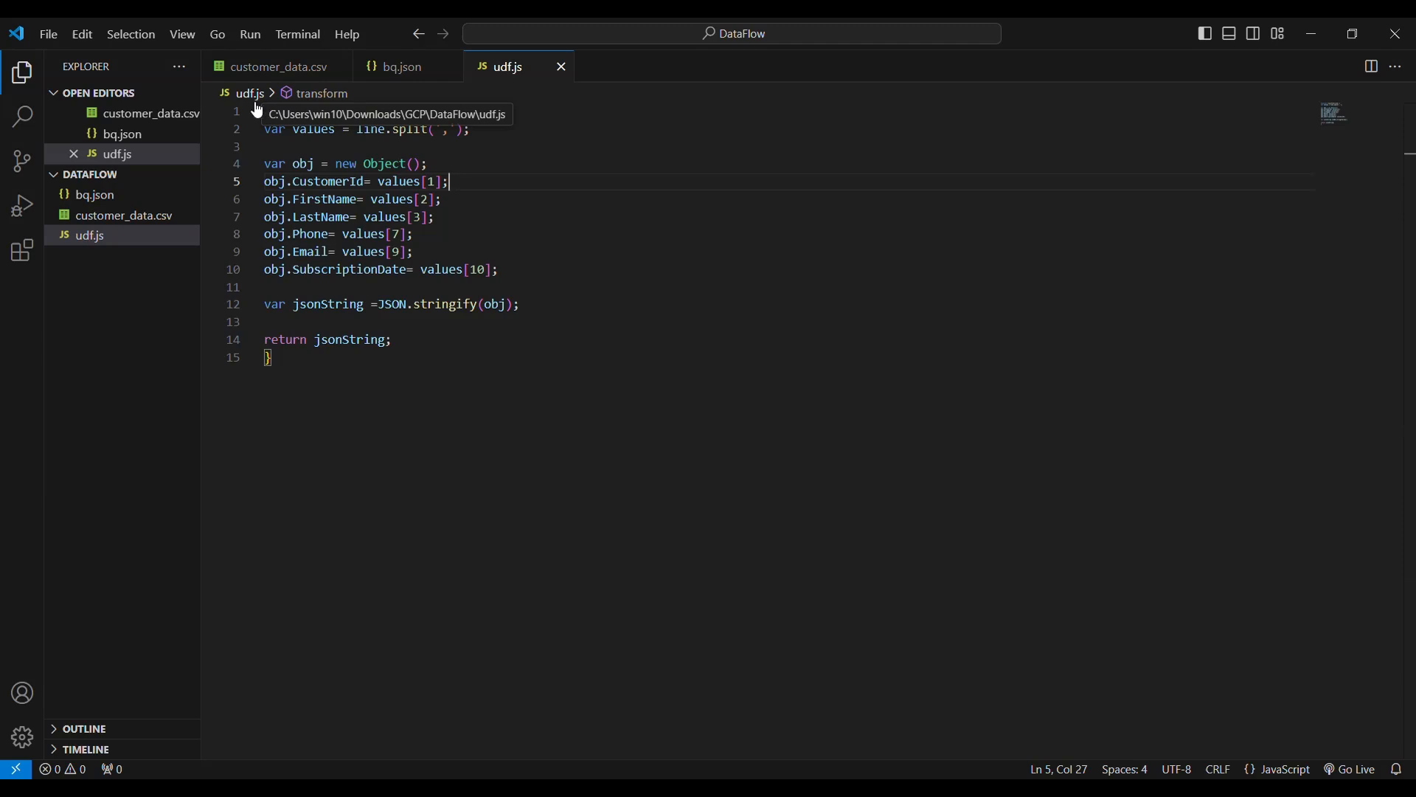
left_click(94, 196)
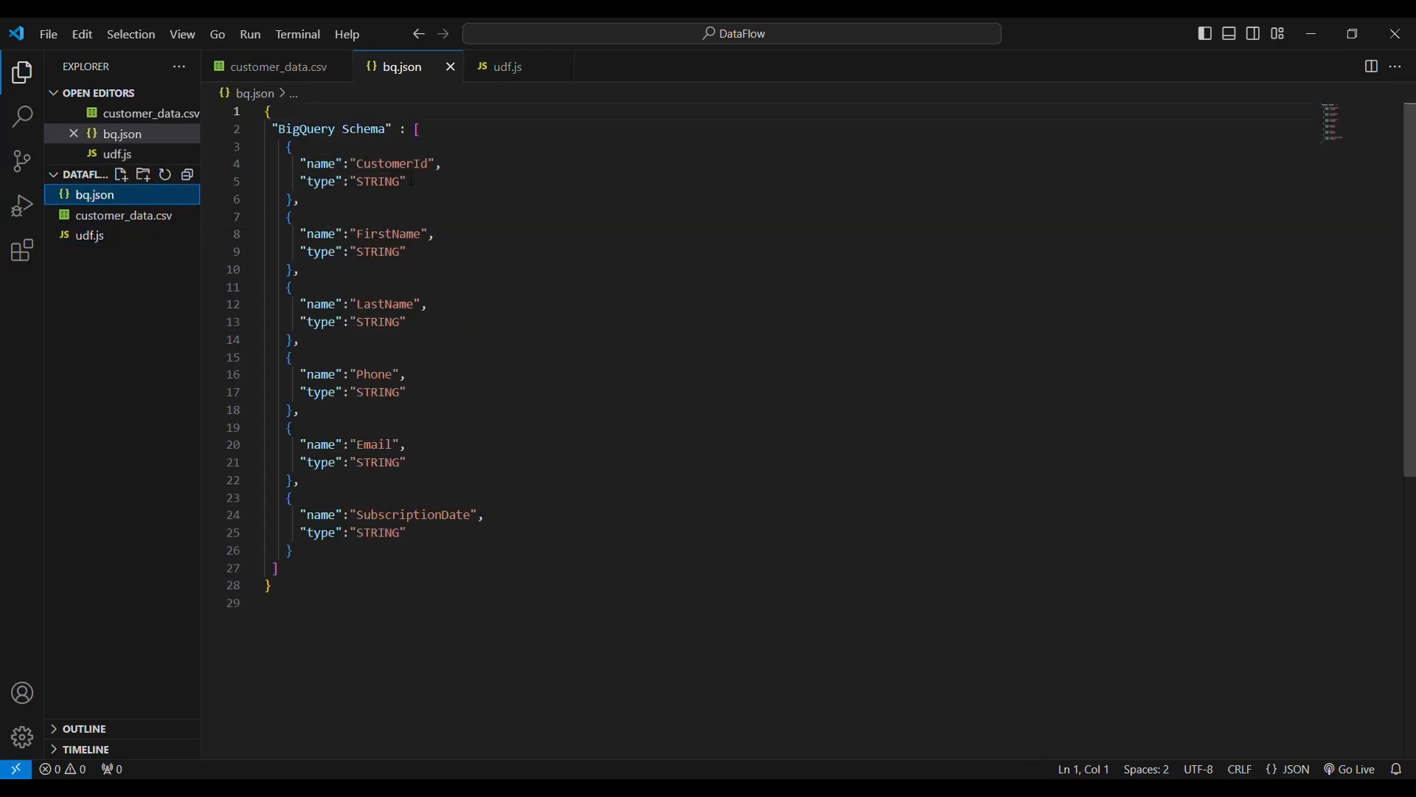
left_click(394, 515)
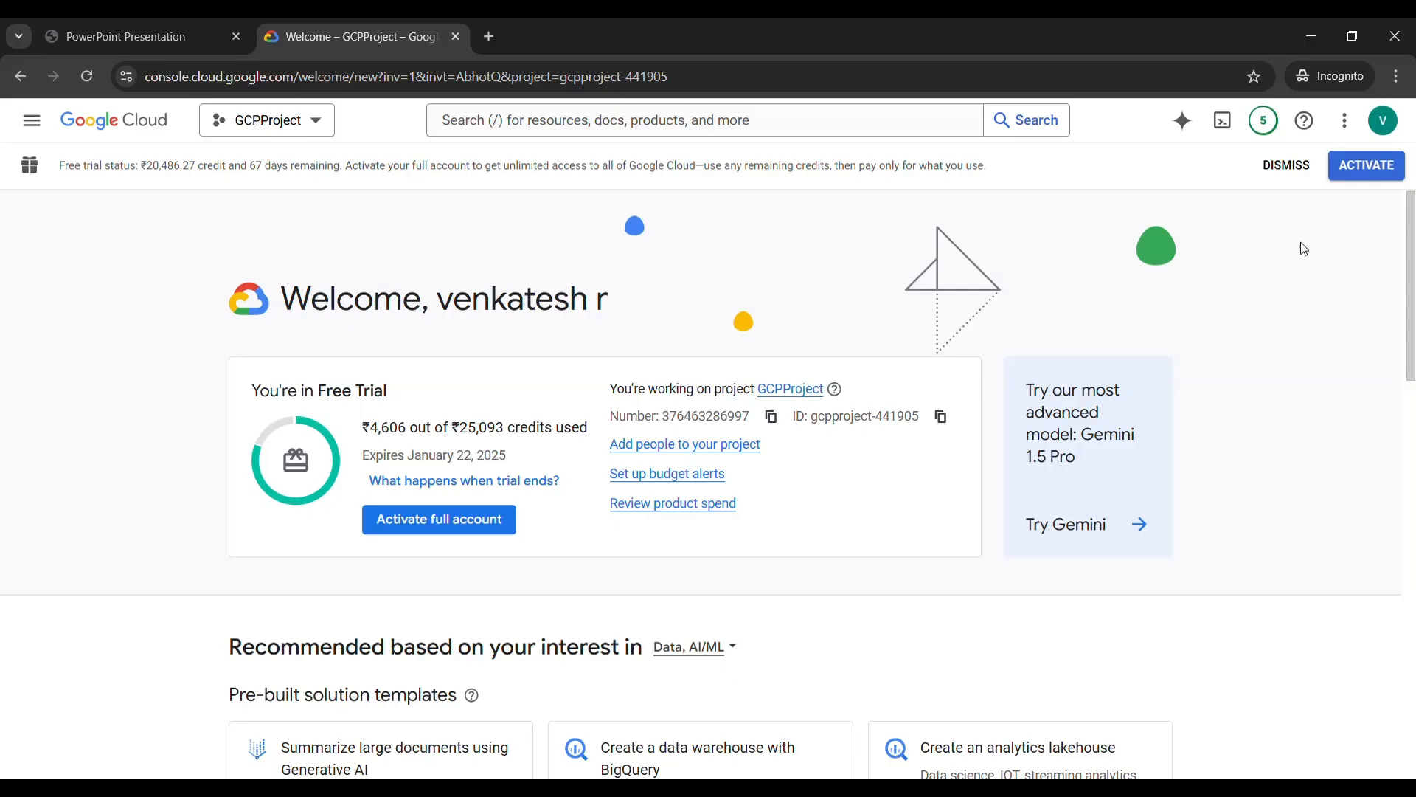
Step: Switch to the Google Cloud console and create a US multi-region BigQuery dataset with the ID DataflowDemoDS
left_click(33, 127)
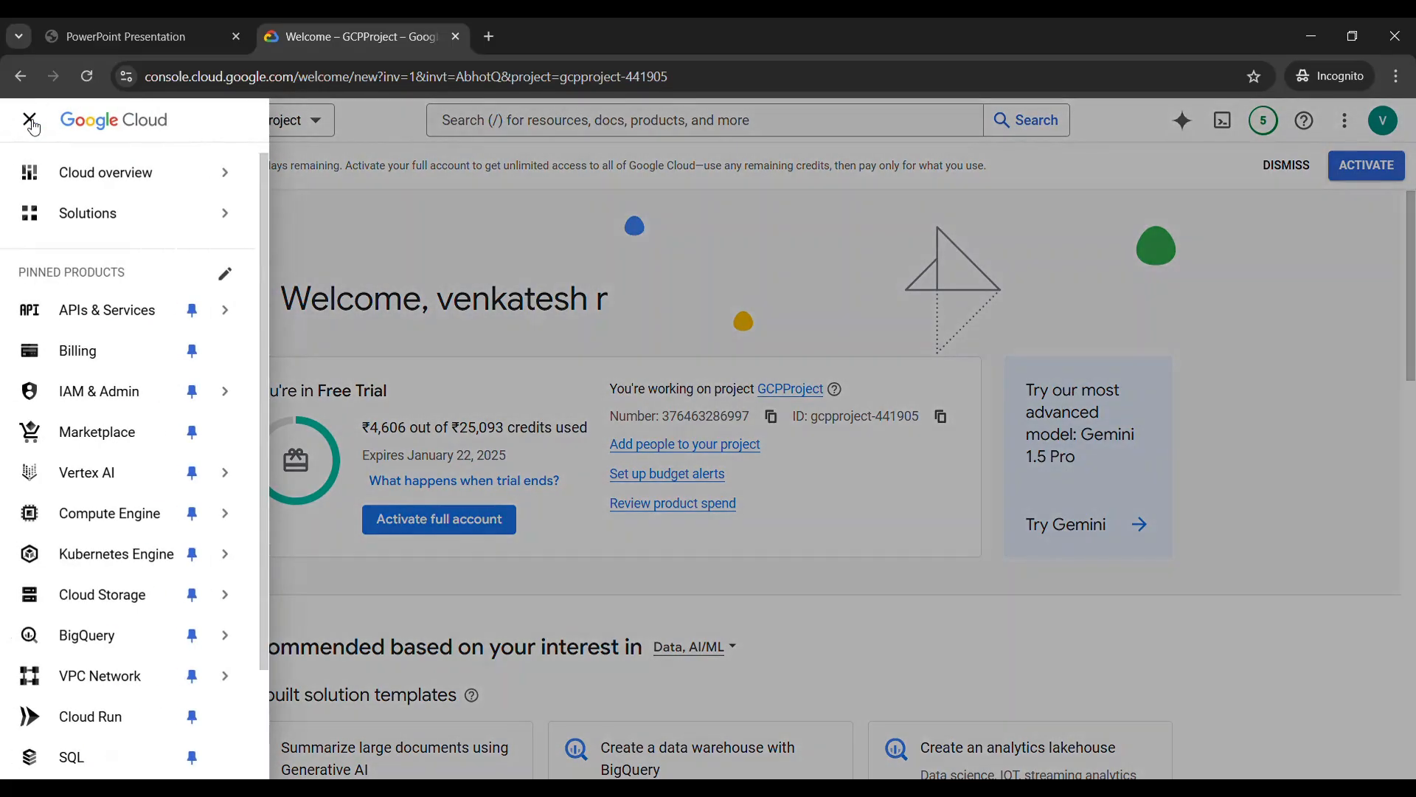
left_click(103, 644)
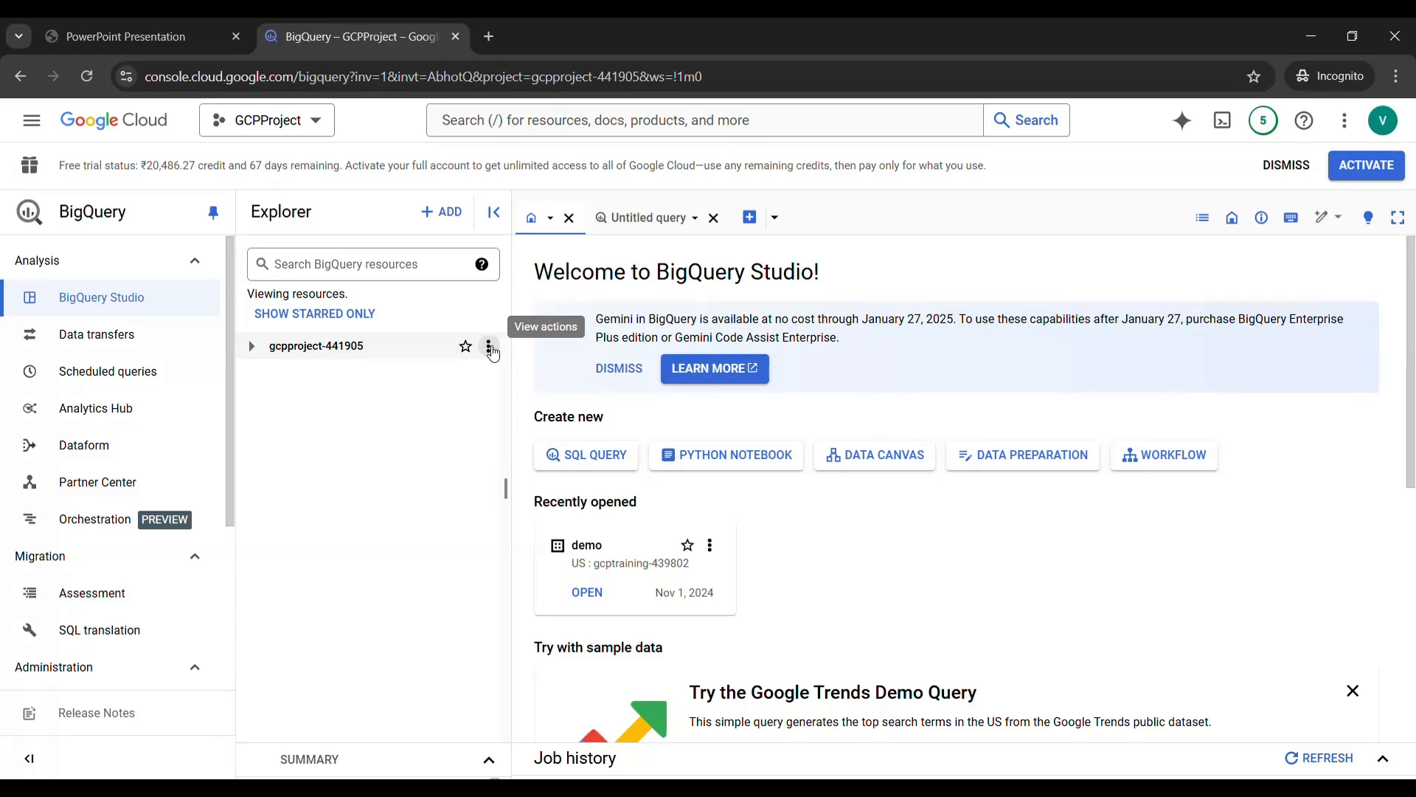
left_click(490, 348)
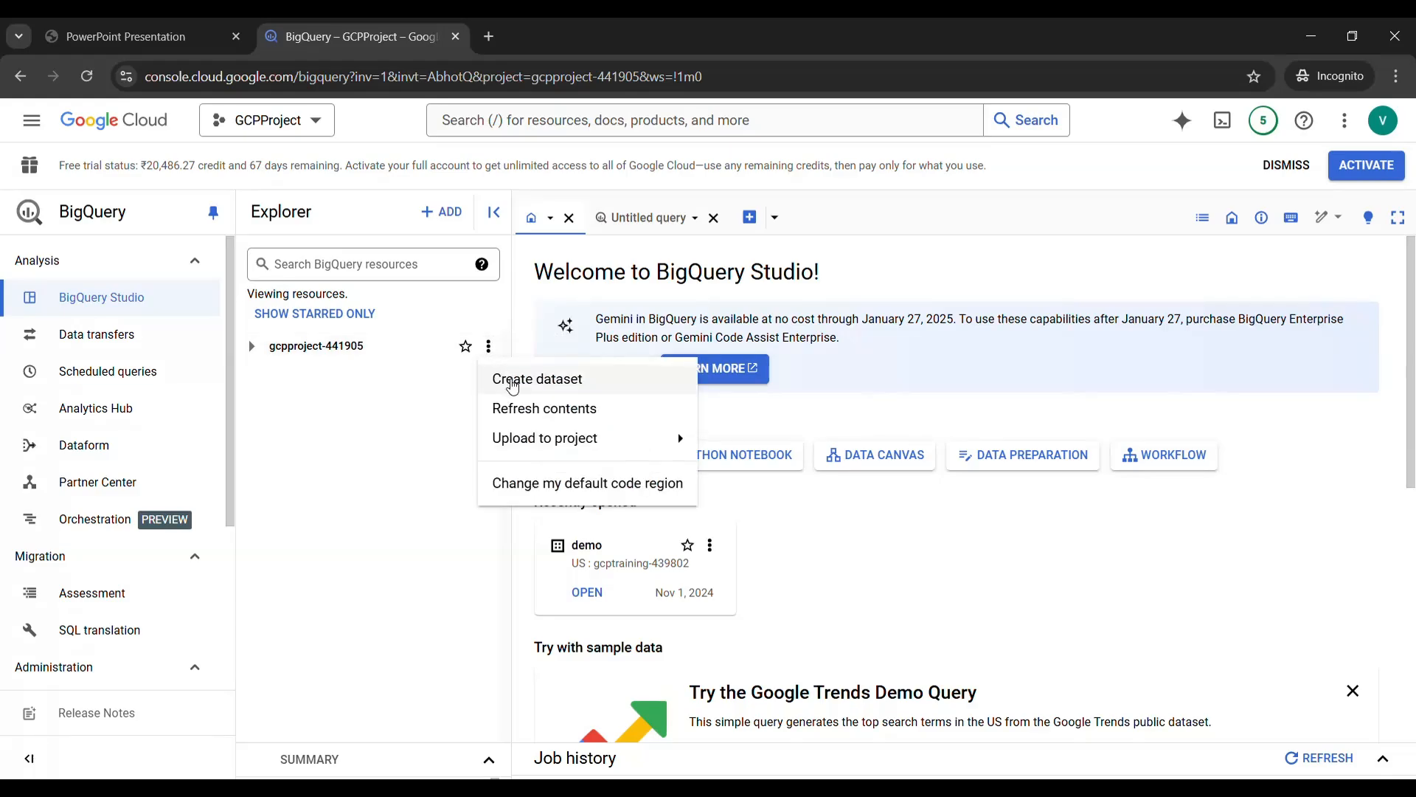
left_click(514, 380)
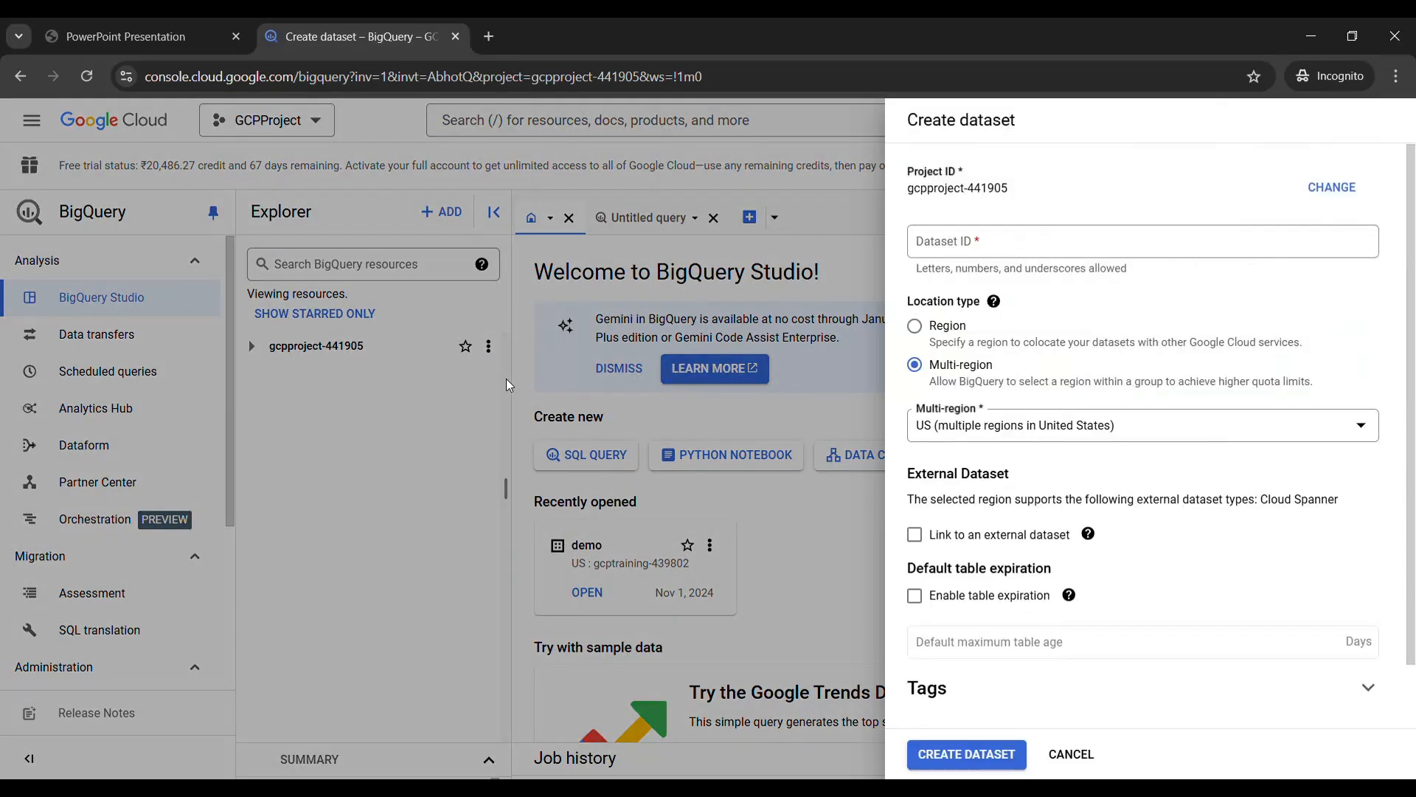
left_click(970, 248)
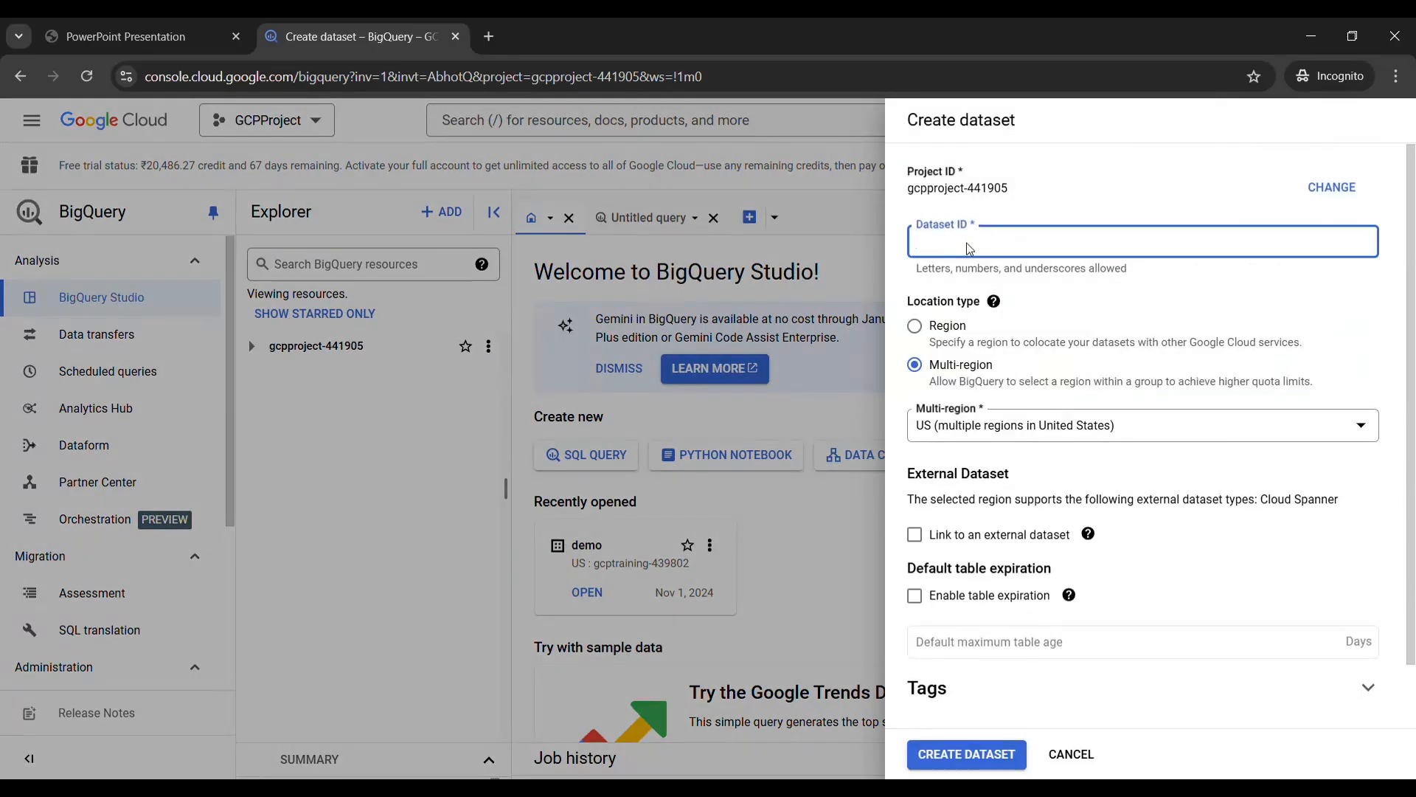
type("DataflowDemoDS")
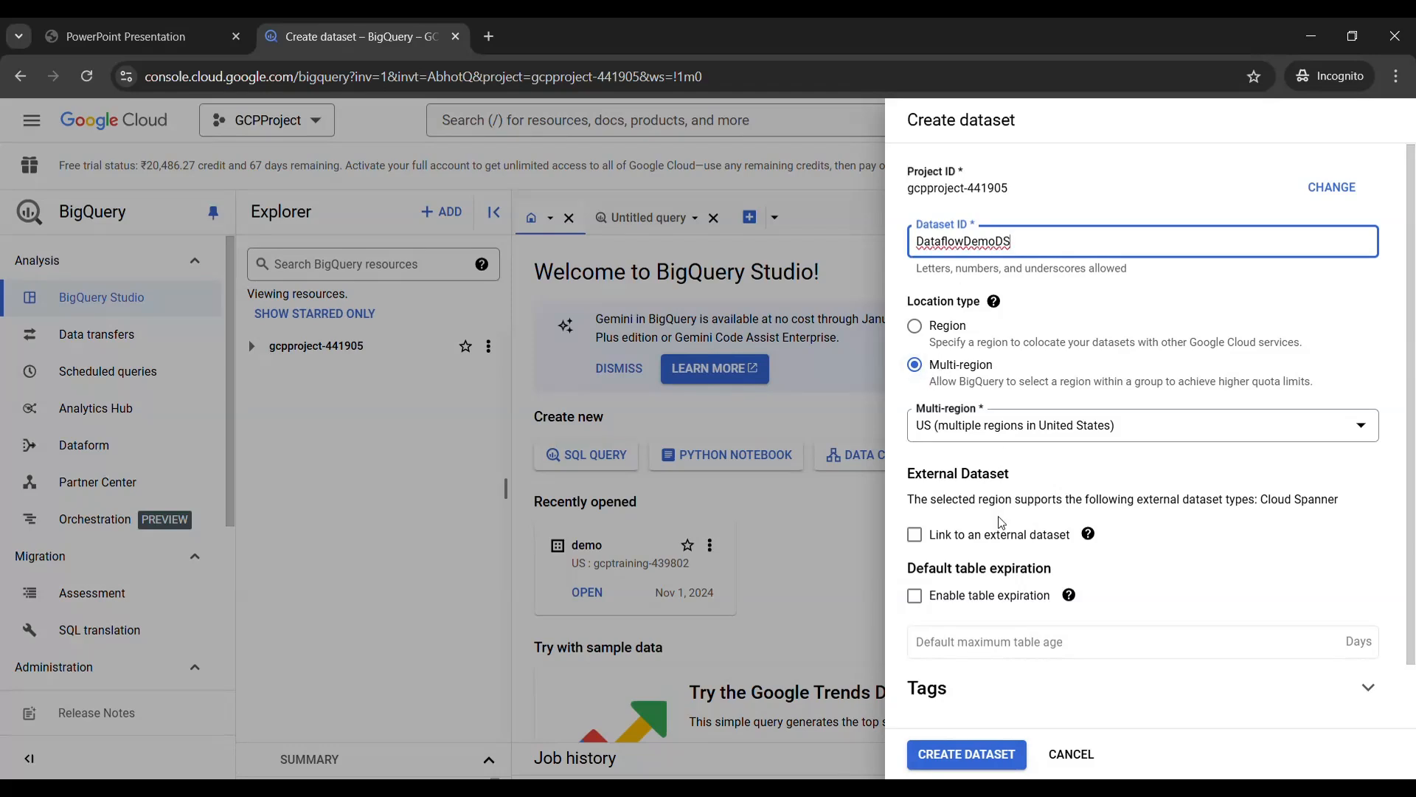
scroll(1015, 581, "down", 1)
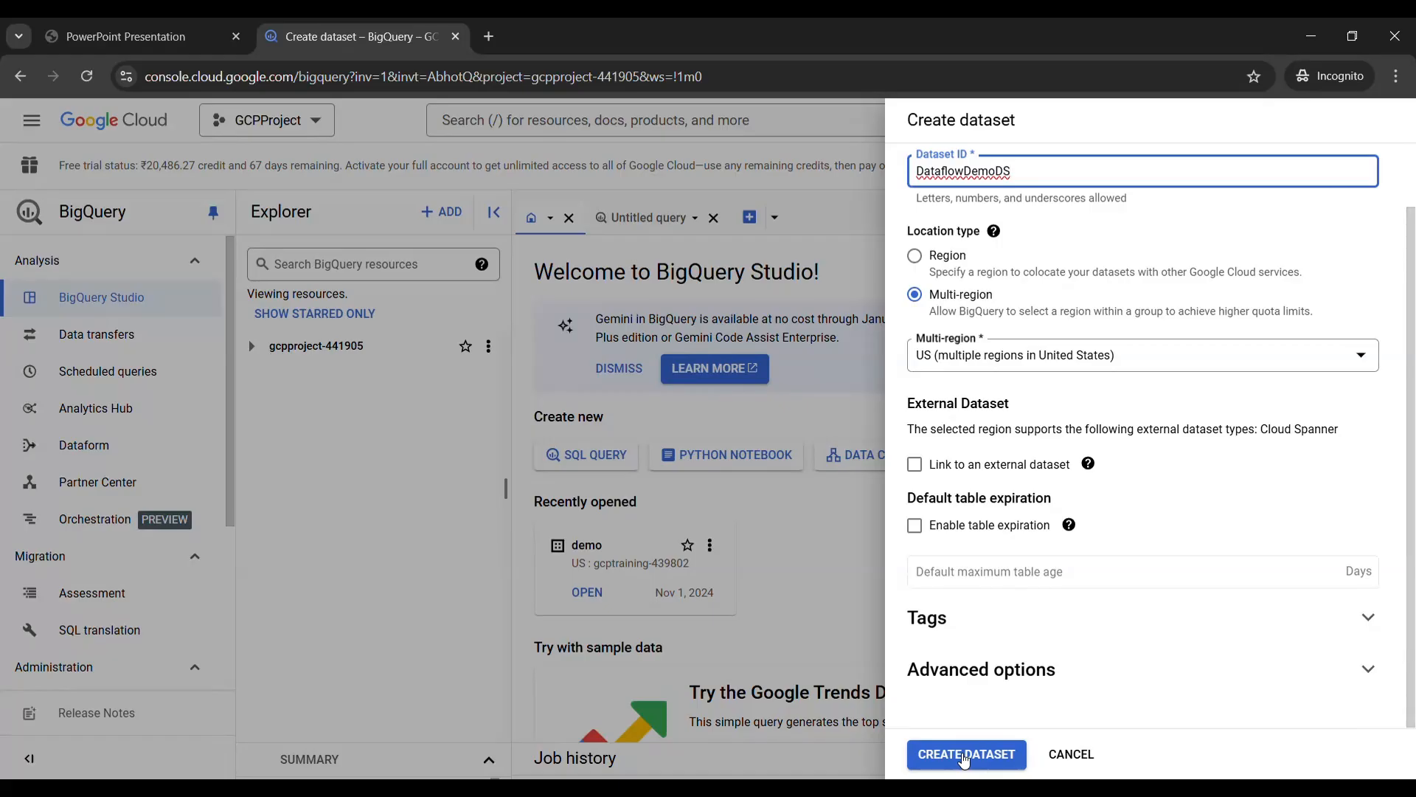
left_click(964, 760)
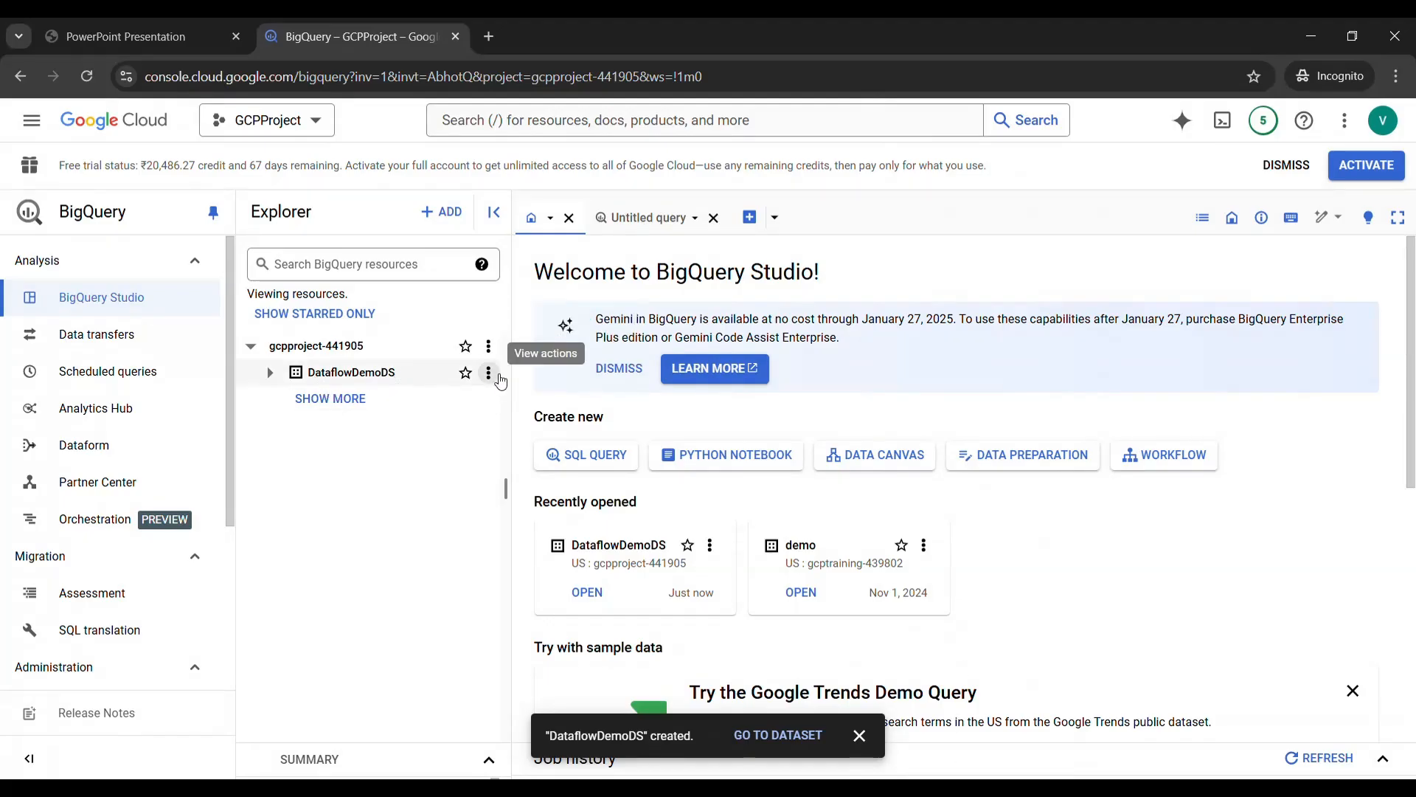
Step: Create an empty native table named Customer_data in the DataflowDemoDS dataset, without defining a schema
left_click(490, 374)
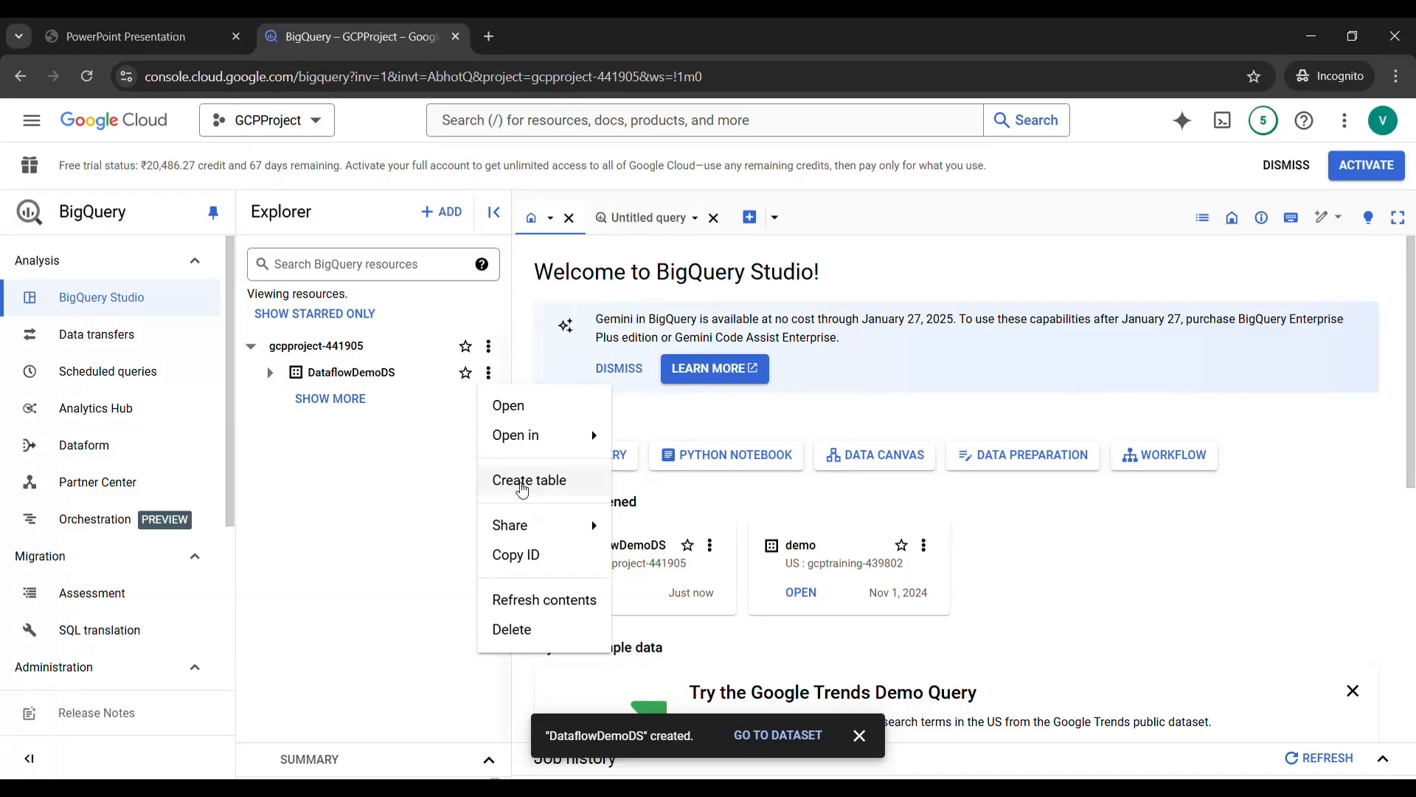
left_click(522, 489)
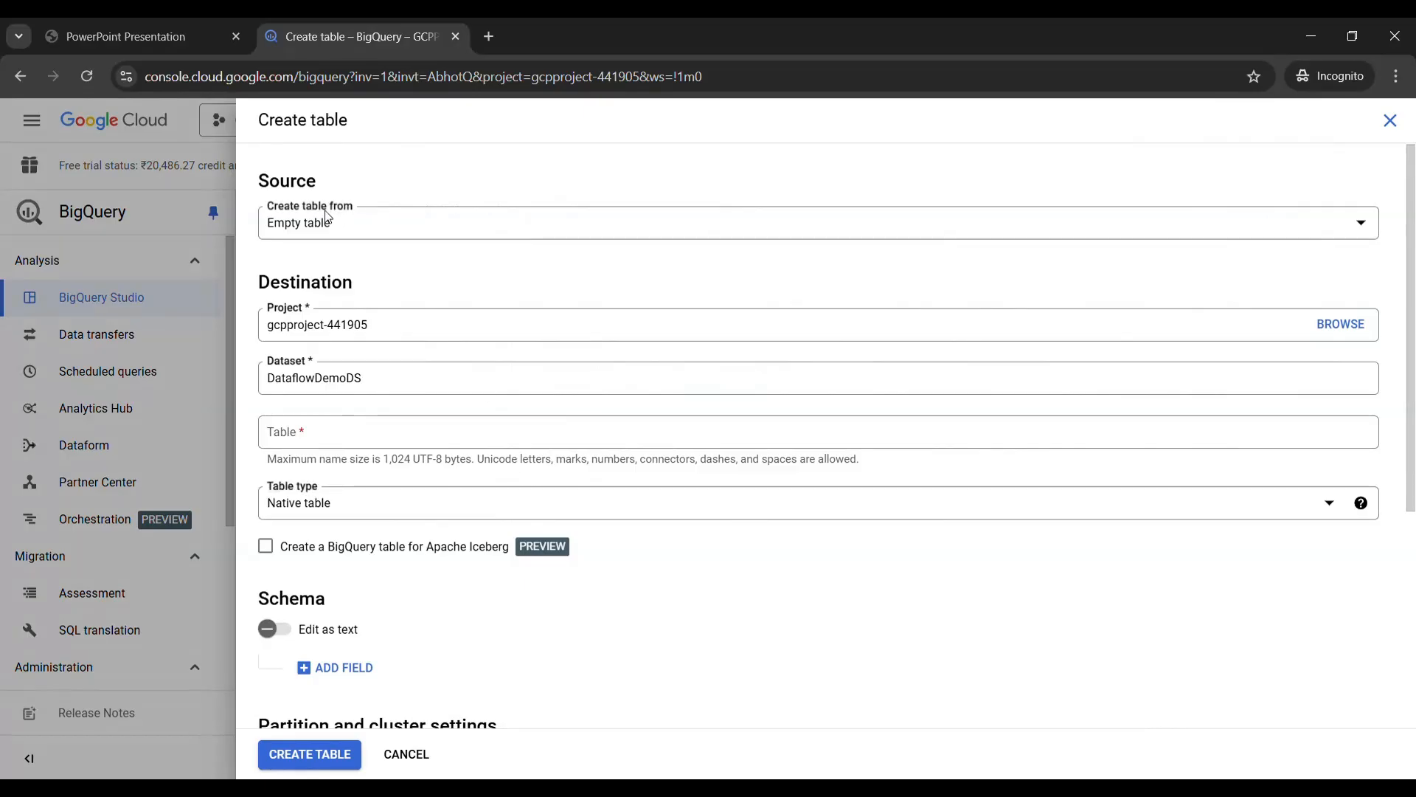
left_click(291, 440)
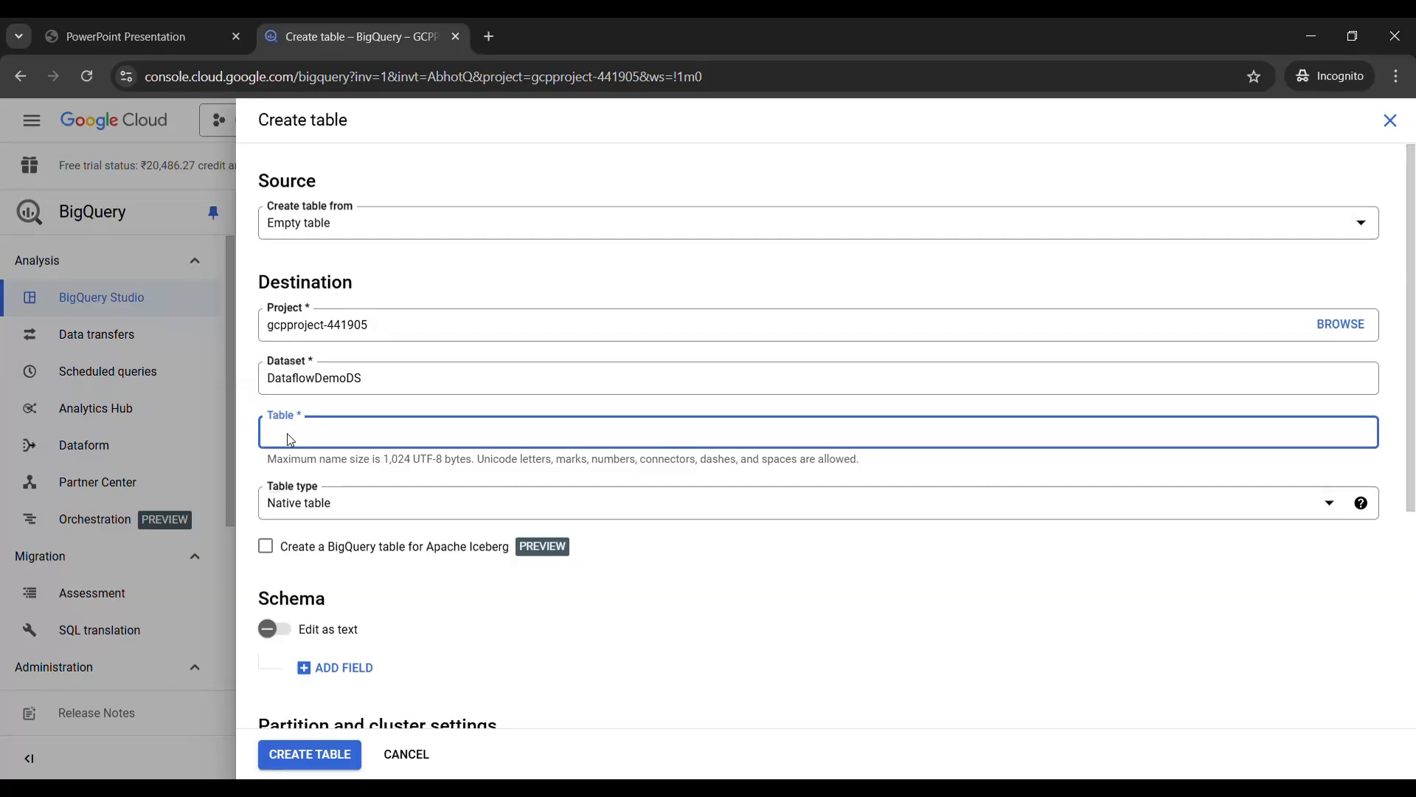
type("Customer_data")
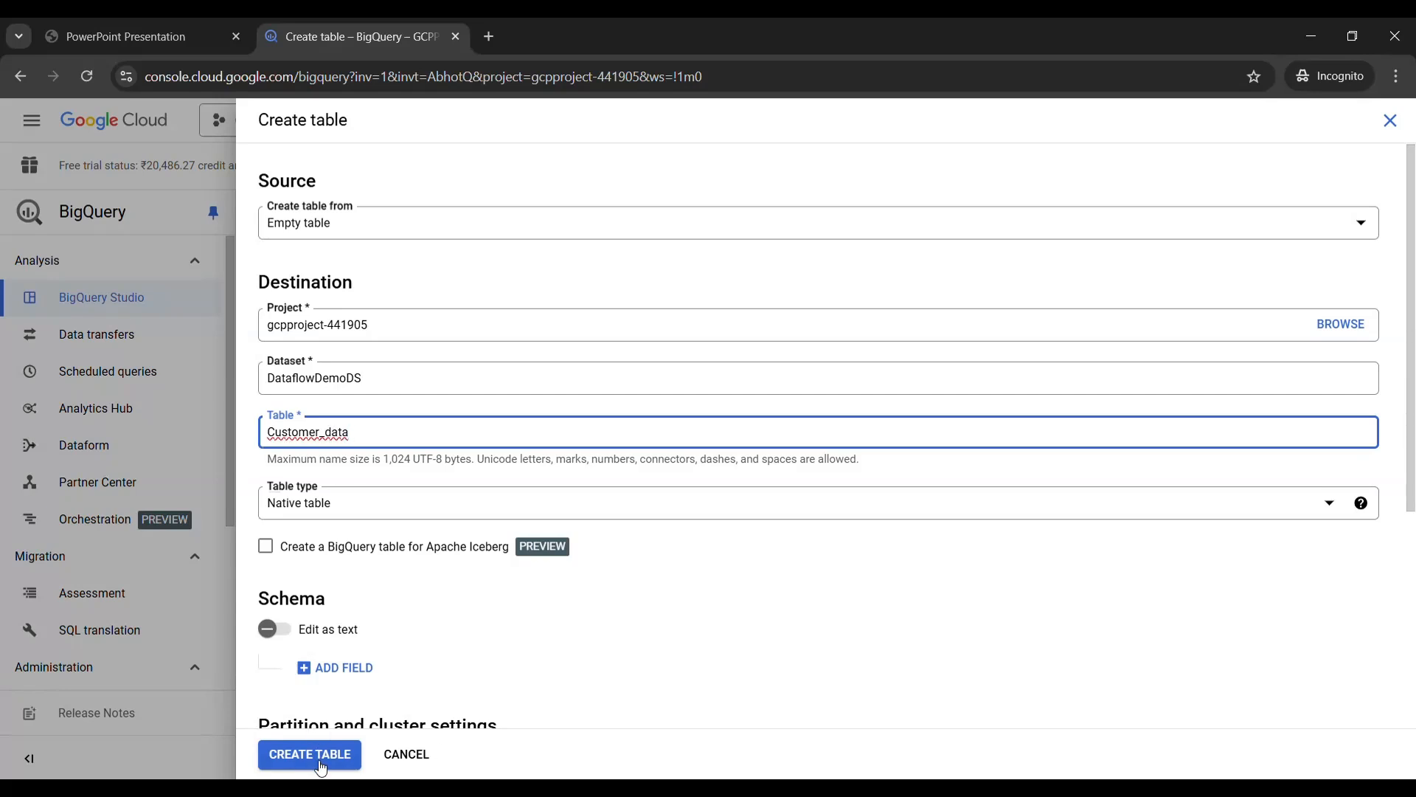
scroll(330, 534, "down", 1)
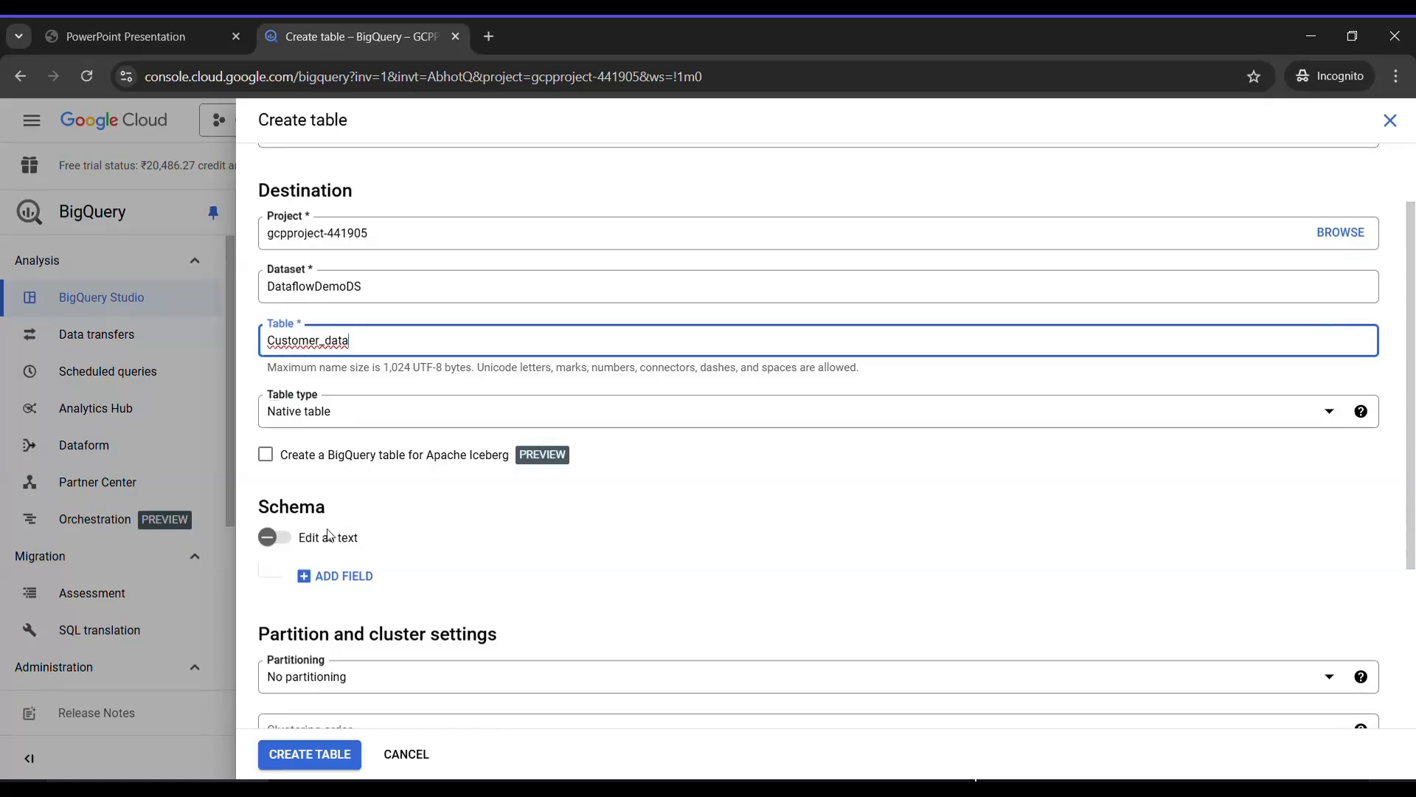
left_click(321, 754)
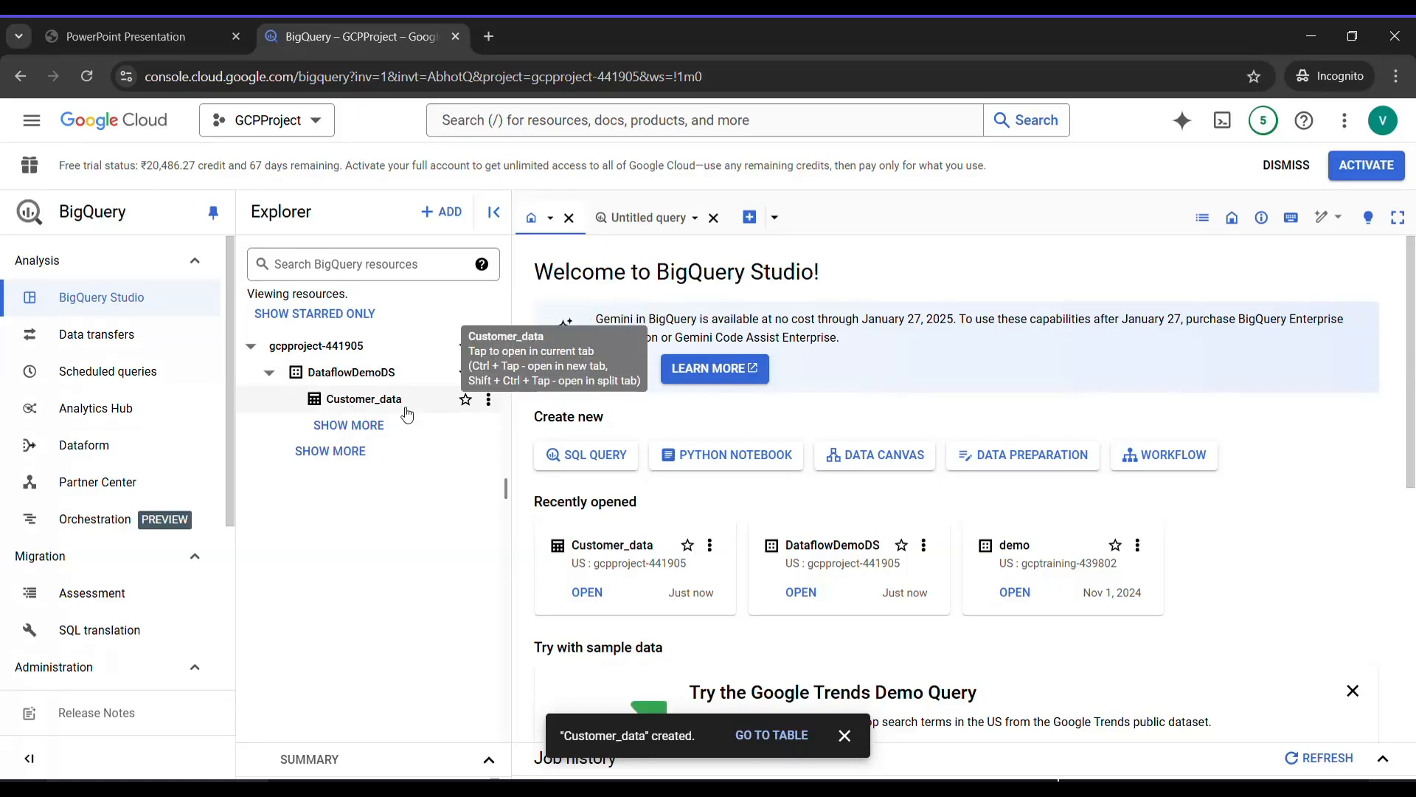
Step: Open the Cloud Storage buckets and start a new bucket named my_strg_bckt
left_click(30, 126)
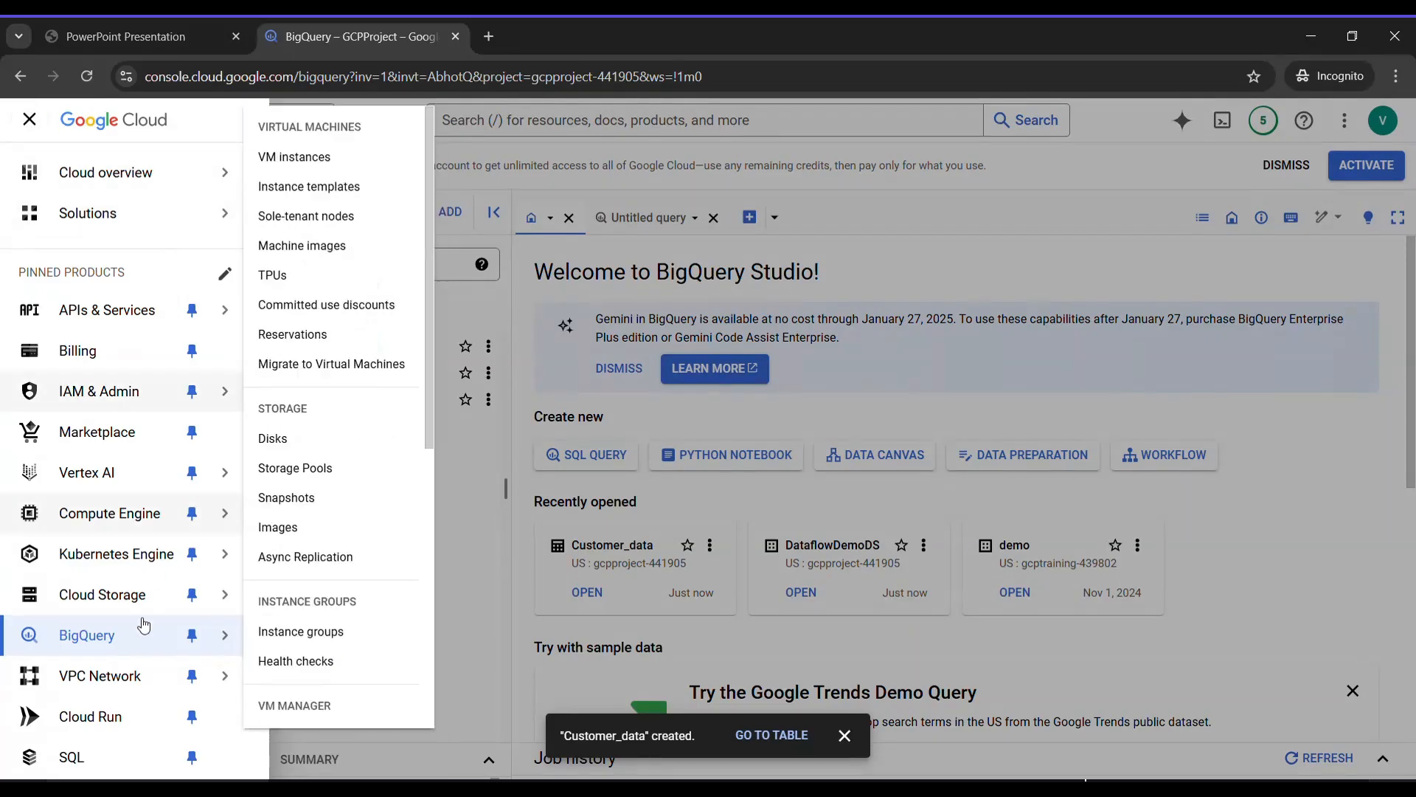
mouse_move(118, 609)
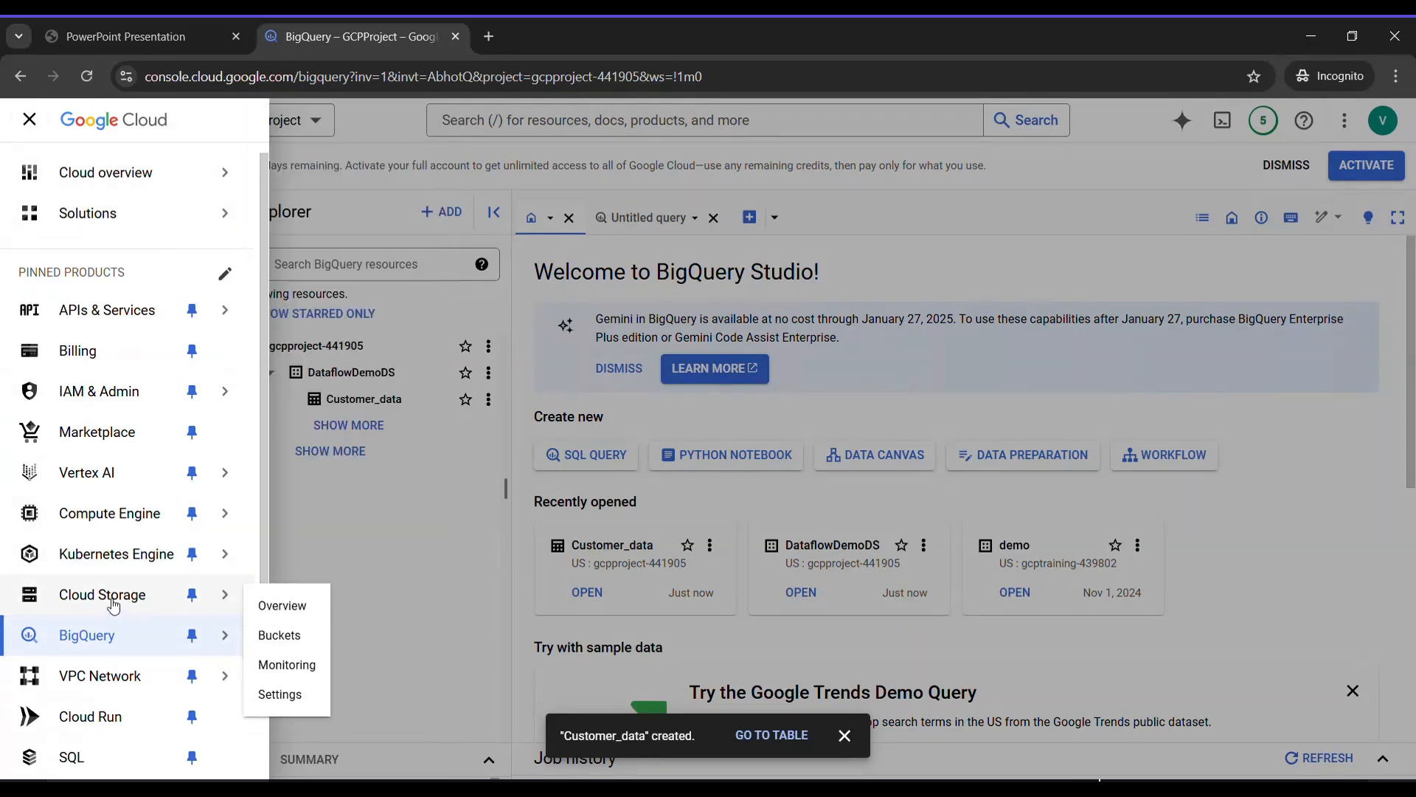
left_click(279, 636)
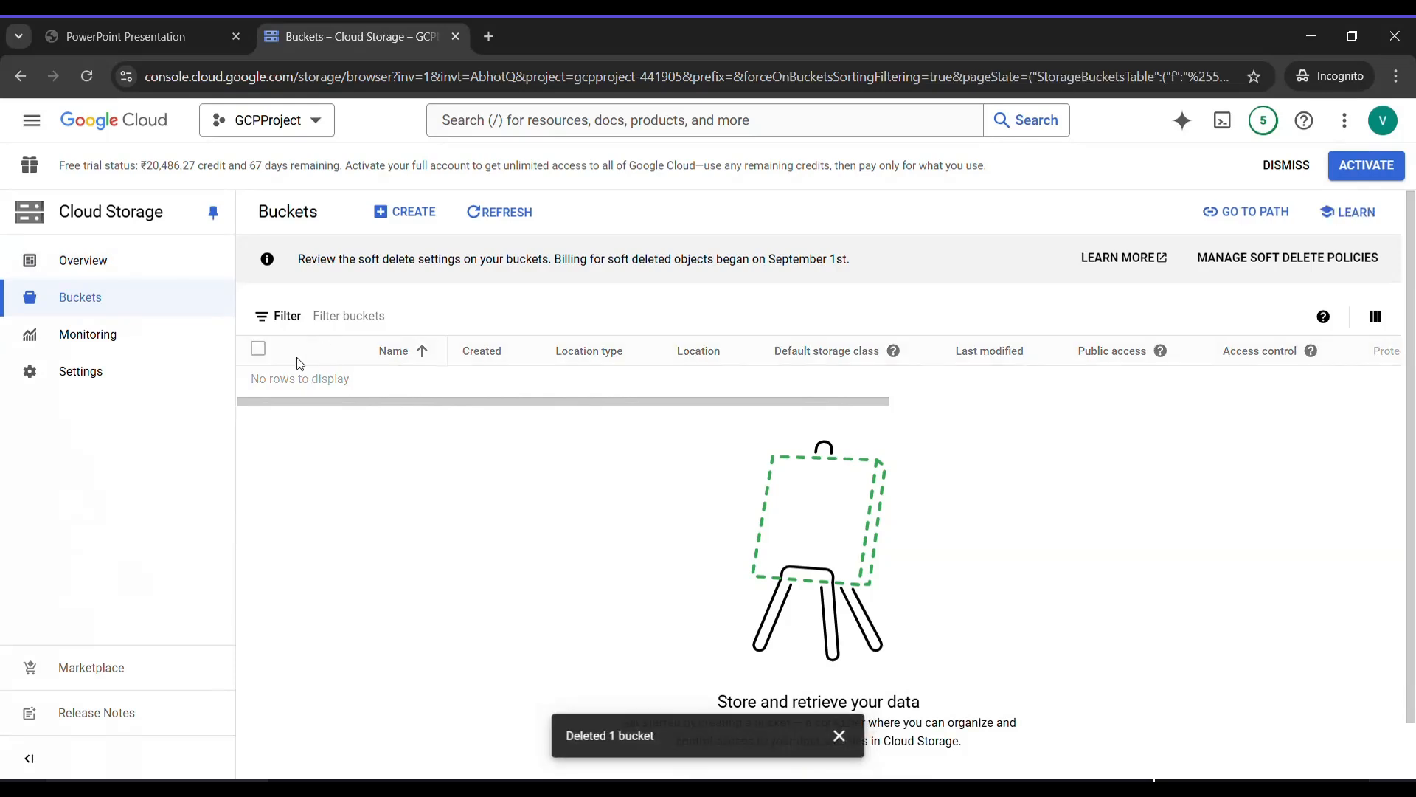
left_click(398, 212)
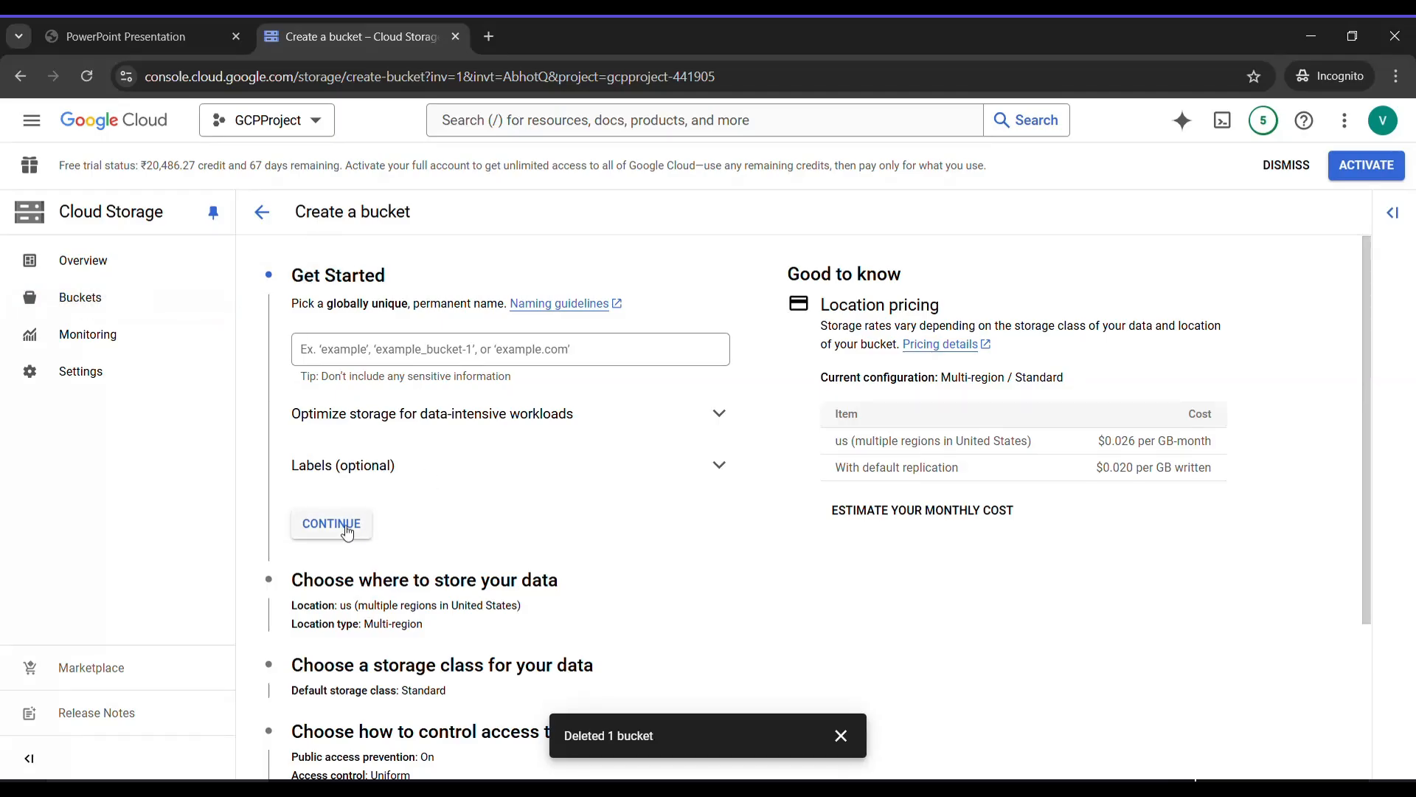
left_click(344, 357)
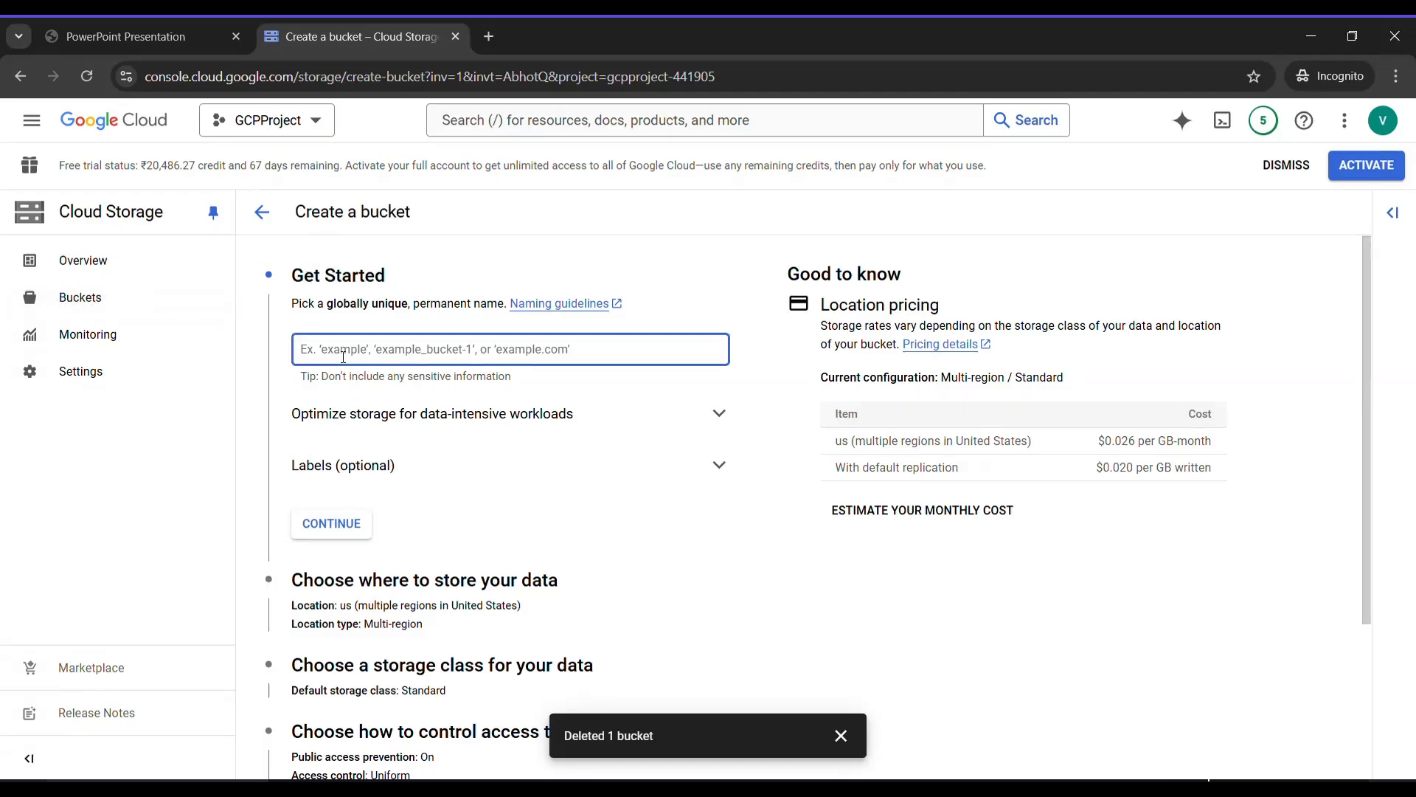
type("my_str")
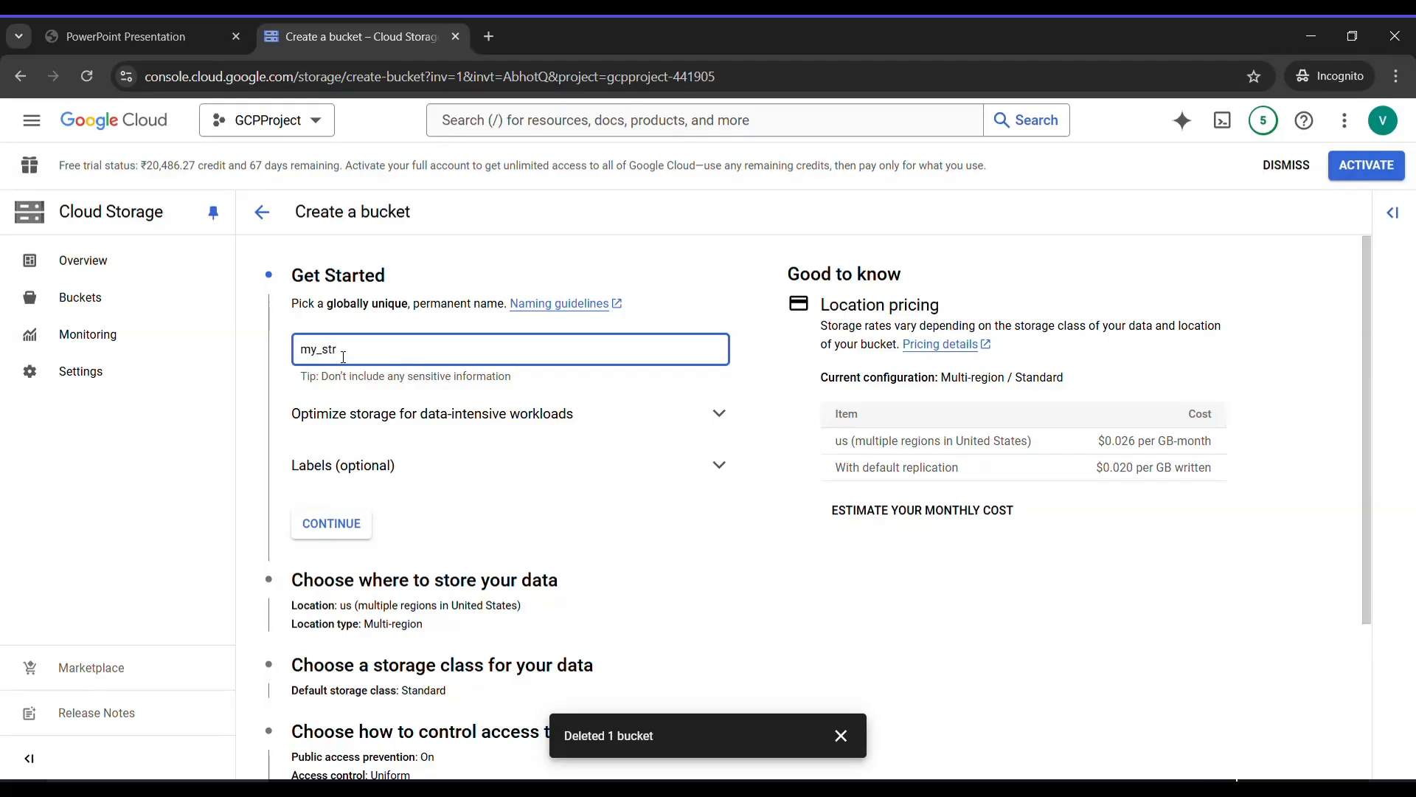
type("g_bckt")
left_click(329, 533)
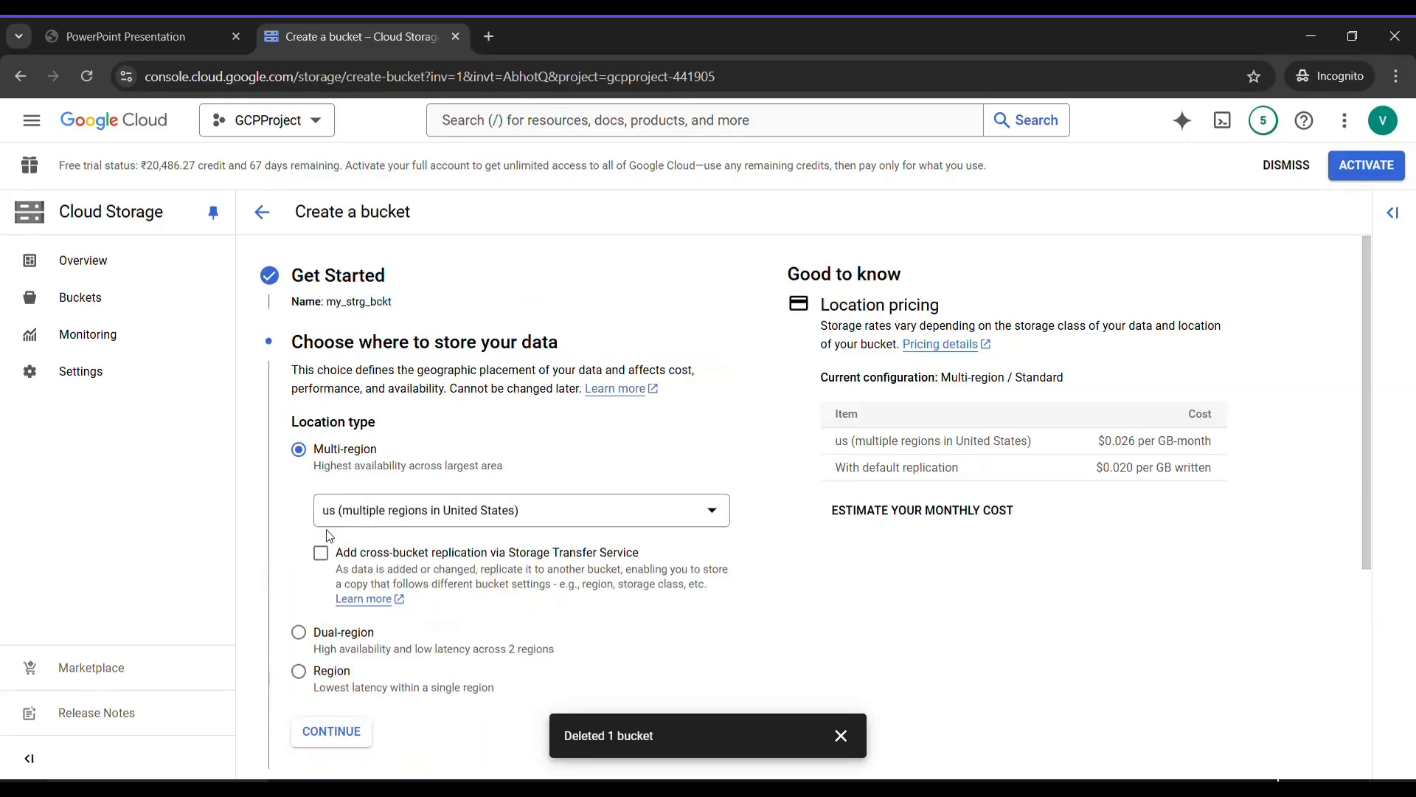
Step: Create the bucket with the US multi-region location, Standard class, uniform access control and enforced public access prevention
scroll(334, 607, "down", 2)
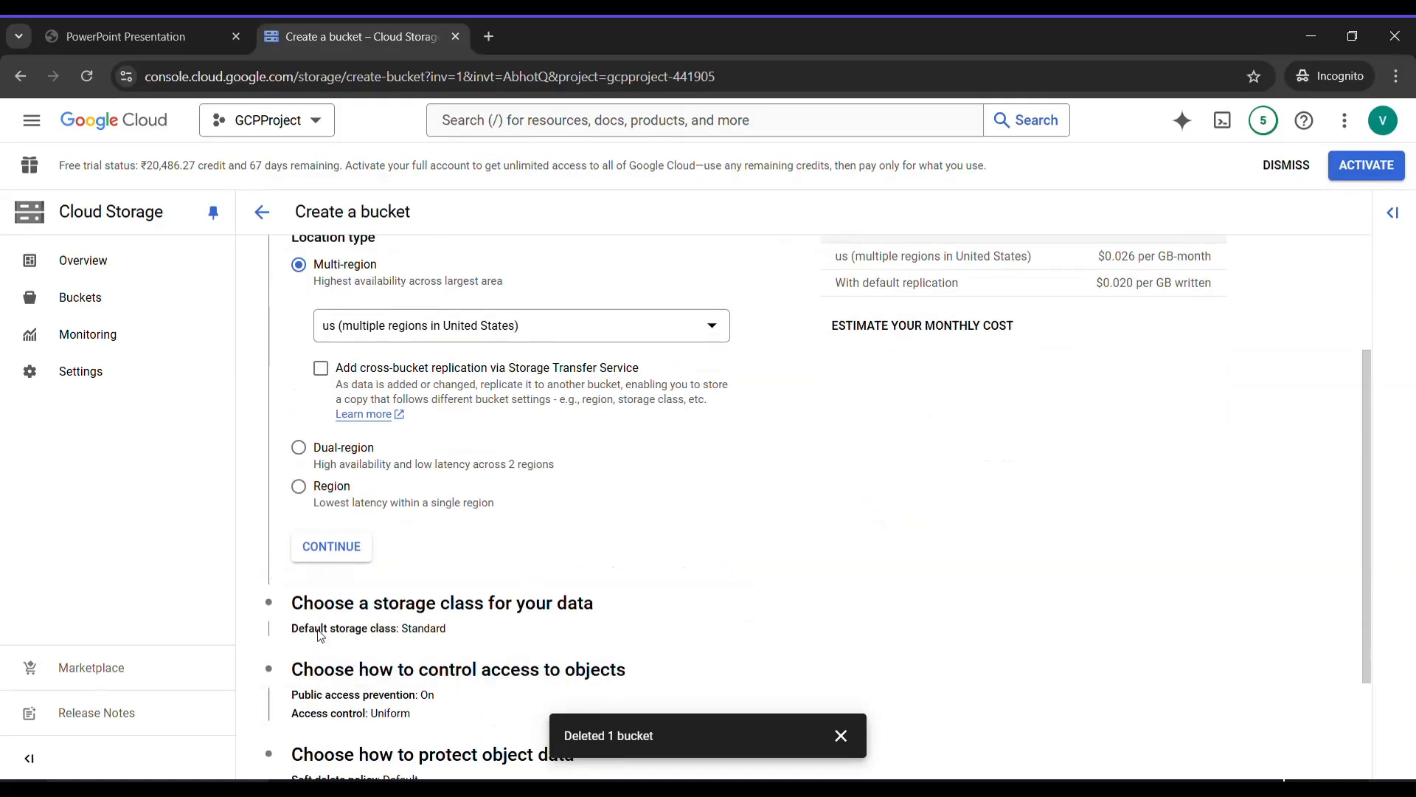
left_click(334, 546)
scroll(336, 544, "down", 3)
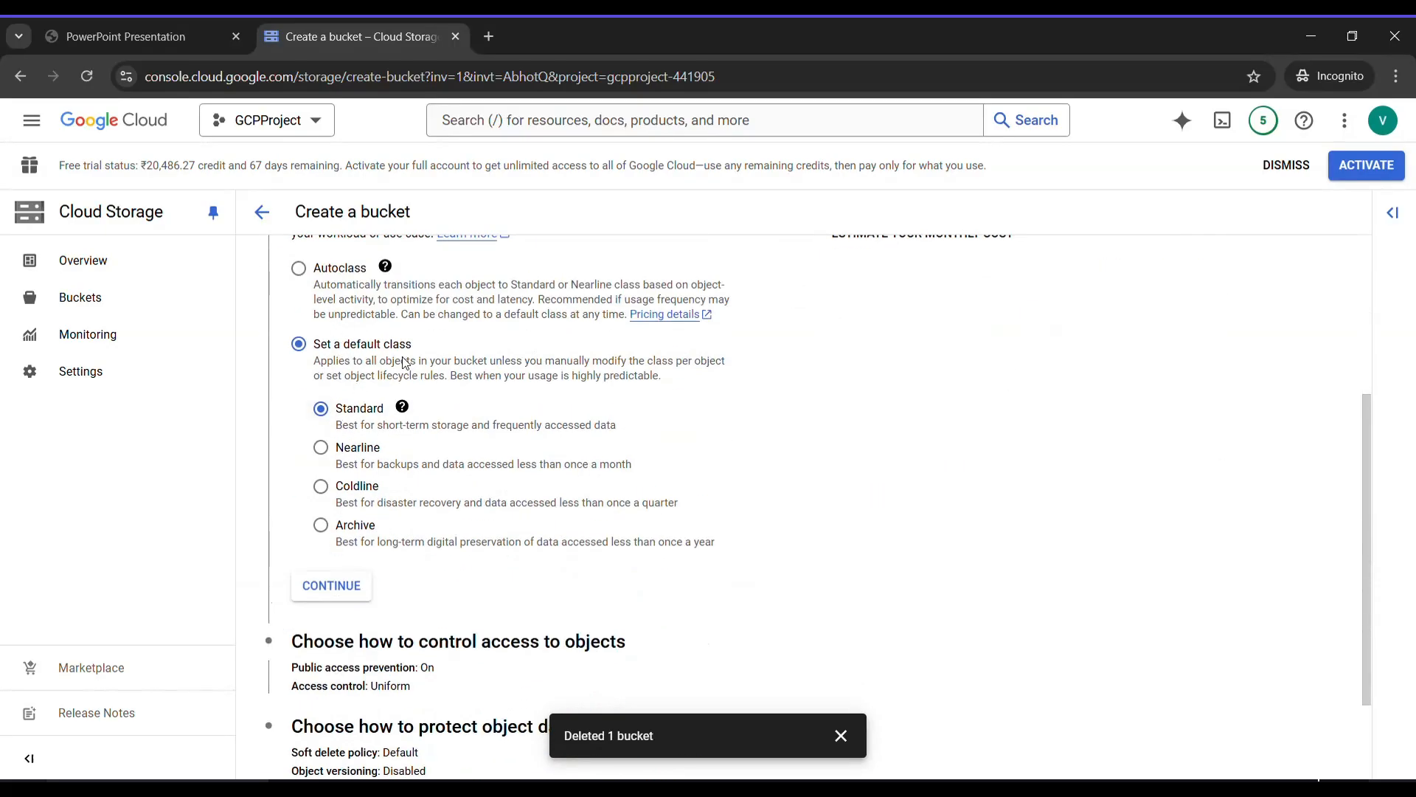
scroll(427, 506, "down", 2)
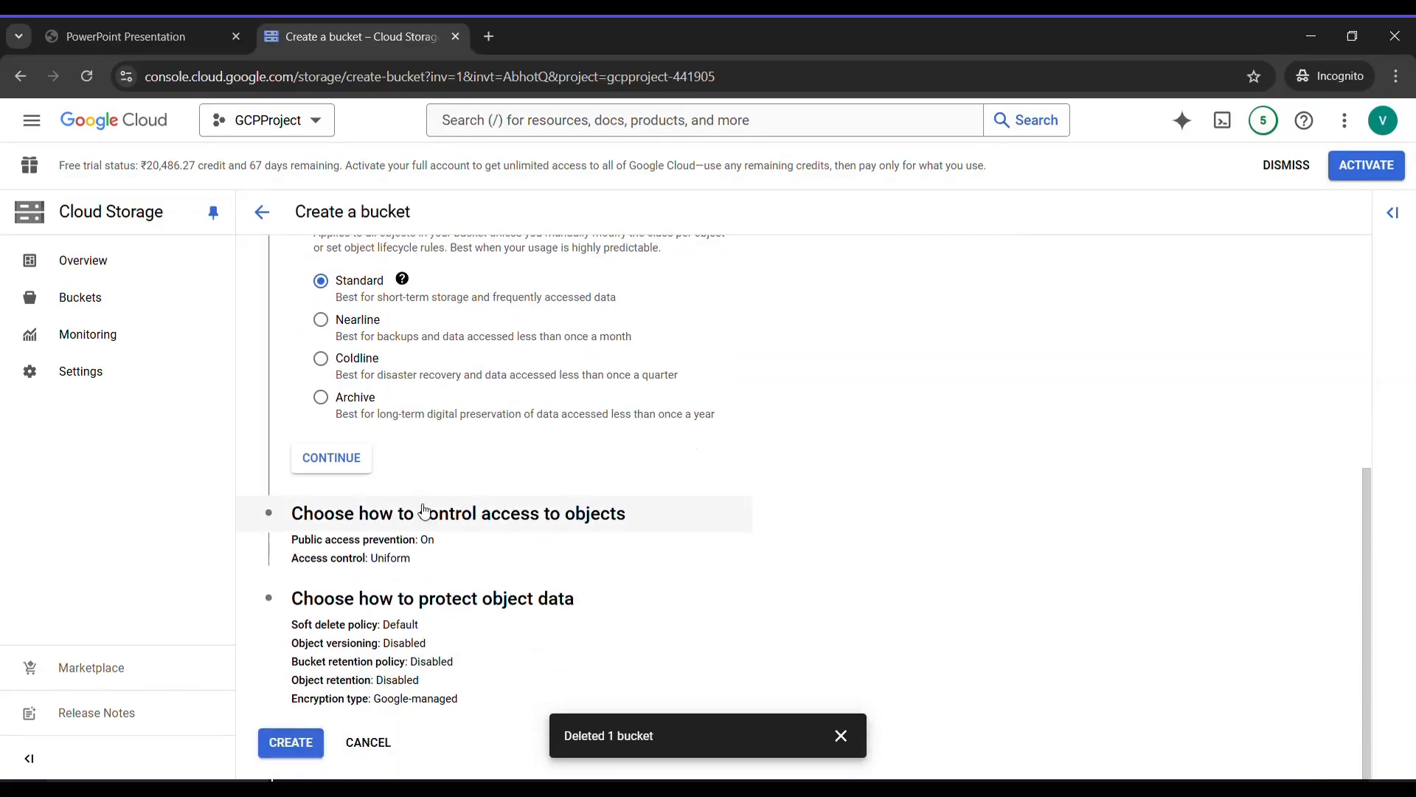
left_click(334, 458)
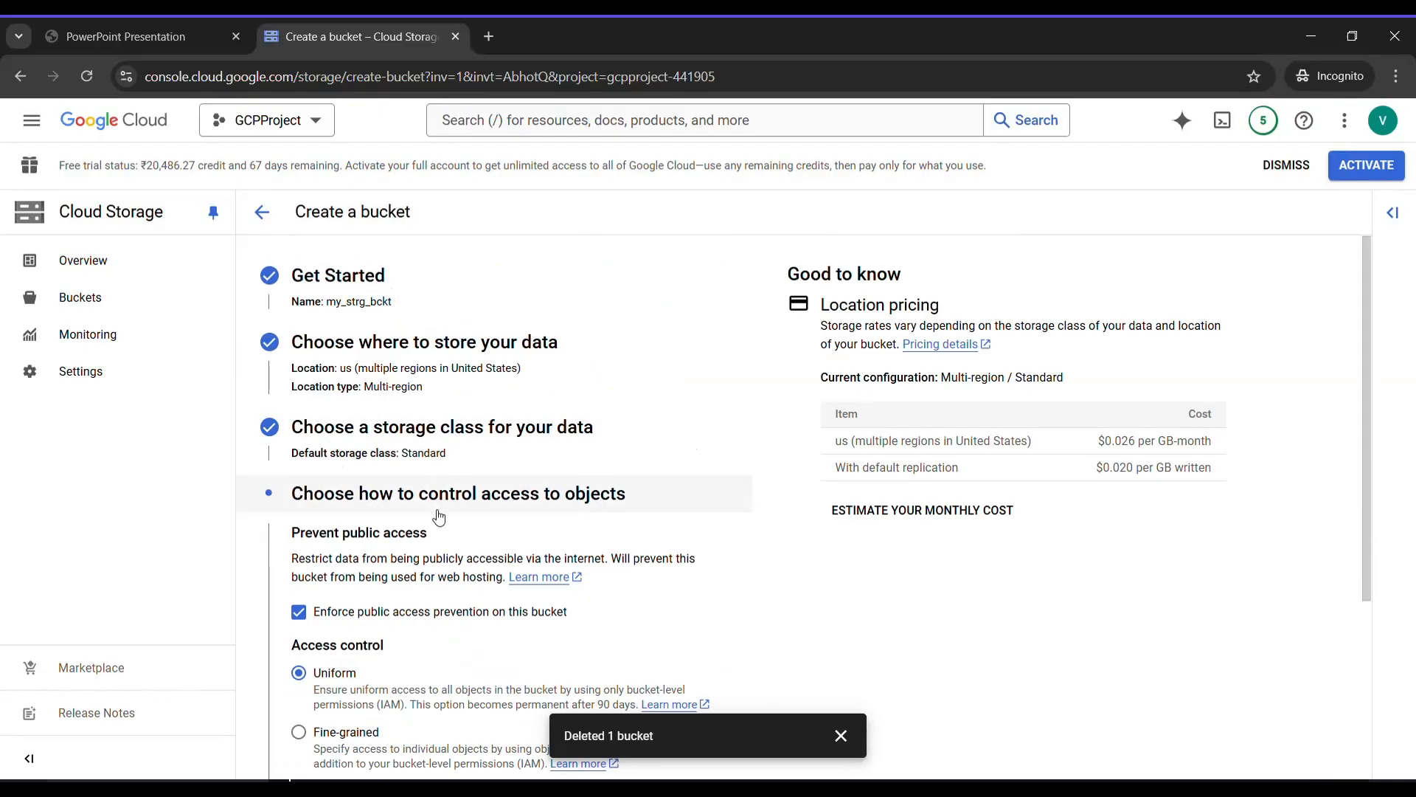
scroll(435, 509, "down", 2)
scroll(438, 377, "down", 1)
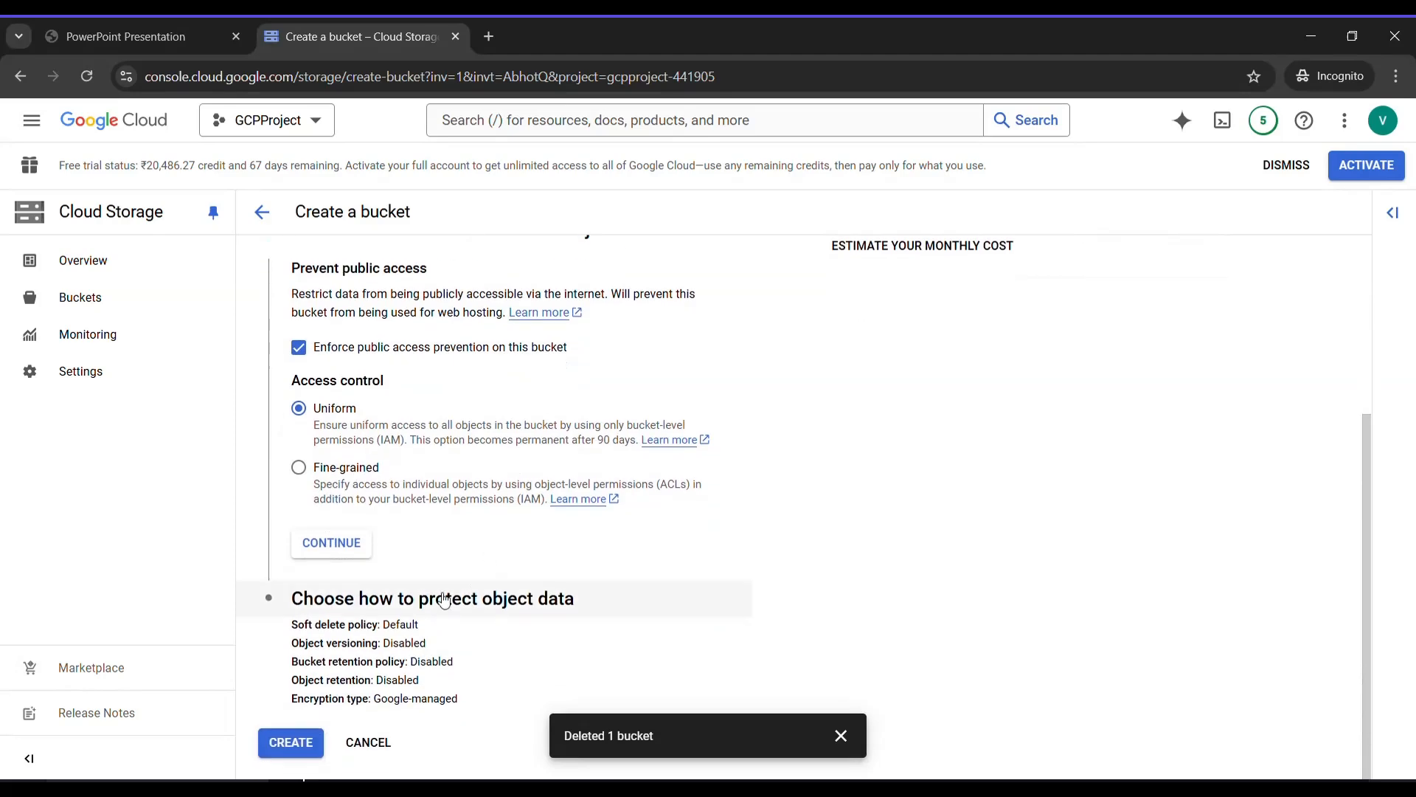
left_click(290, 753)
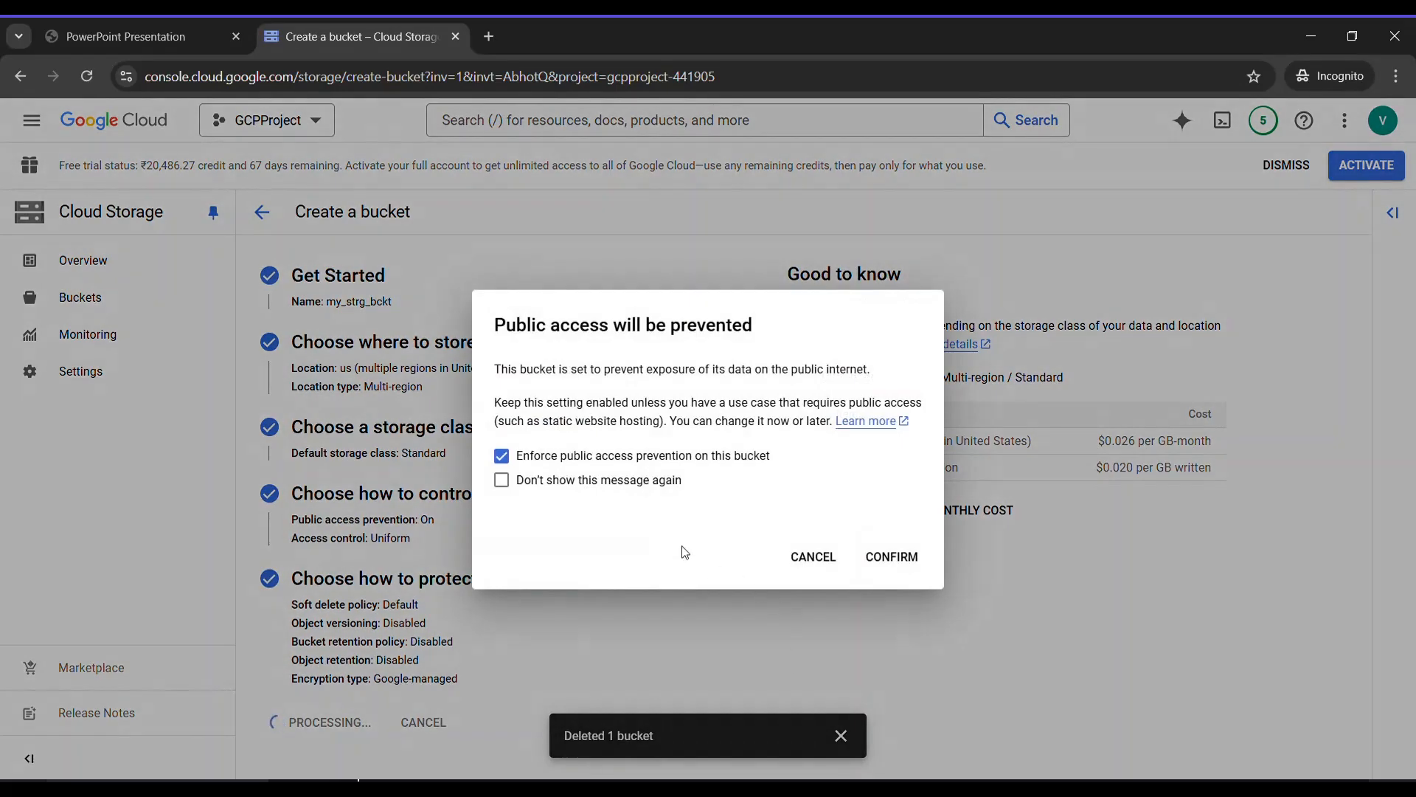
left_click(907, 562)
left_click(841, 735)
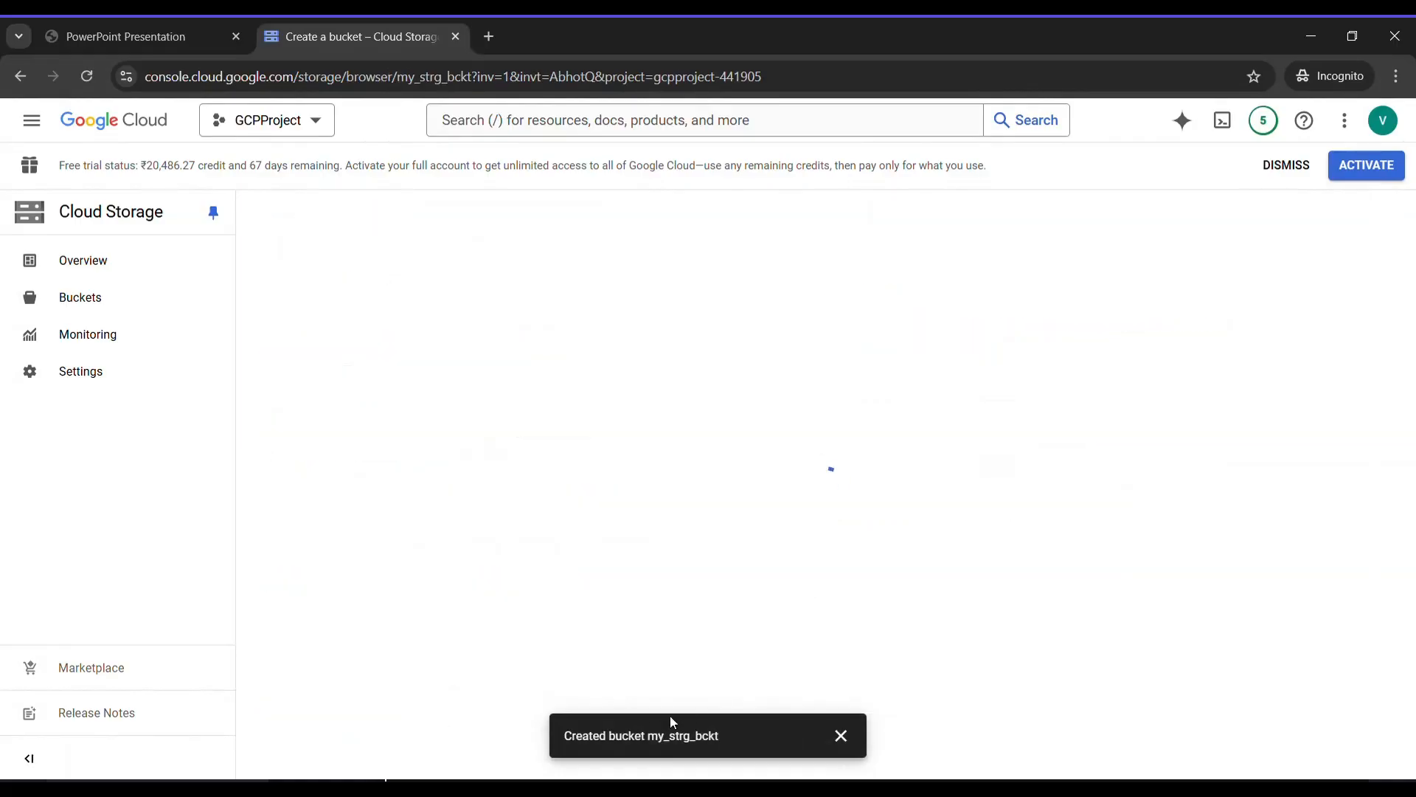
left_click(845, 738)
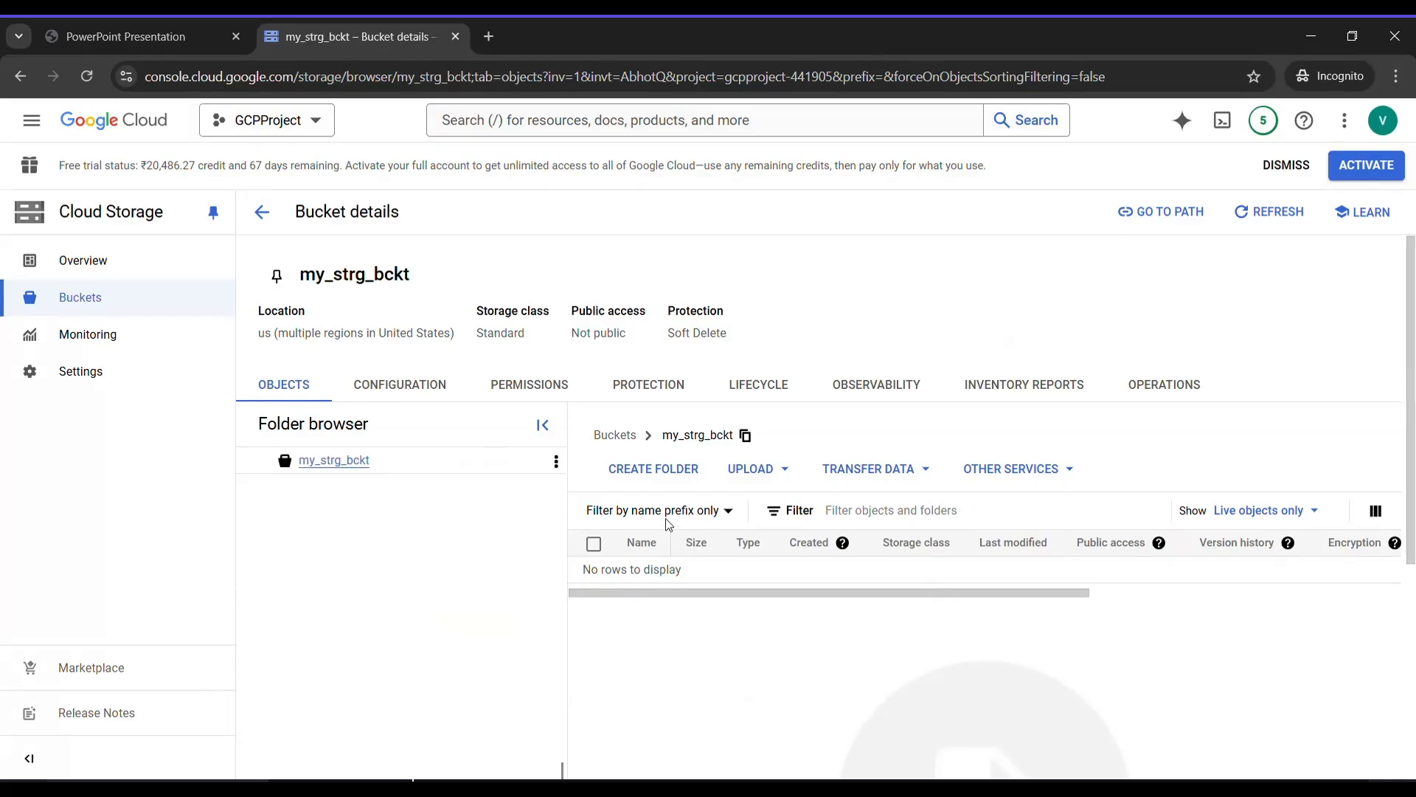
Step: Upload the files bq.json, customer_data.csv and udf.js to the my_strg_bckt bucket
left_click(768, 473)
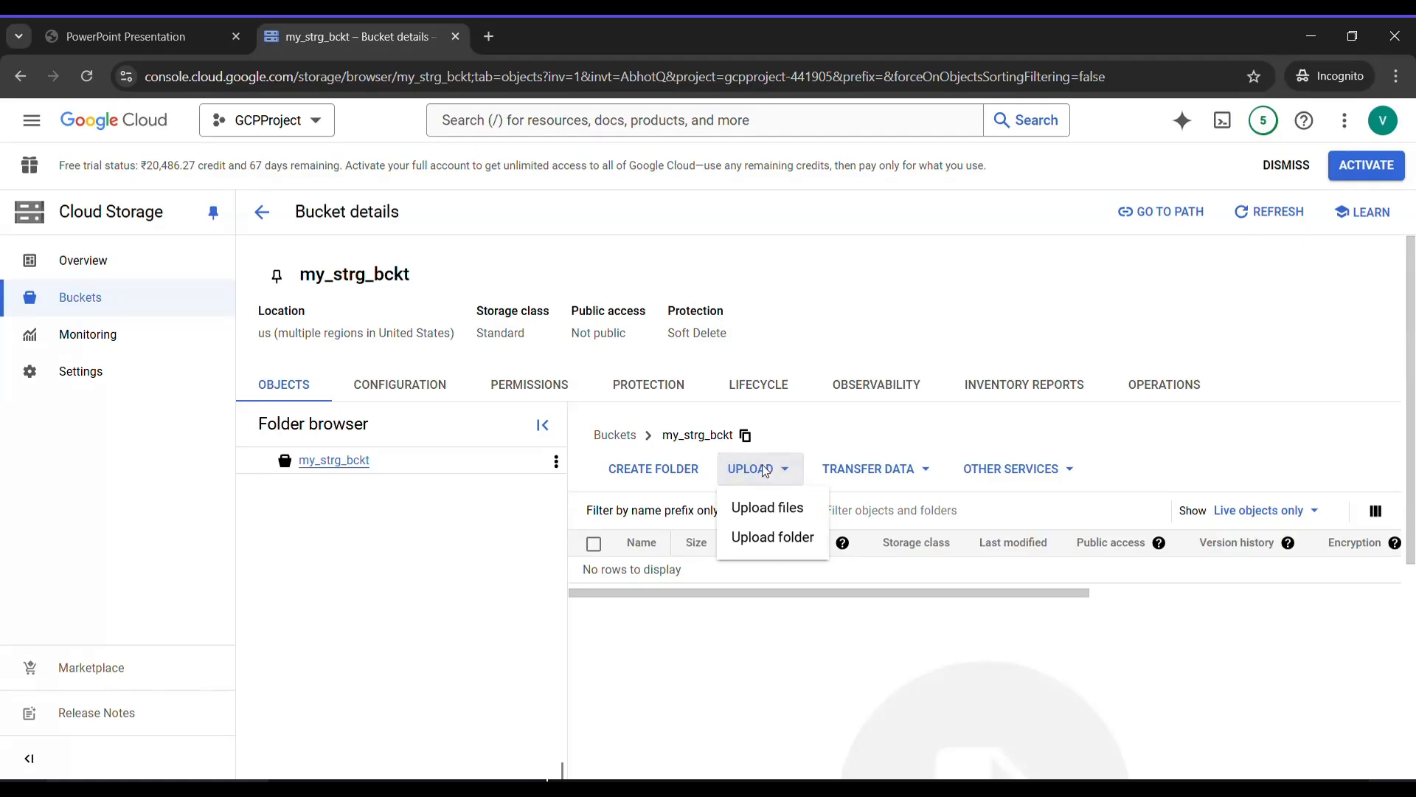
left_click(769, 520)
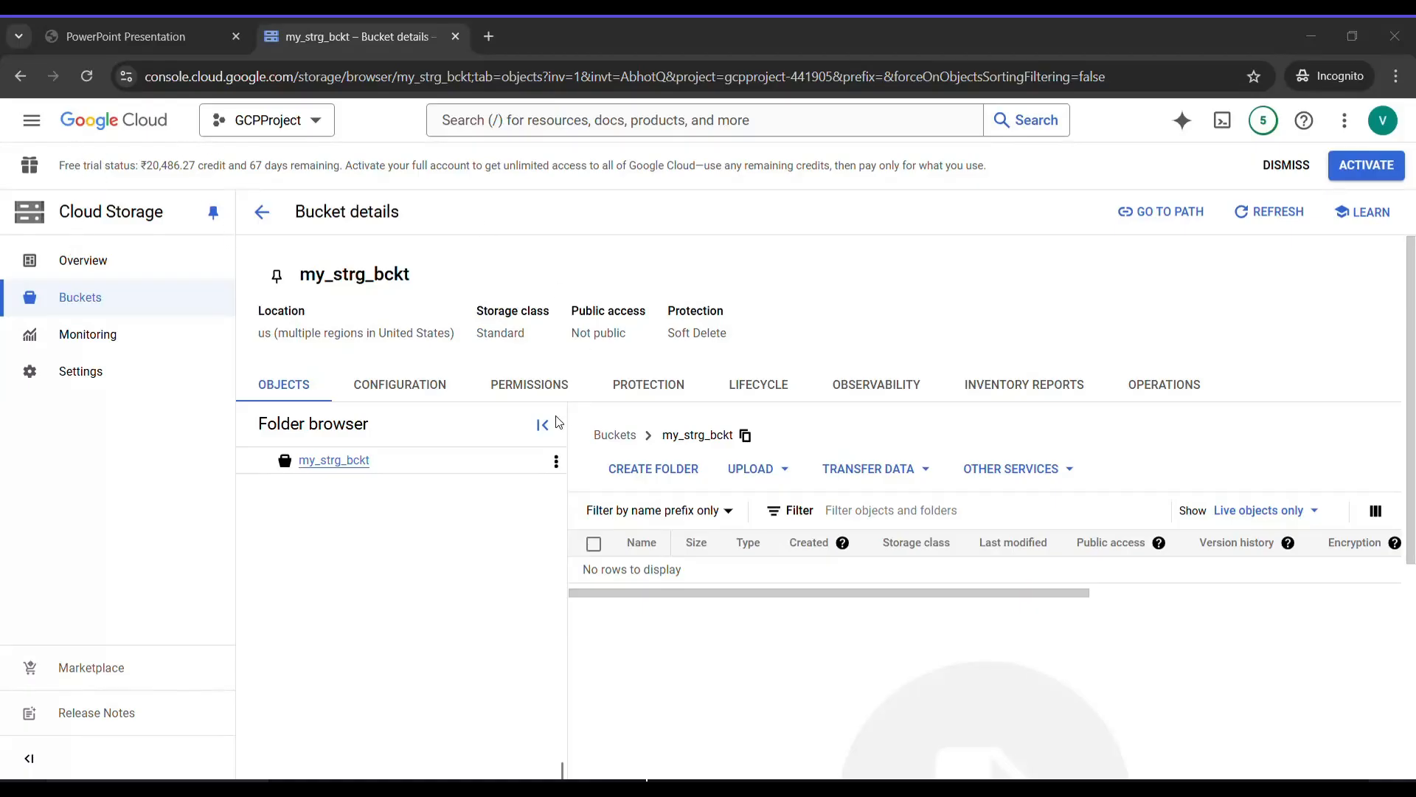
left_click(631, 438)
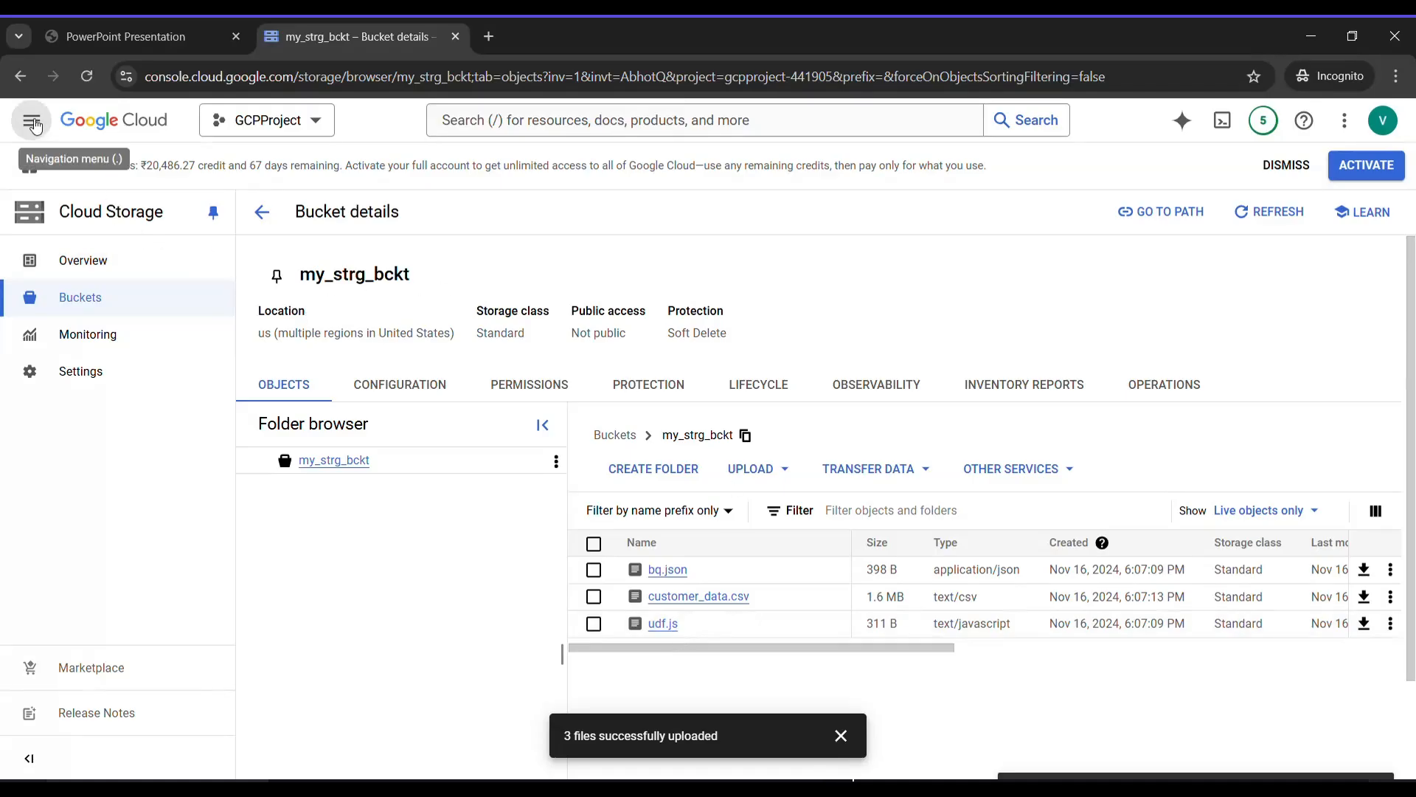
Step: Find the Dataflow service and limit its jobs list to running jobs
left_click(467, 126)
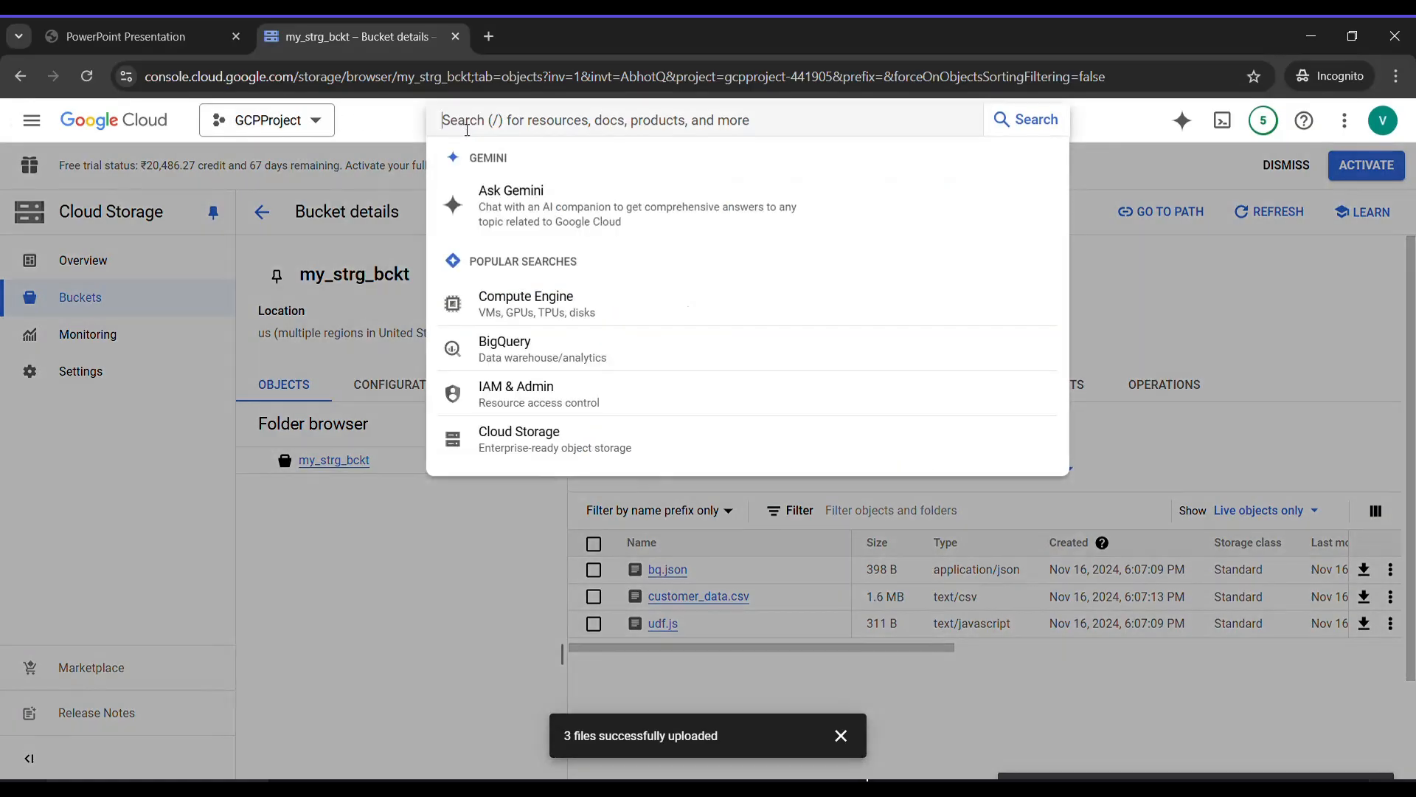
type("dataflow")
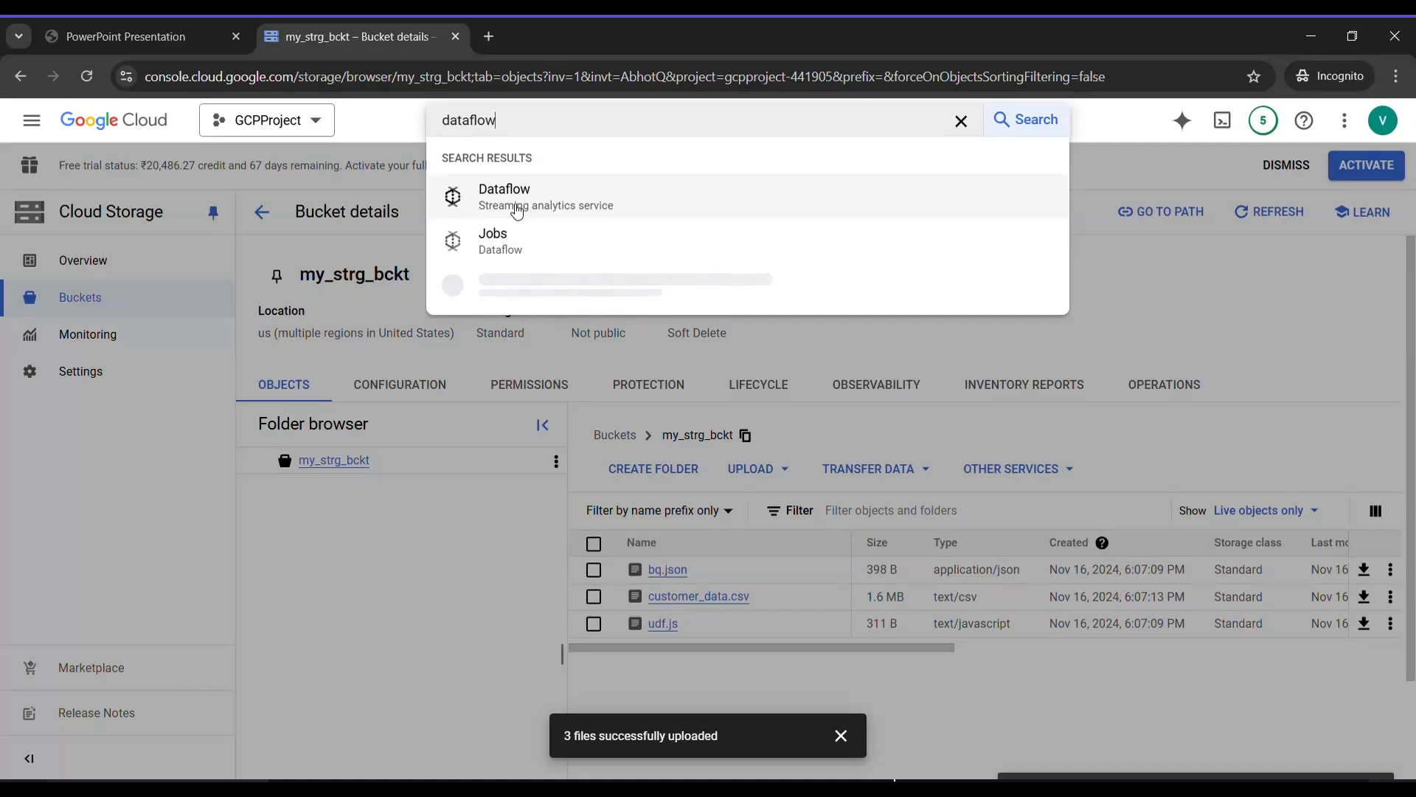
left_click(517, 209)
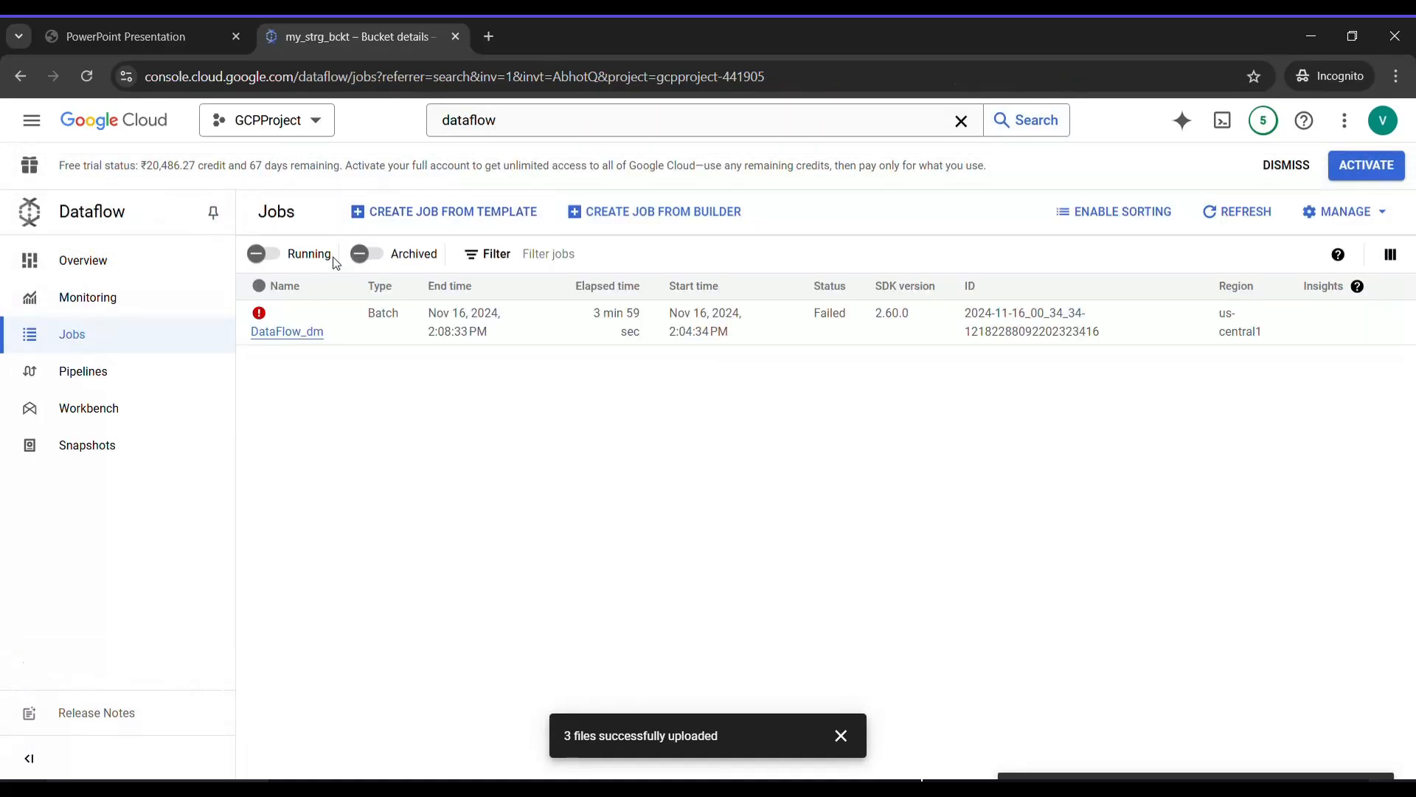
left_click(265, 258)
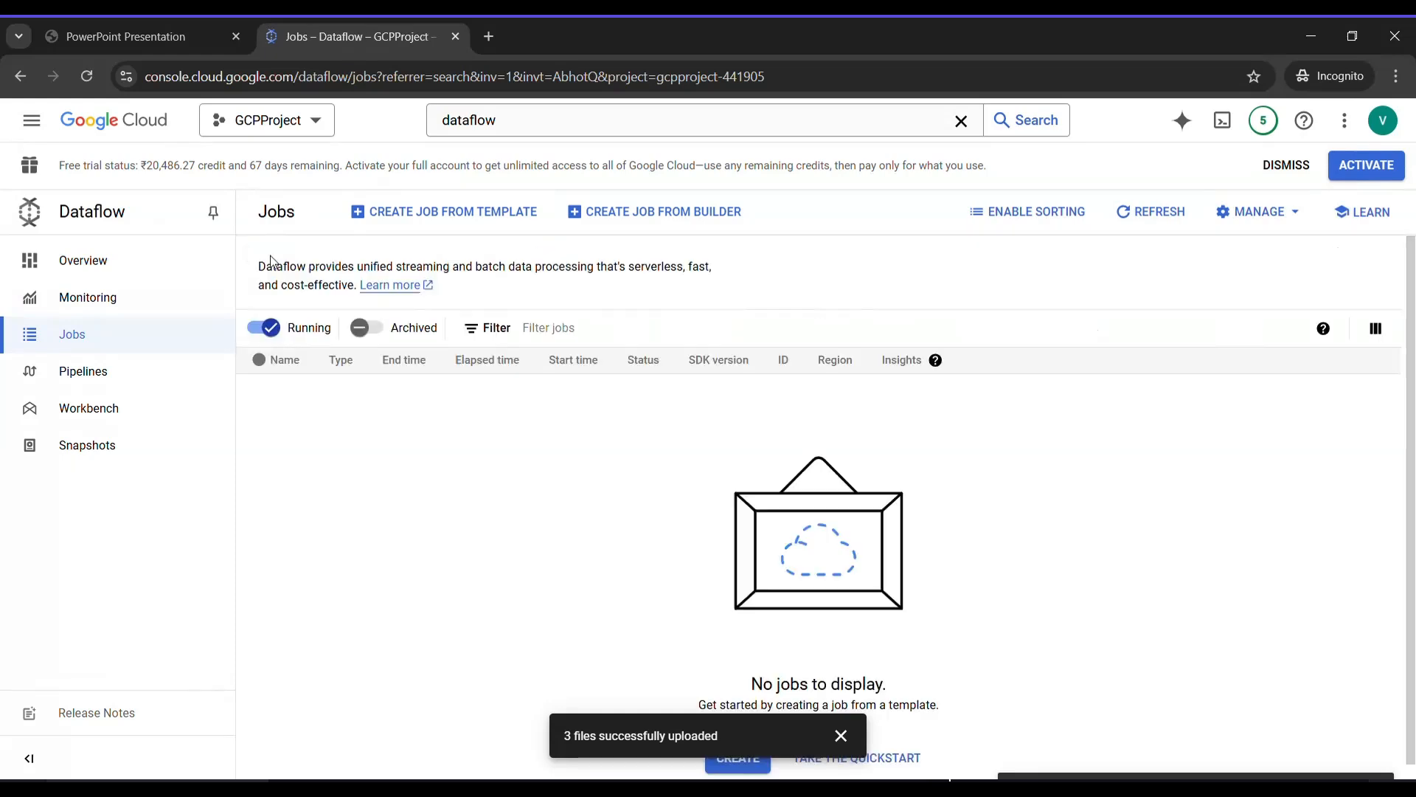
Step: Start a Dataflow job from a template and name it Dataflow_demo
left_click(432, 216)
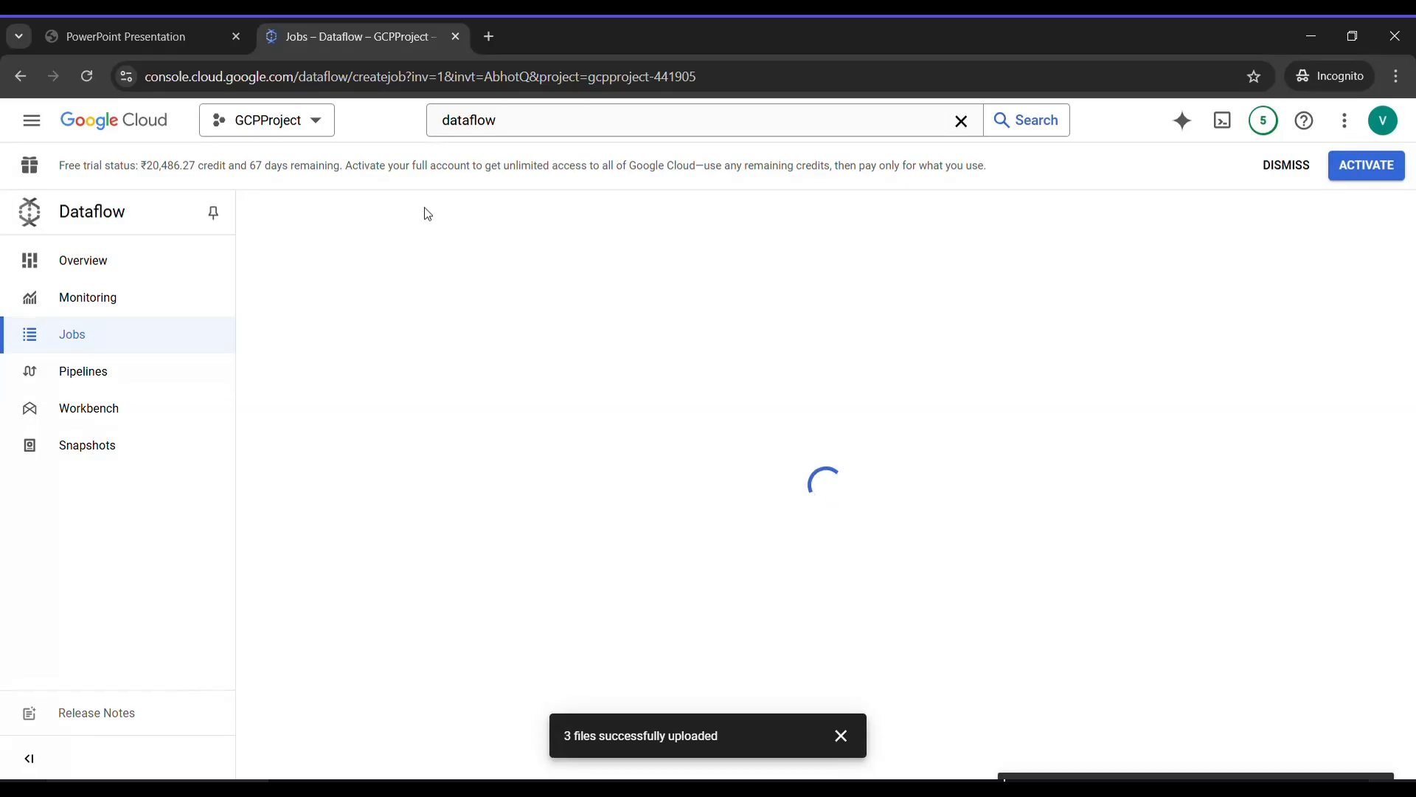
left_click(841, 735)
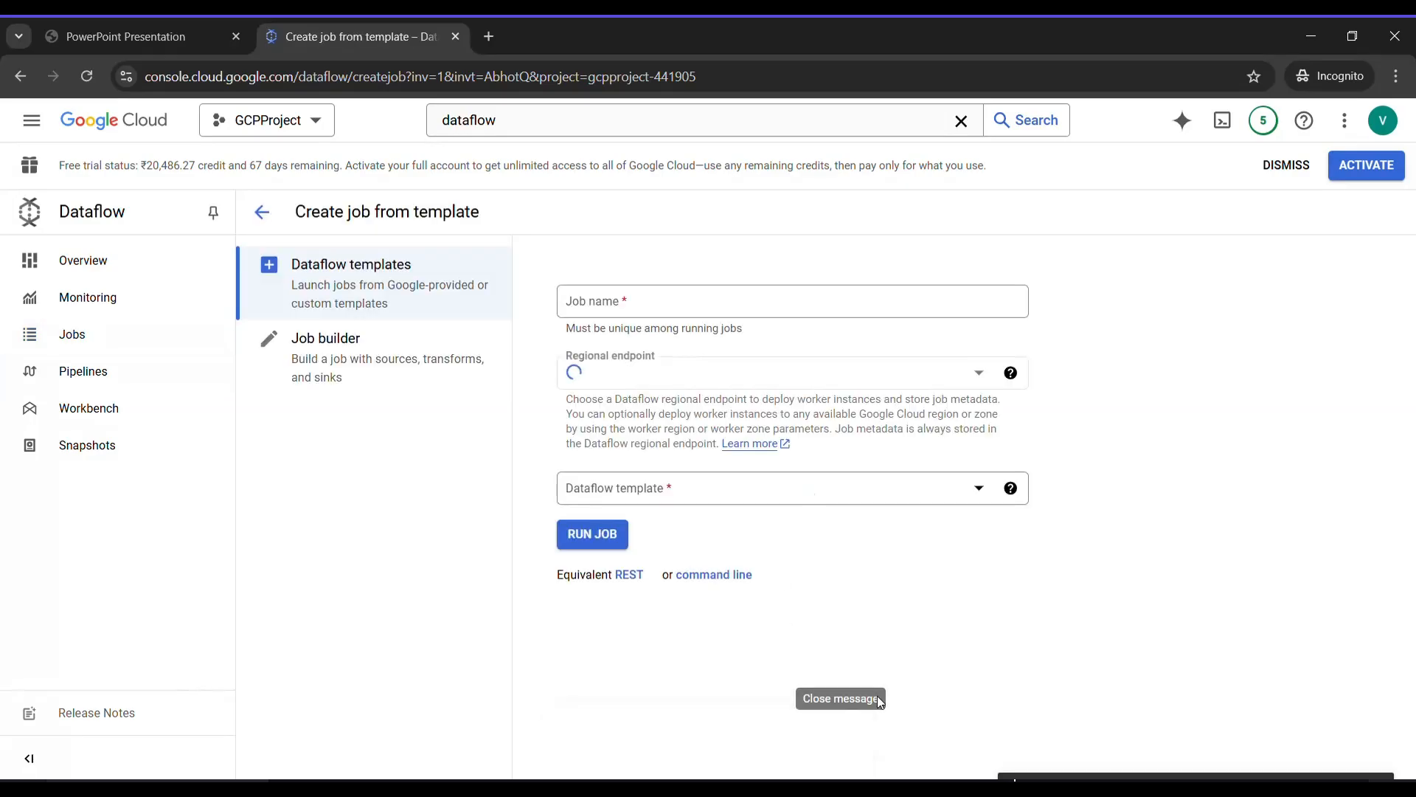
left_click(587, 309)
type("Dataflow")
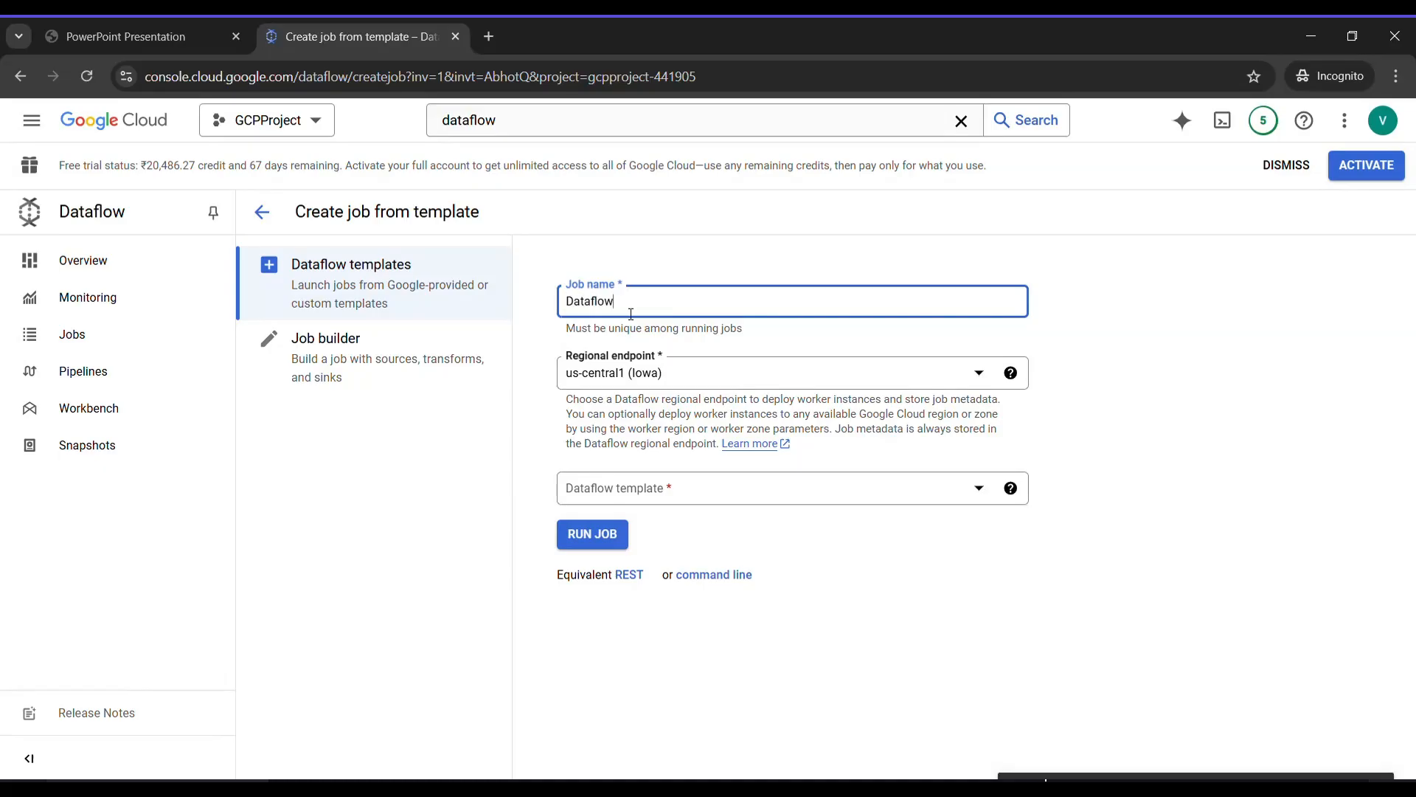
type("_demo")
Step: Choose the batch template Text Files on Cloud Storage to BigQuery for the Dataflow job
left_click(981, 494)
scroll(697, 317, "down", 3)
scroll(697, 317, "down", 10)
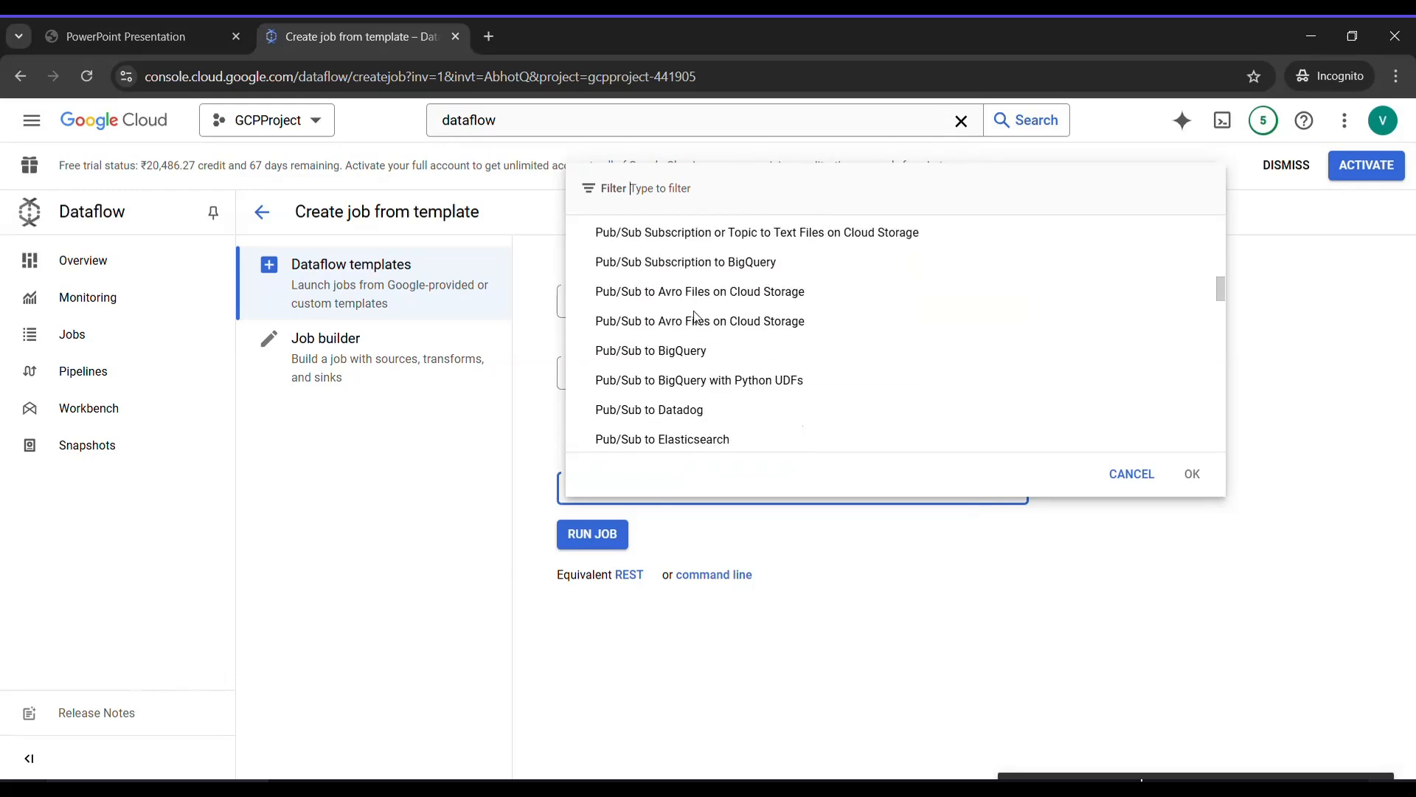
scroll(701, 319, "down", 10)
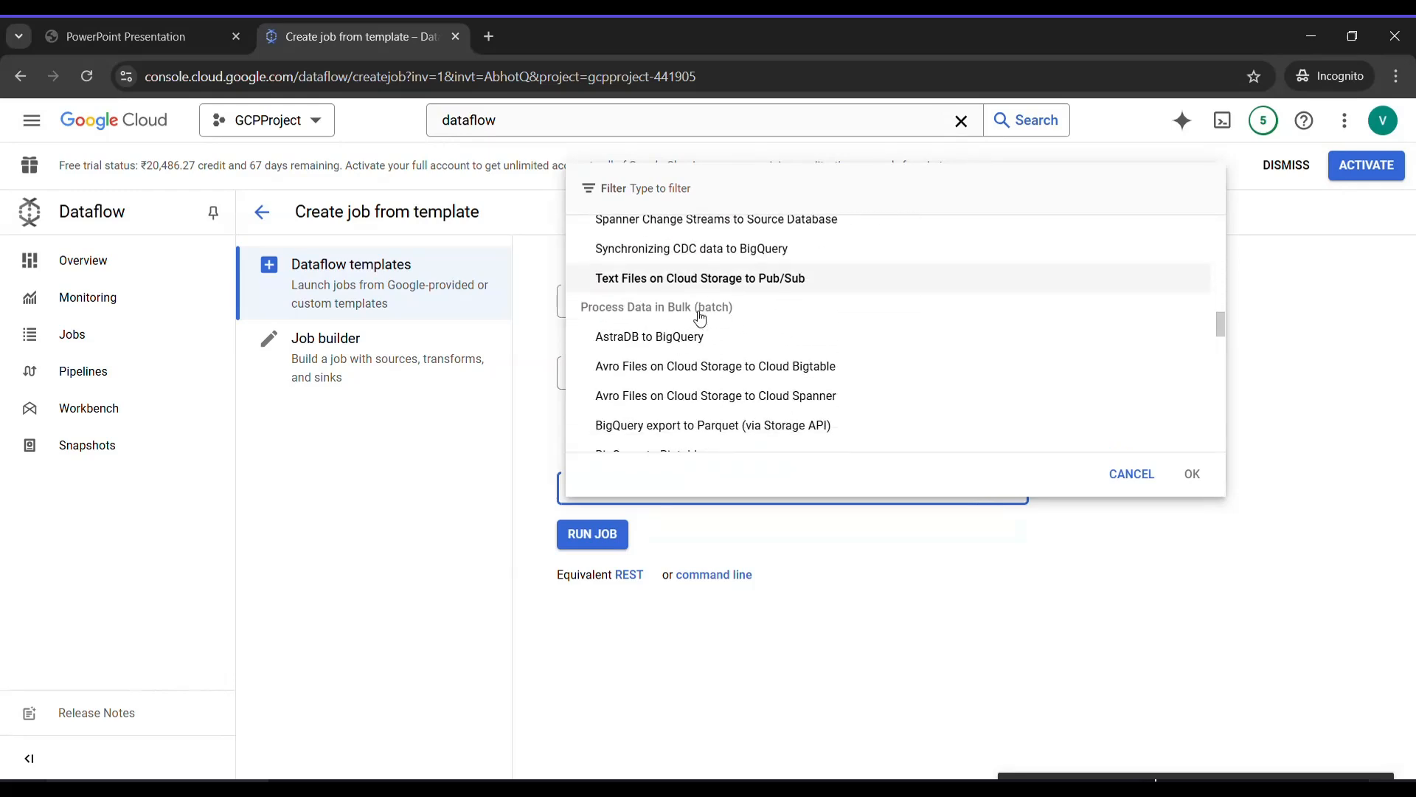
scroll(701, 319, "down", 10)
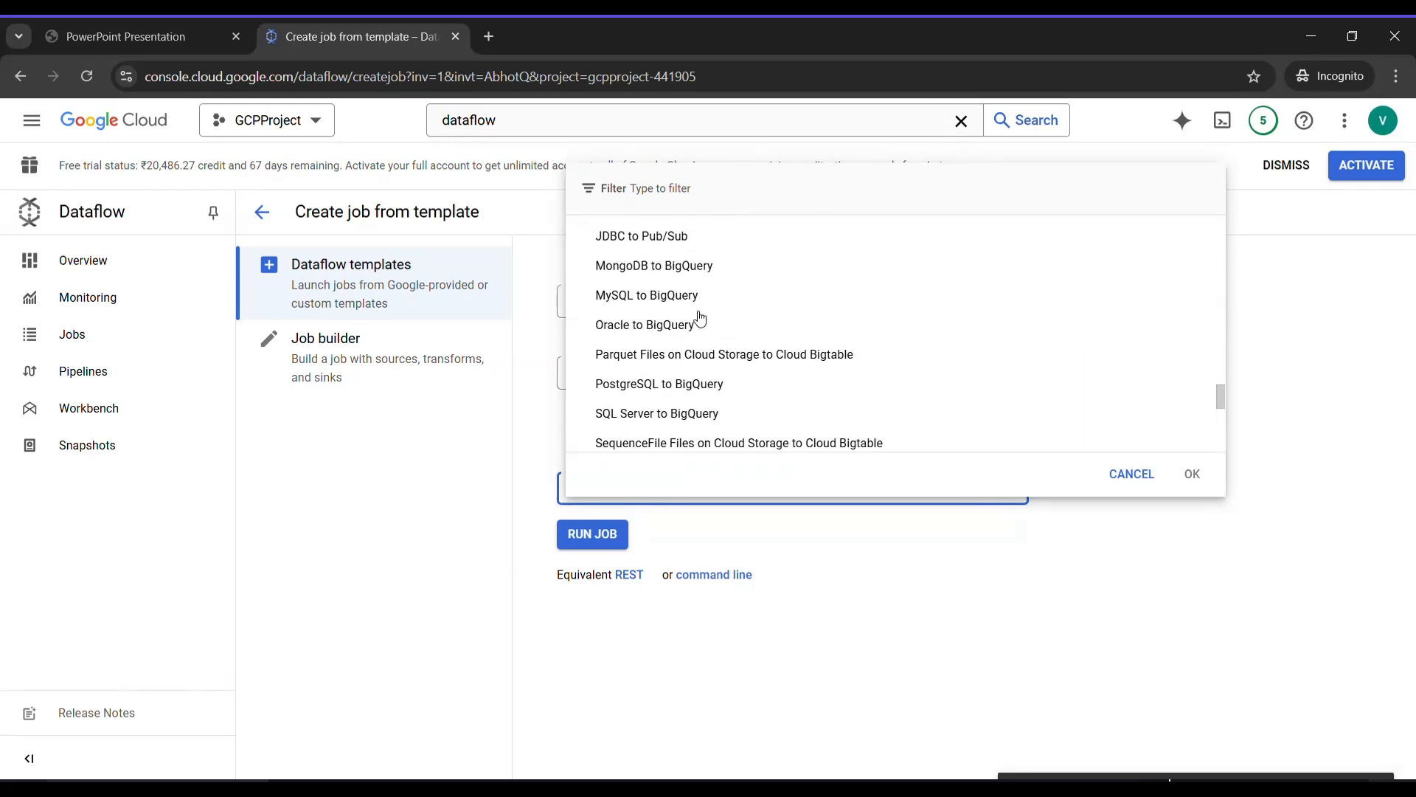
scroll(701, 319, "down", 3)
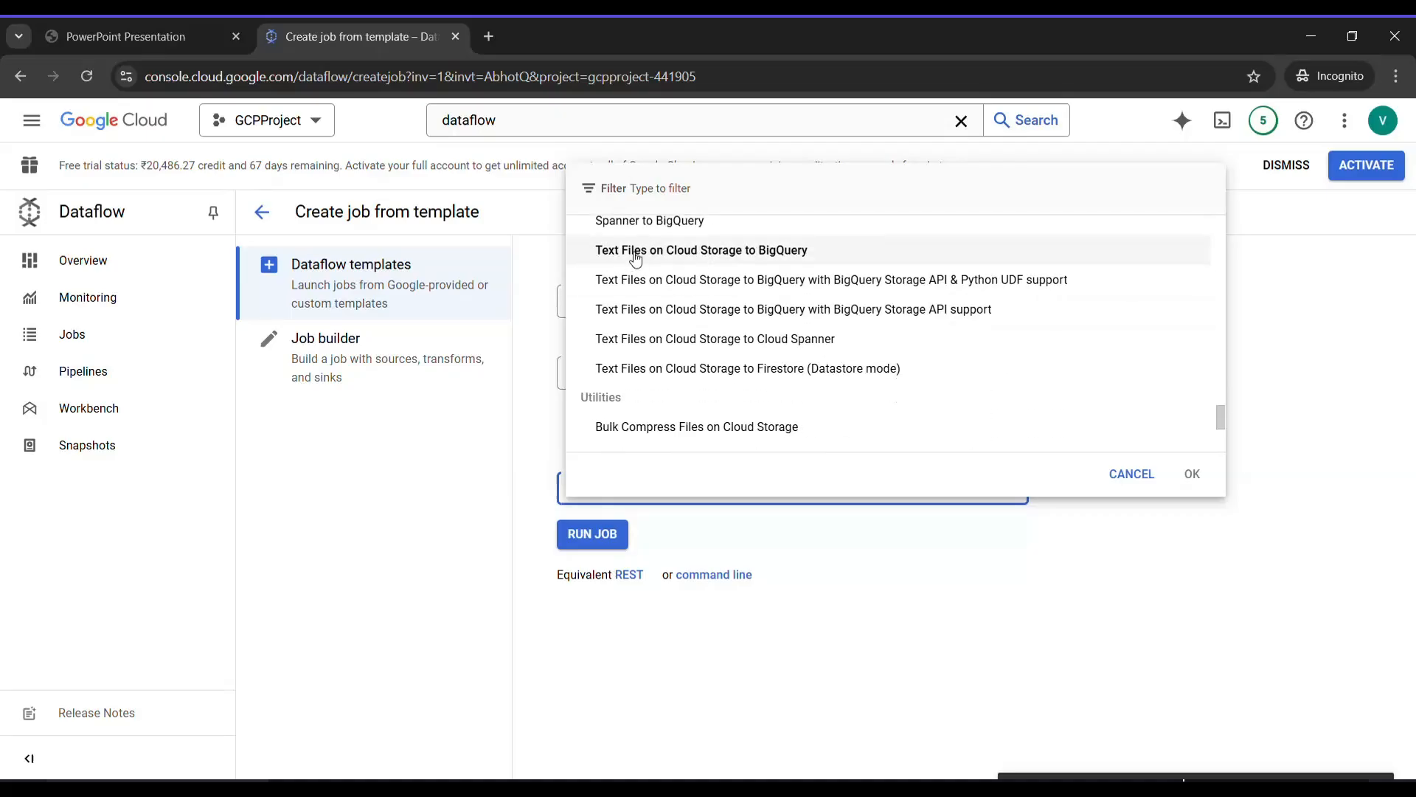
left_click(696, 255)
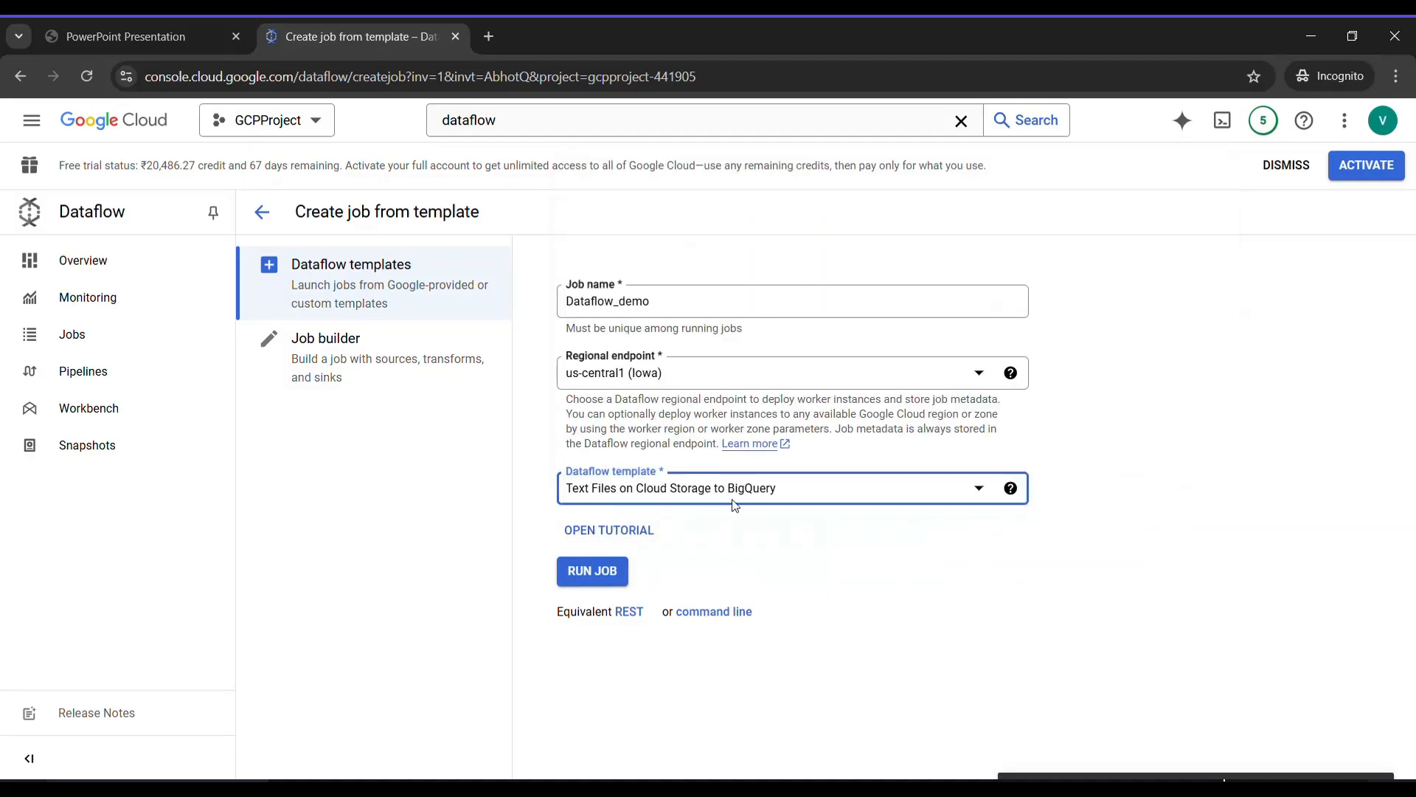
Step: Set the job's Cloud Storage input file to customer_data.csv from the my_strg_bckt bucket
scroll(775, 511, "down", 3)
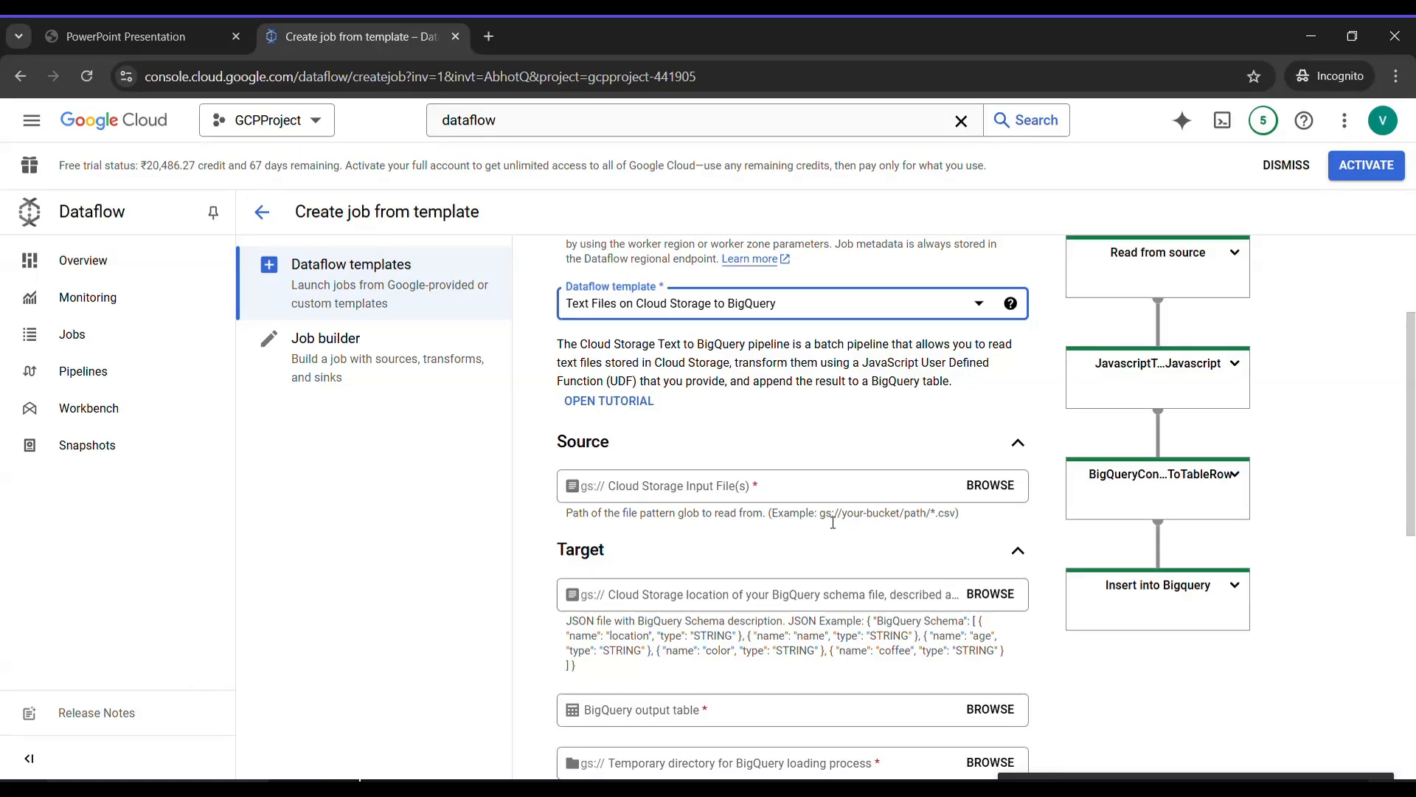
left_click(991, 486)
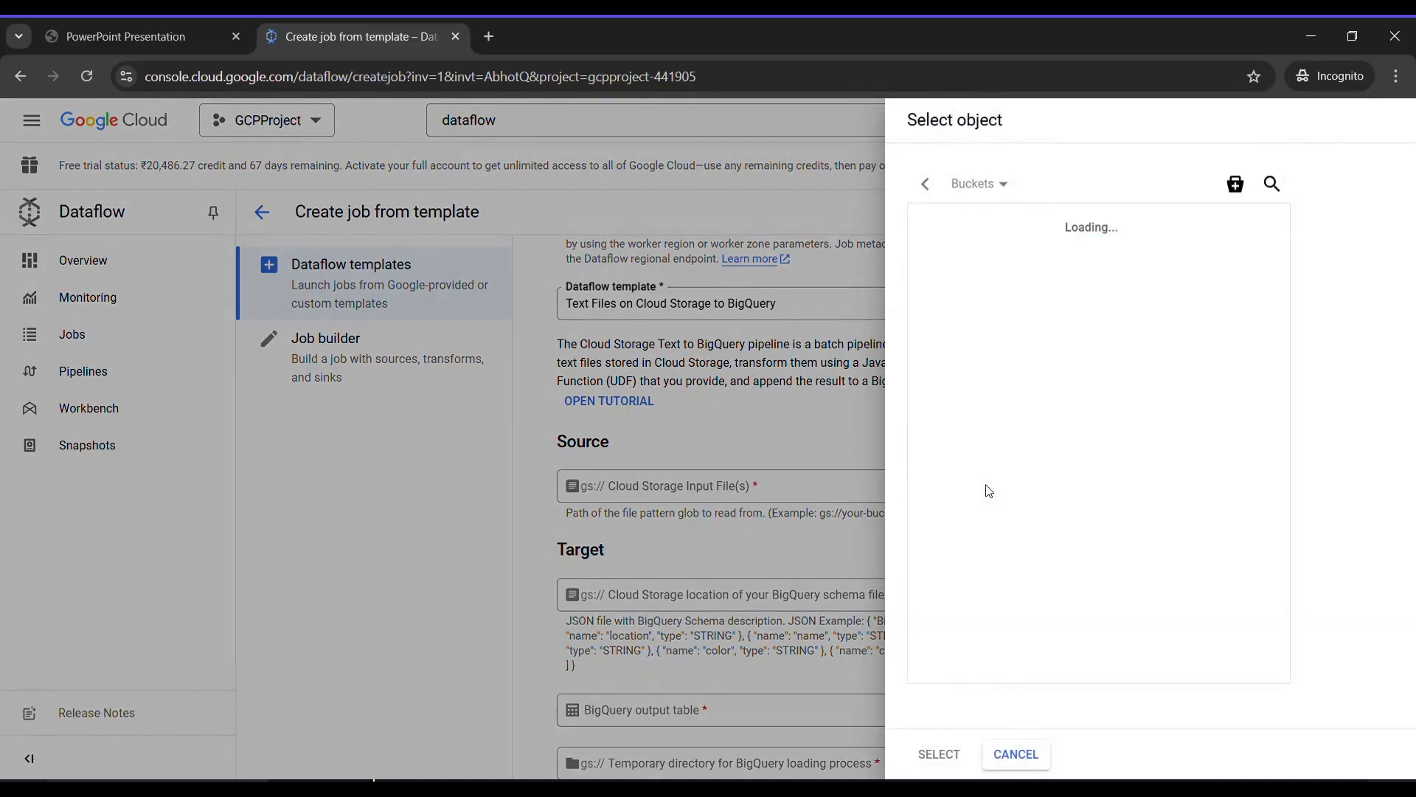
left_click(976, 225)
left_click(1250, 222)
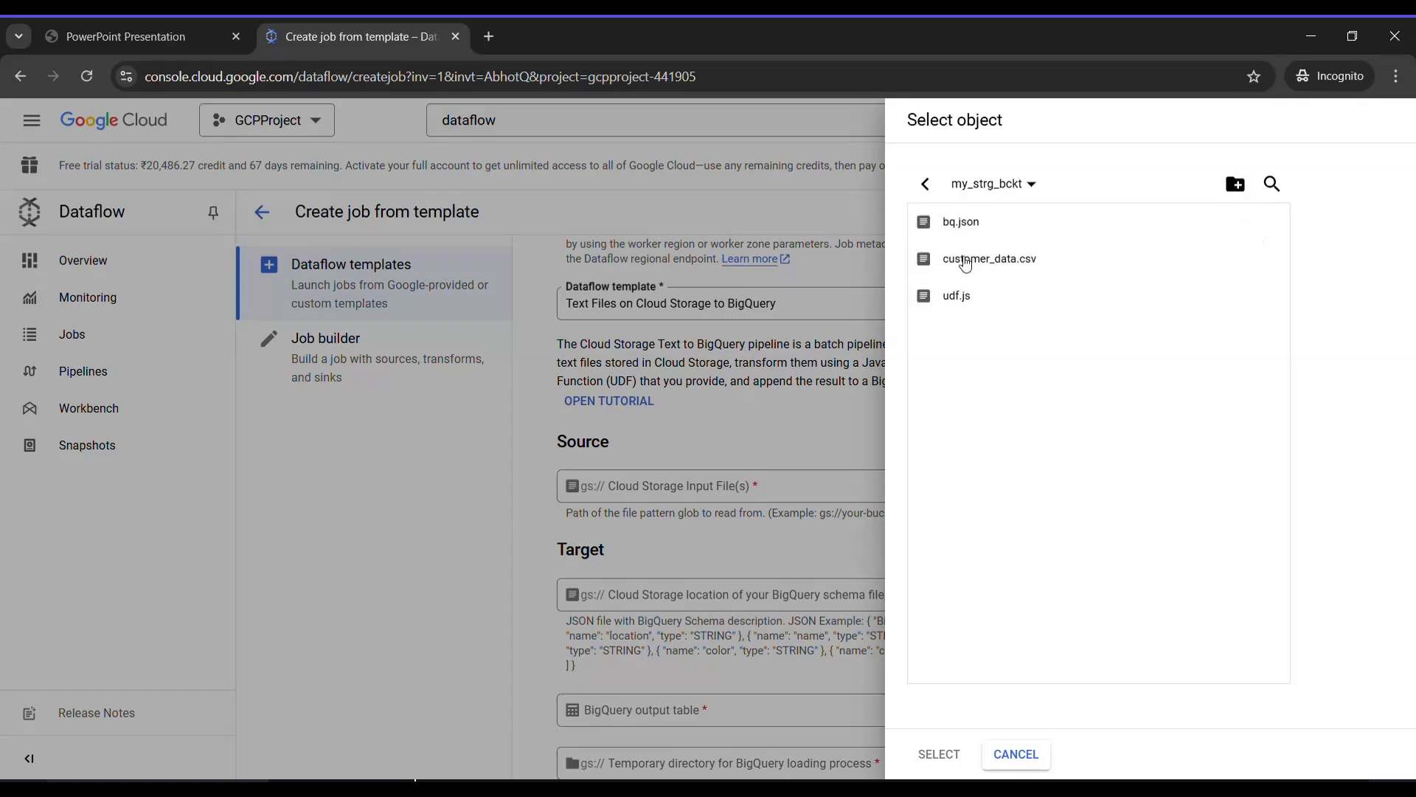
left_click(964, 267)
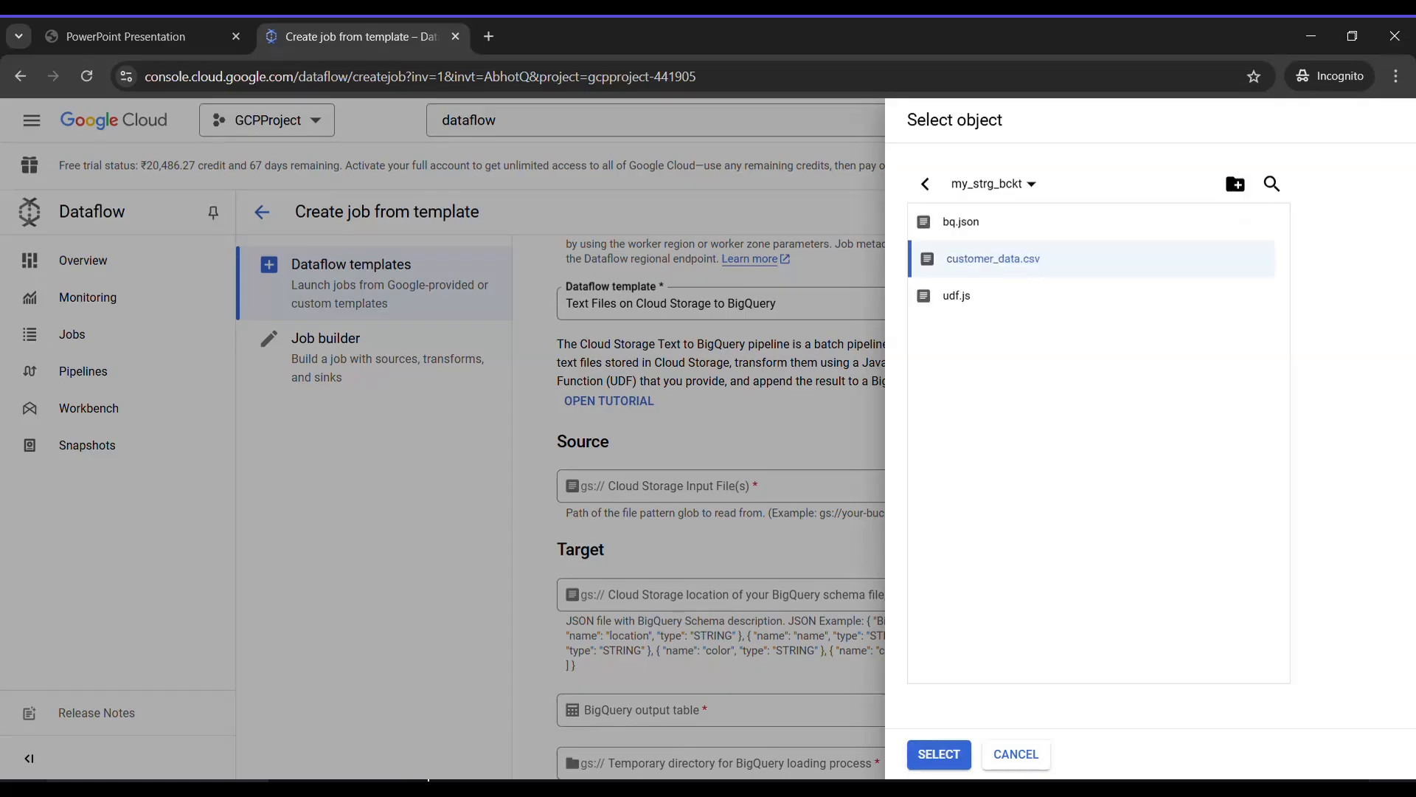
left_click(941, 755)
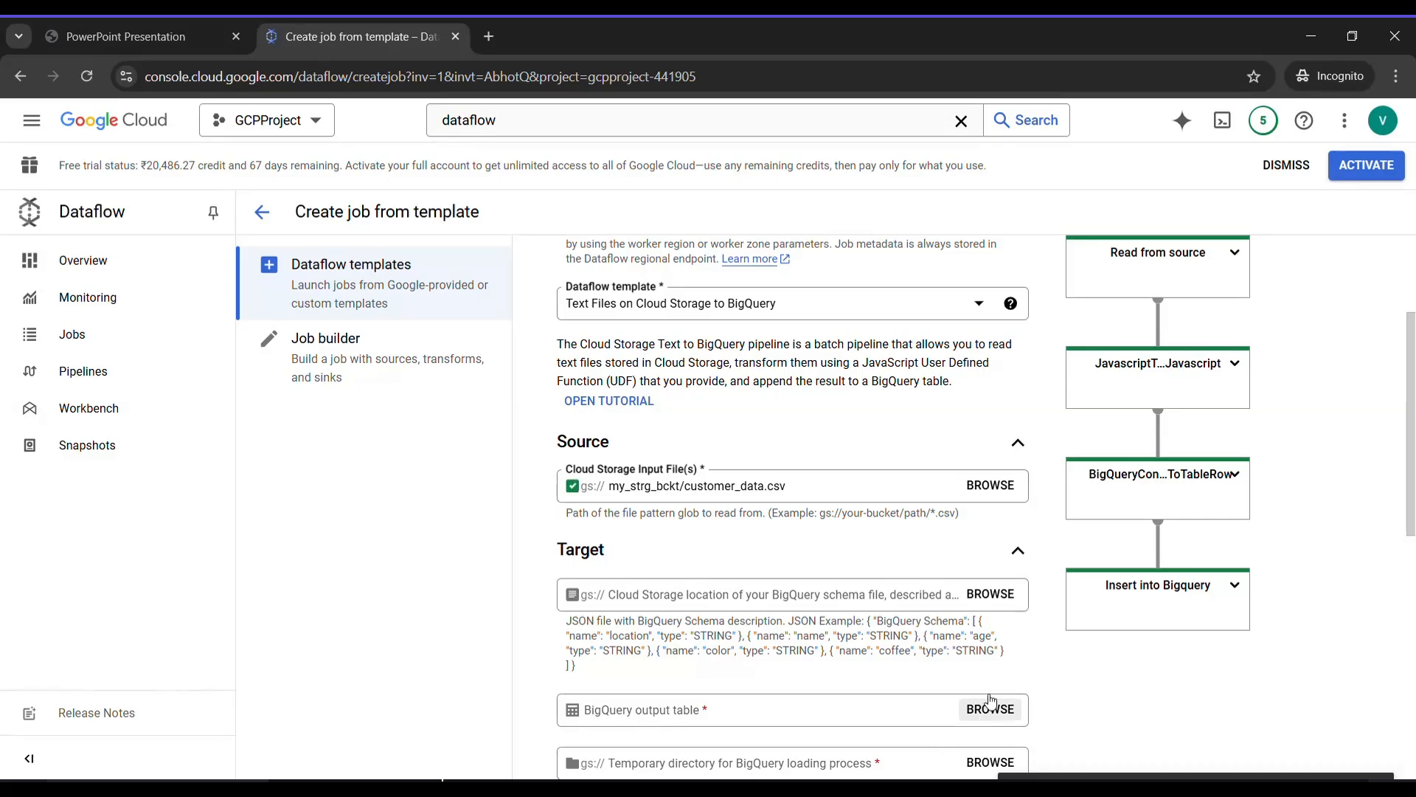
Step: Set the BigQuery schema file location to bq.json from the my_strg_bckt bucket
scroll(825, 597, "down", 1)
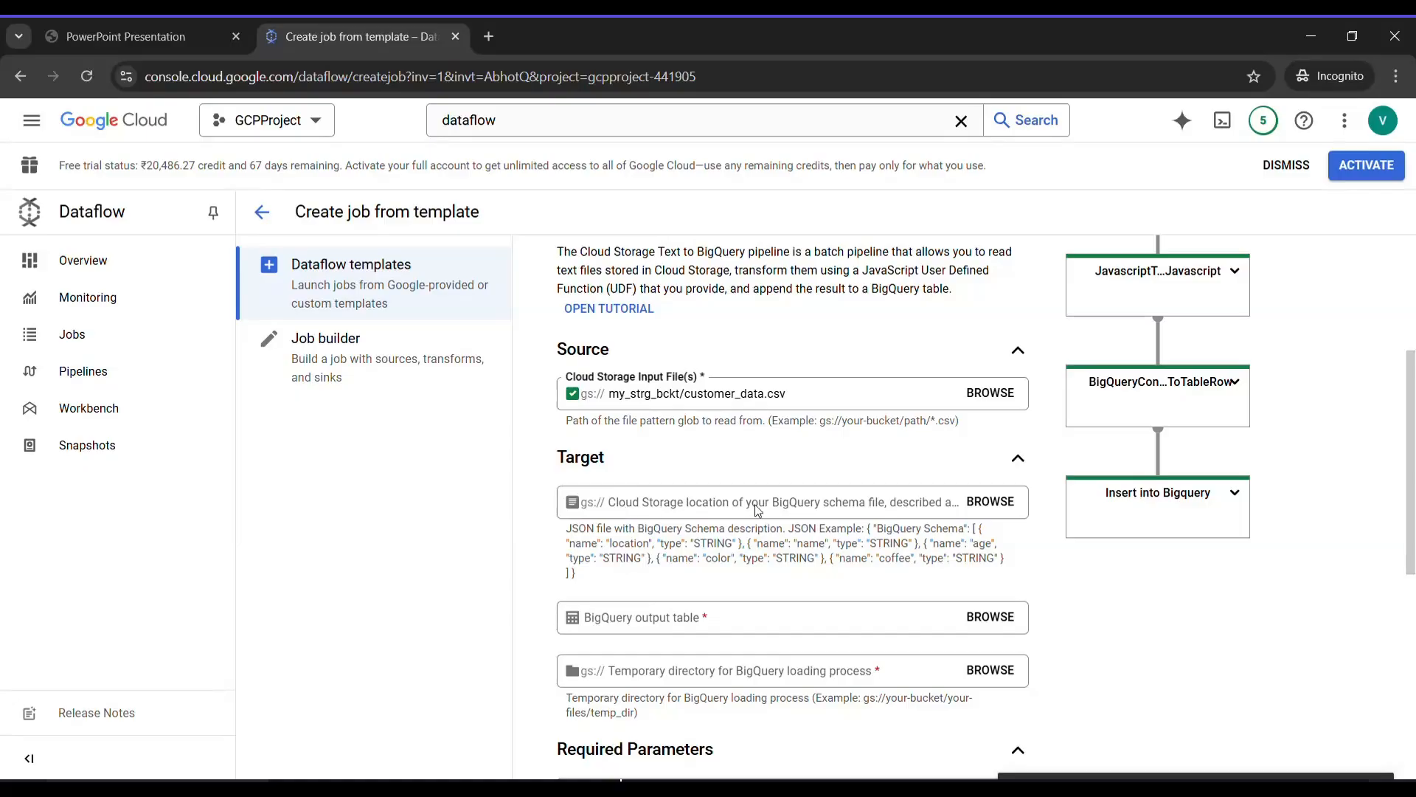
left_click(984, 509)
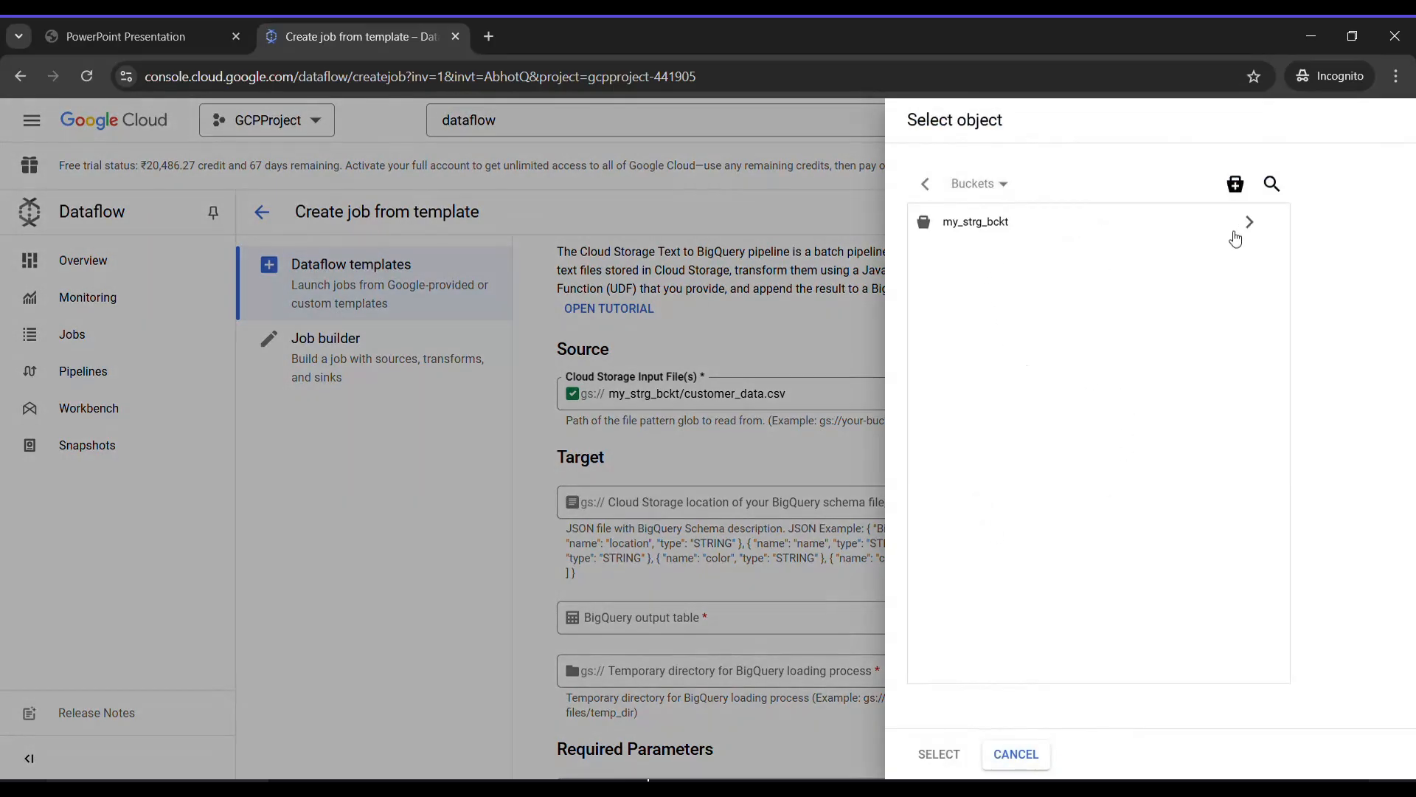
left_click(1250, 222)
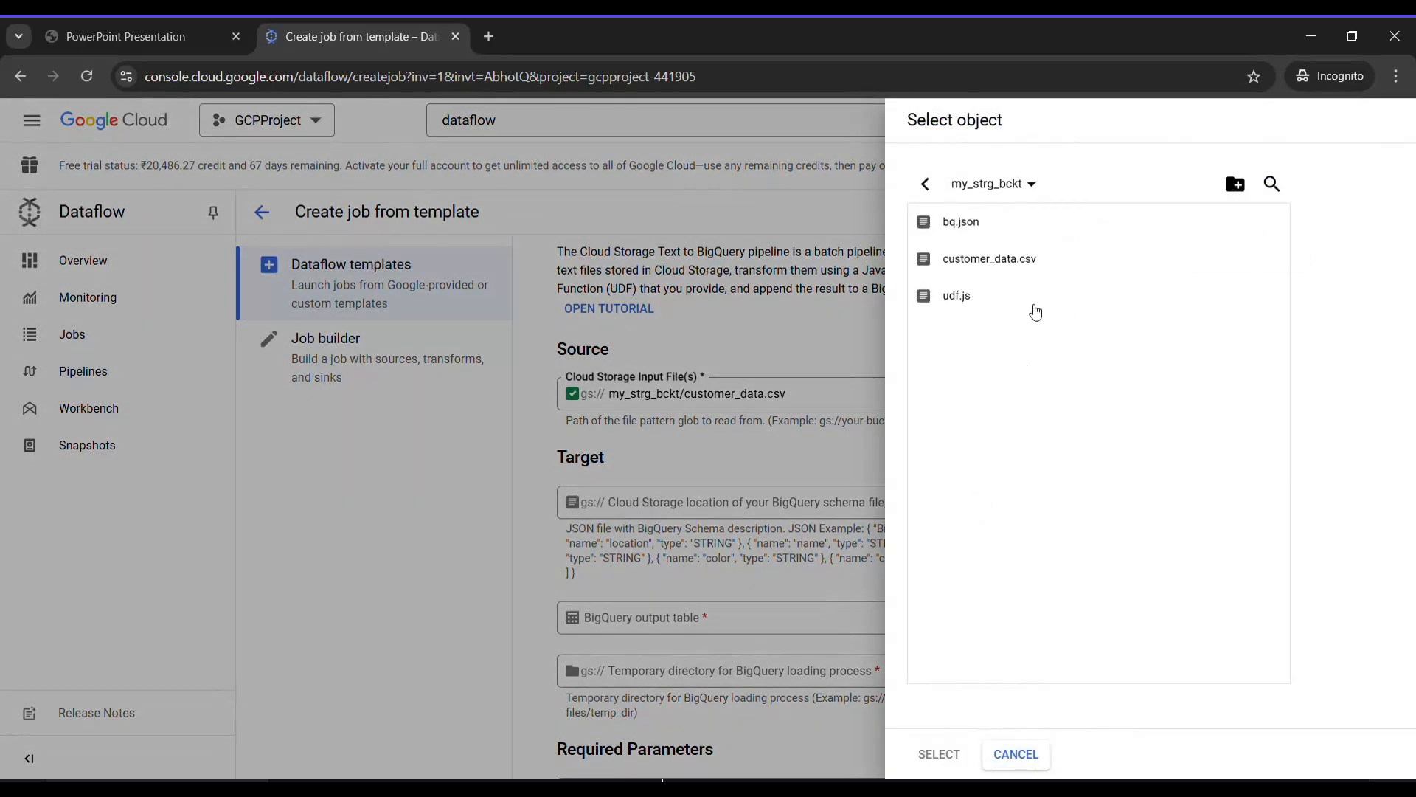
left_click(958, 222)
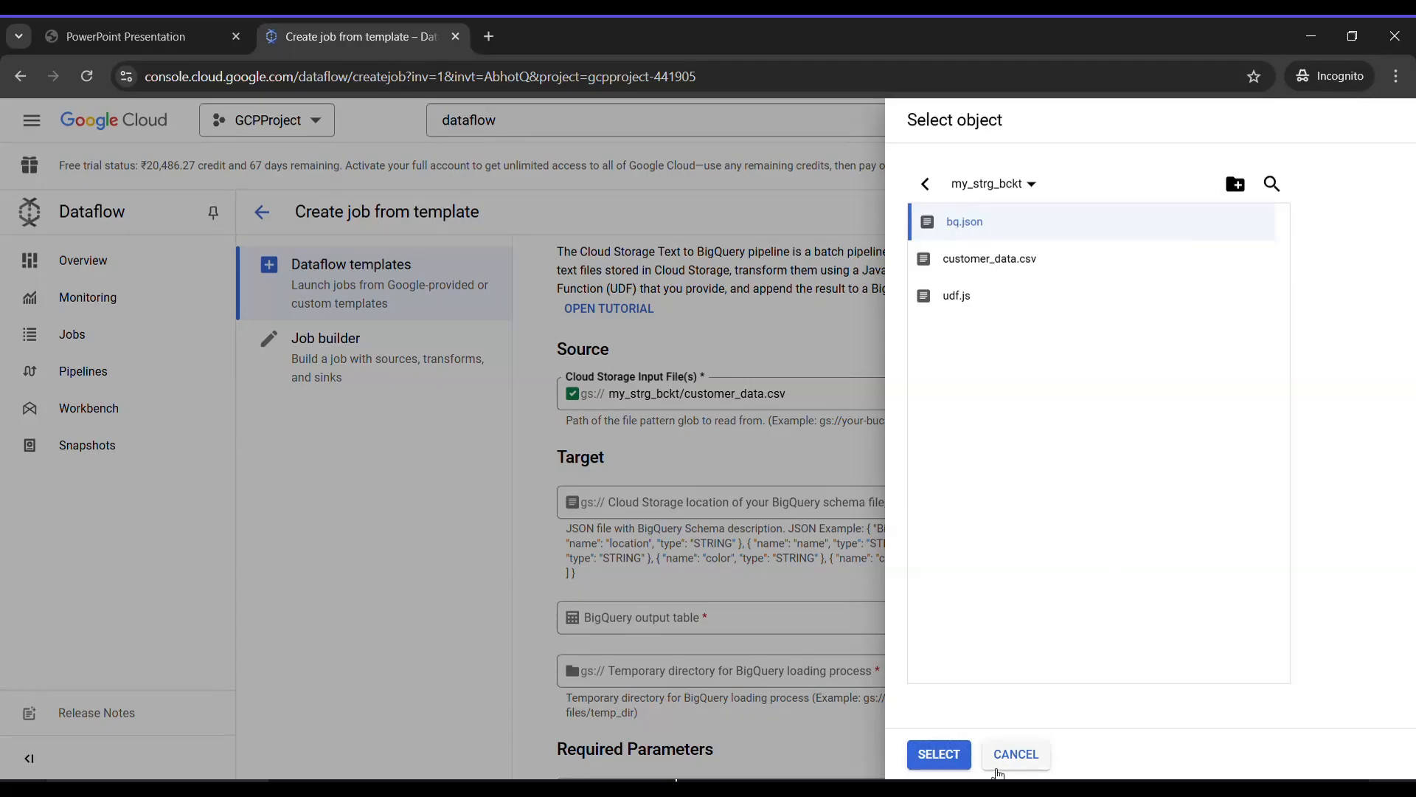
left_click(935, 753)
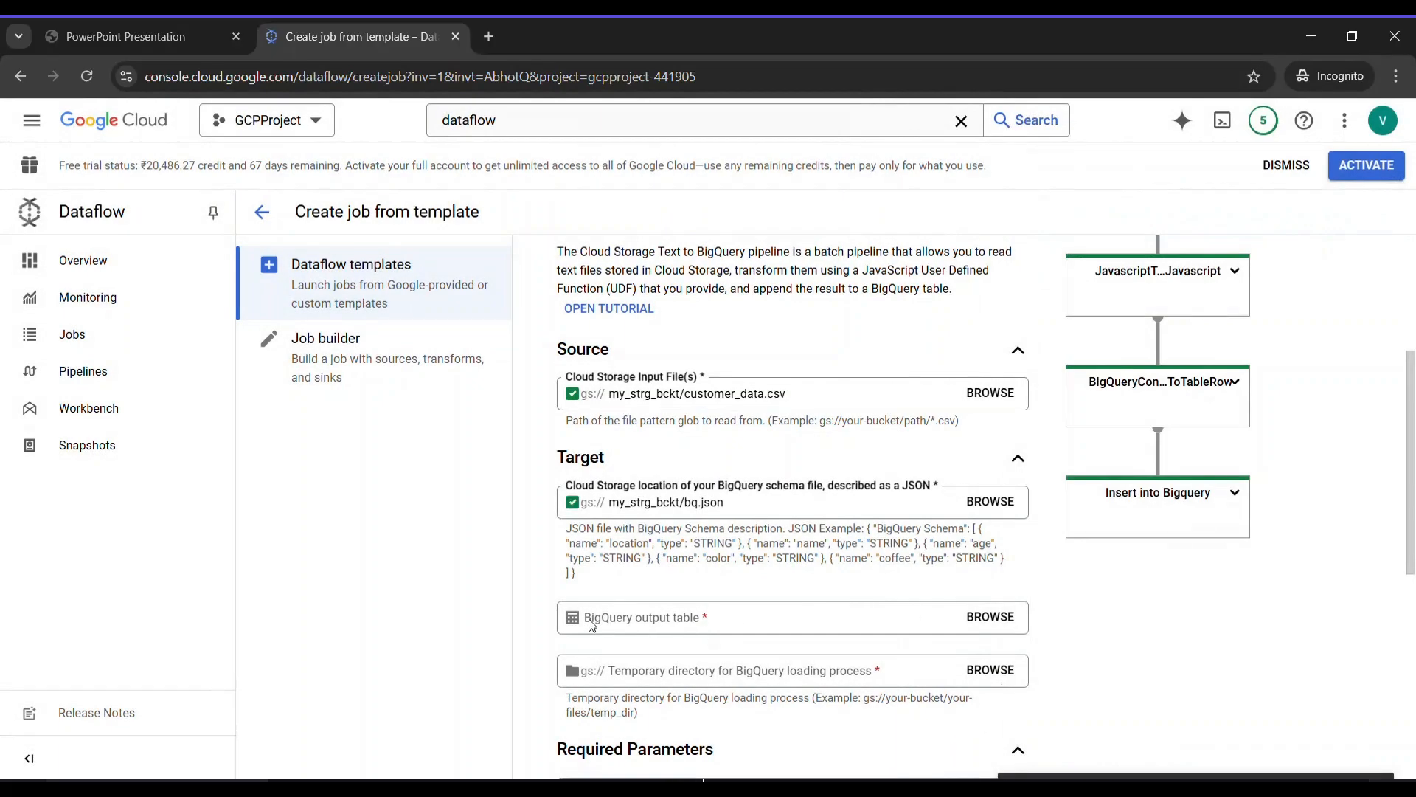
Step: Choose the Customer_data table of the DataflowDemoDS dataset as the BigQuery output table
left_click(1006, 622)
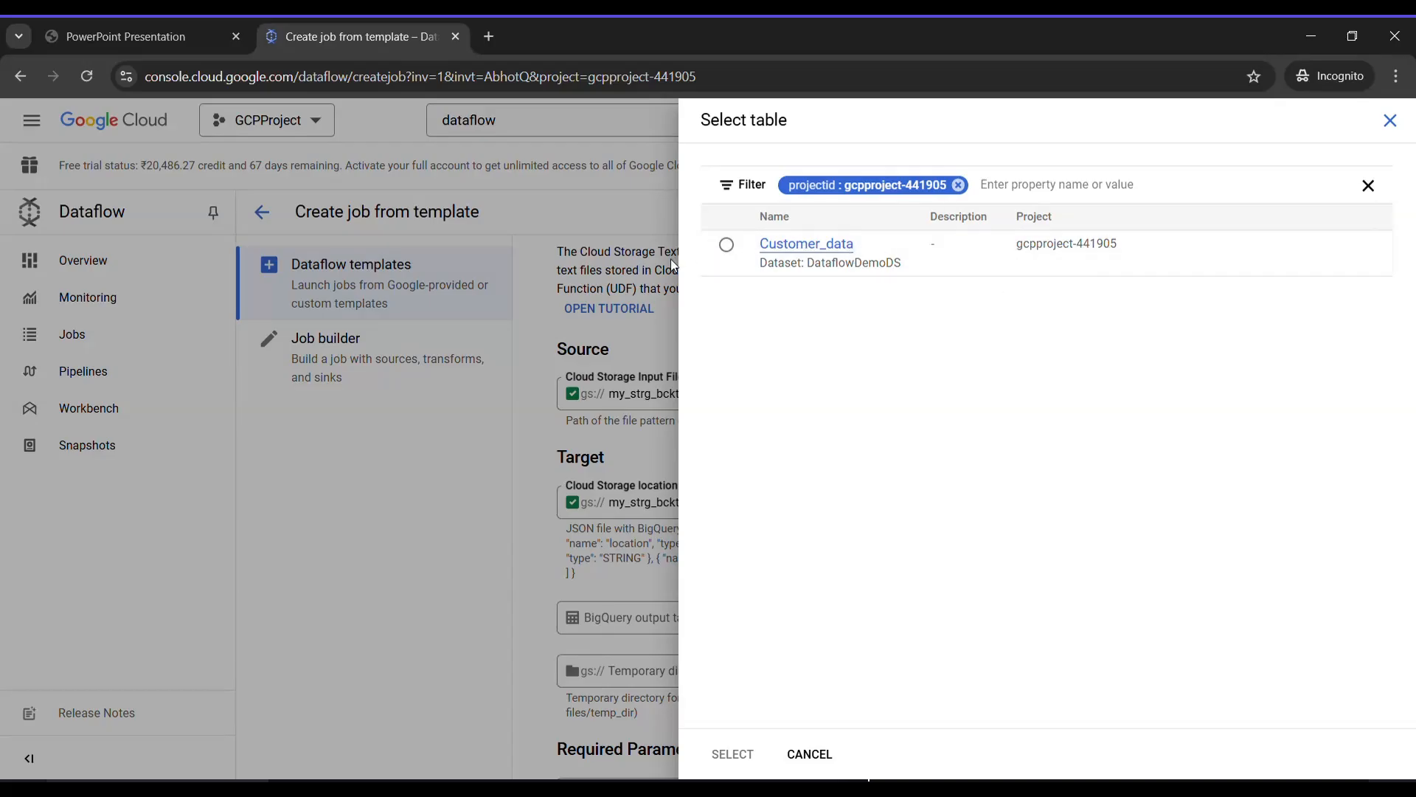
left_click(726, 248)
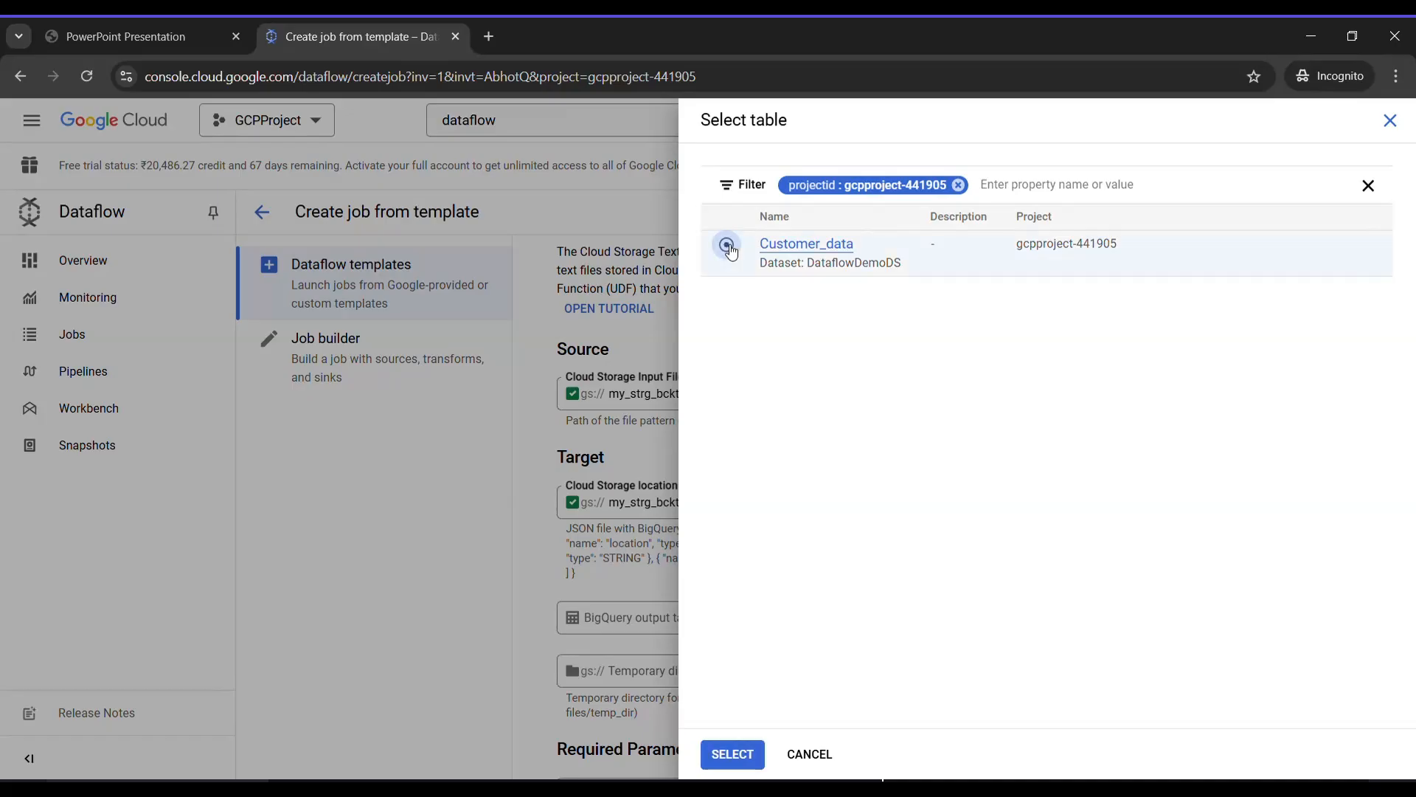
left_click(734, 755)
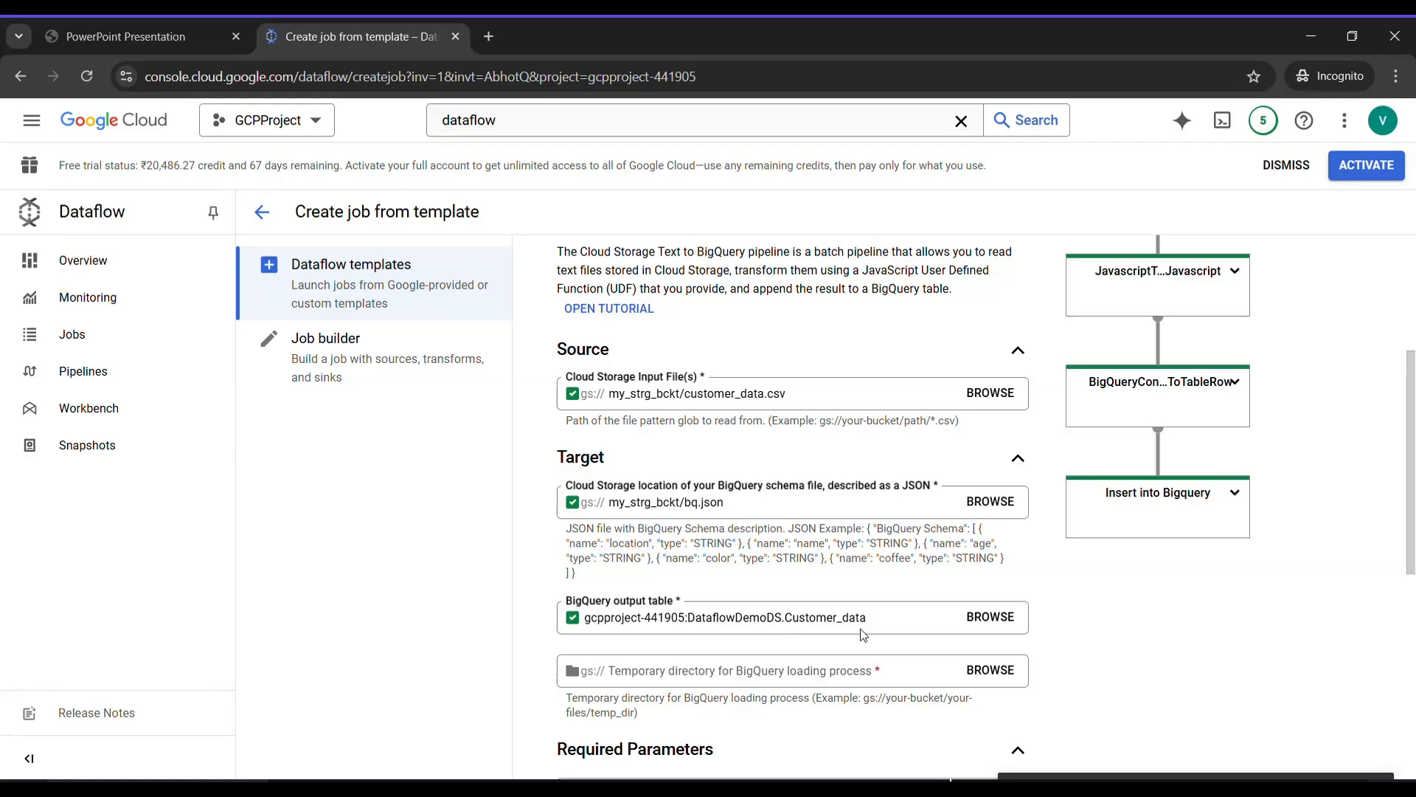
Step: Set the temporary directory for the BigQuery loading process to my_strg_bckt/tmp_dir
scroll(854, 652, "down", 1)
scroll(854, 652, "down", 1)
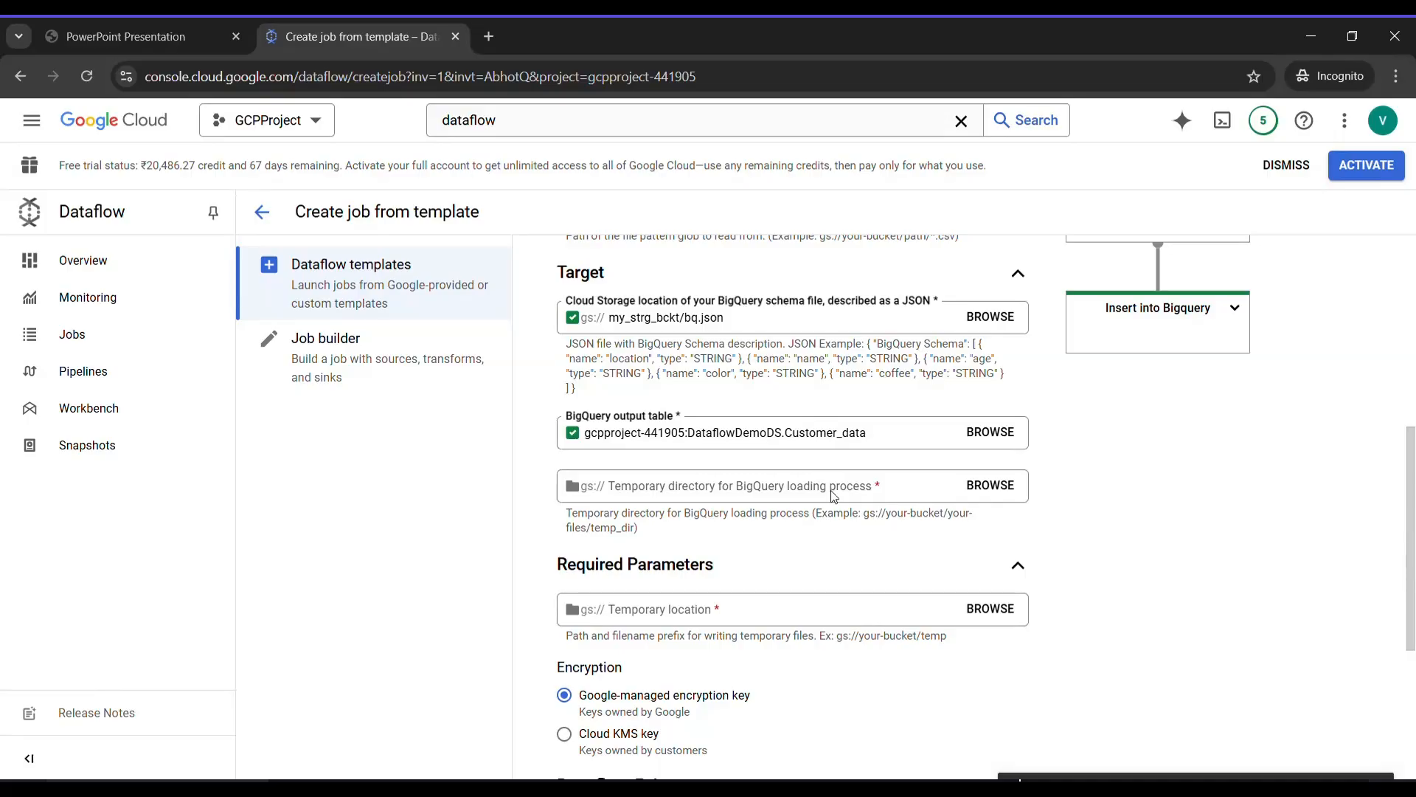
left_click(993, 488)
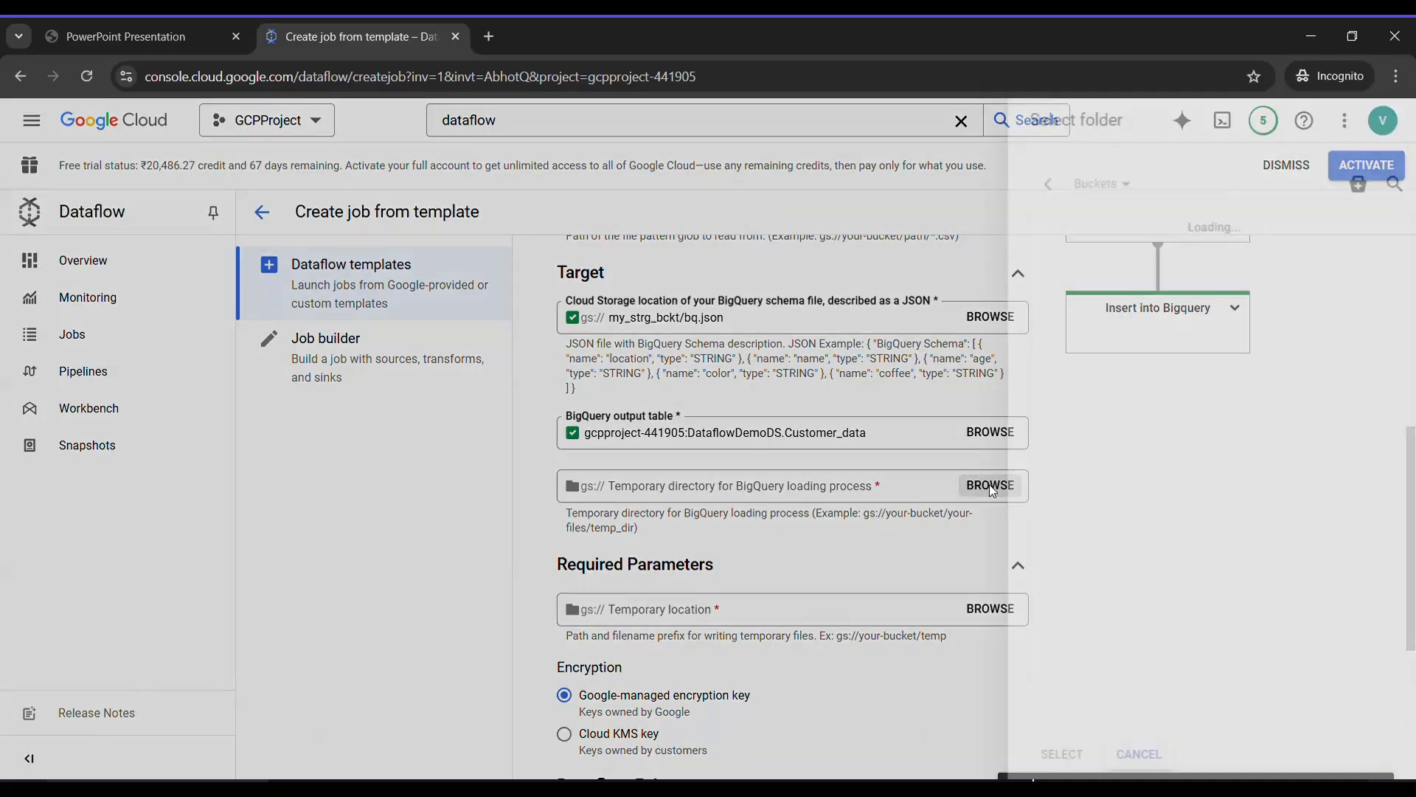
left_click(985, 232)
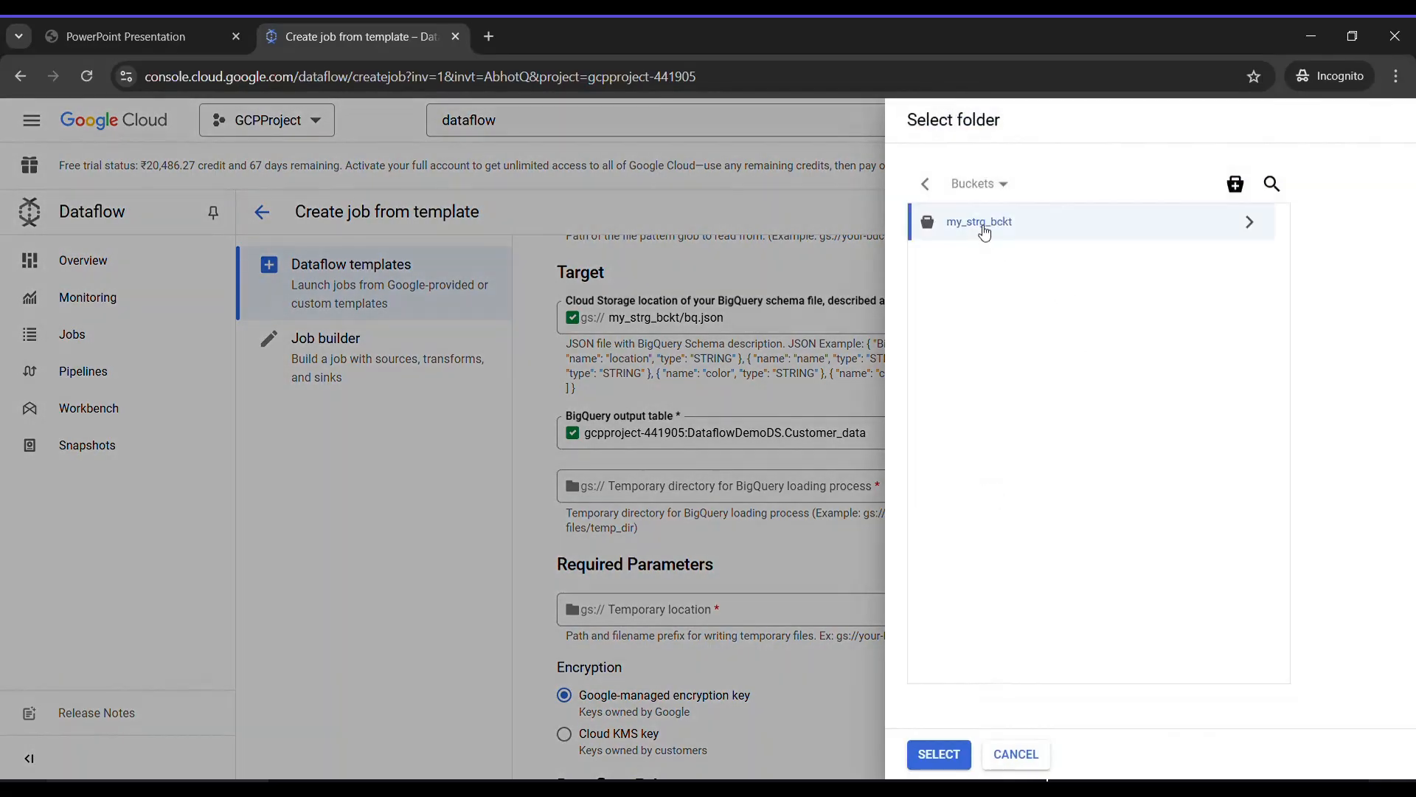
left_click(939, 753)
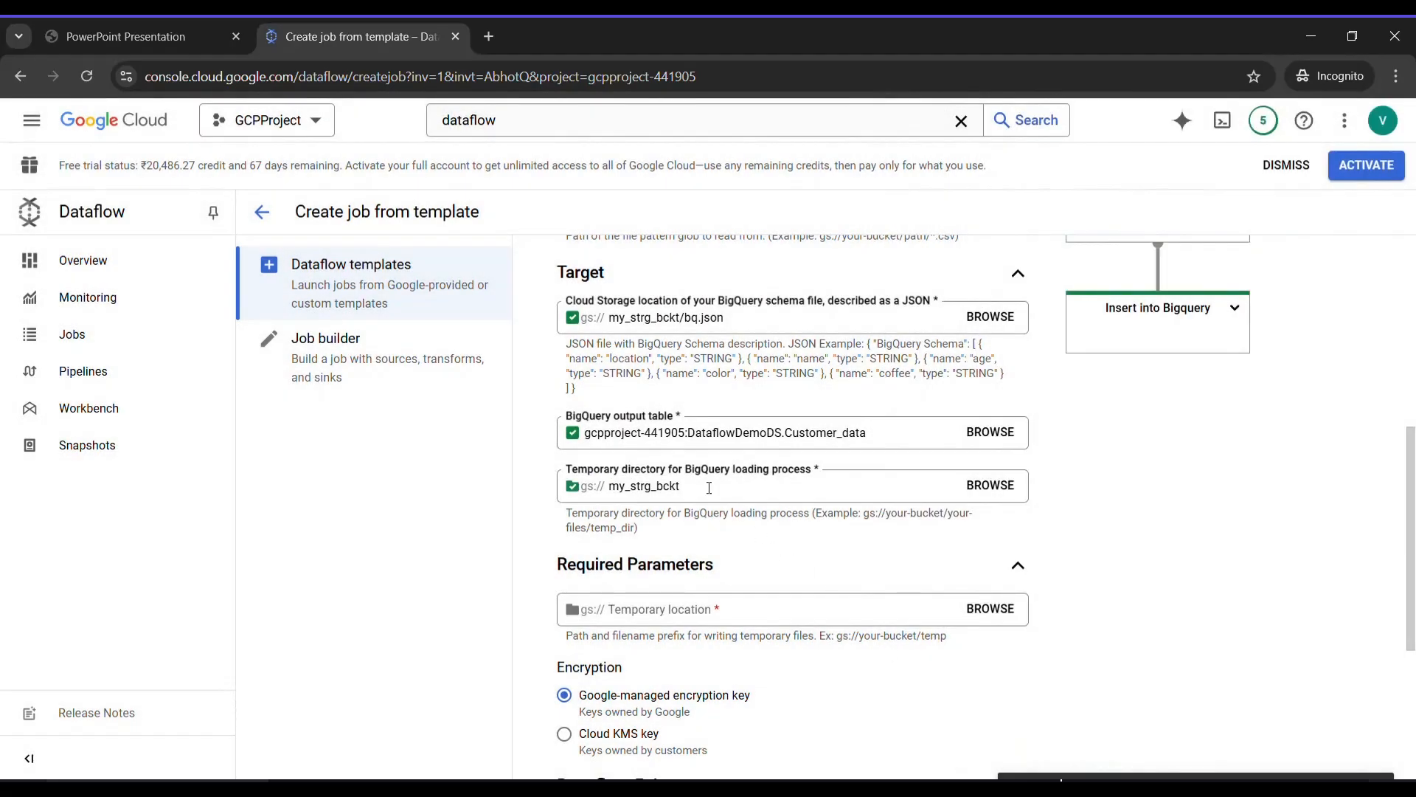
left_click(701, 497)
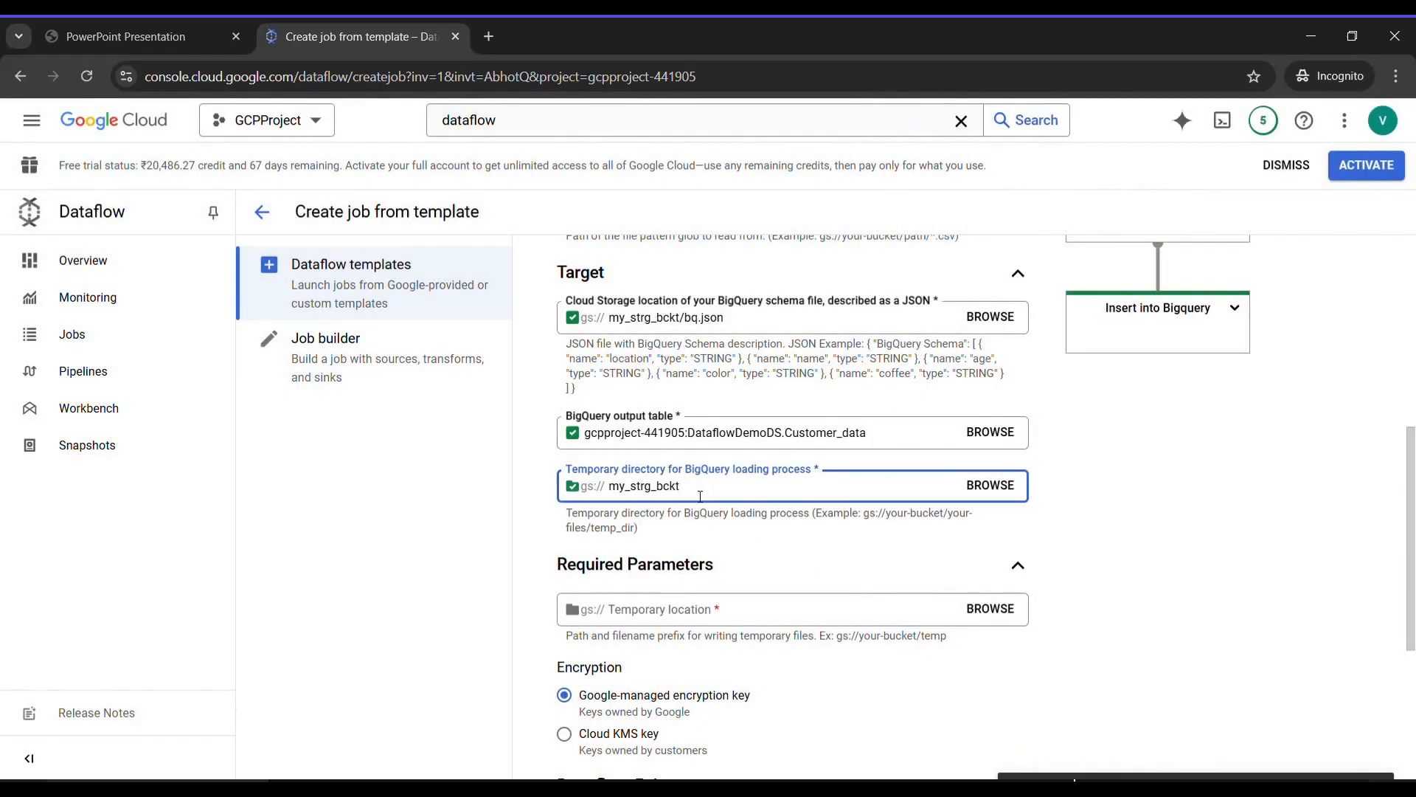
type("/tmp_dir")
Step: Set the required temporary location for the job's temporary files to my_strg_bckt/tmp
left_click(663, 614)
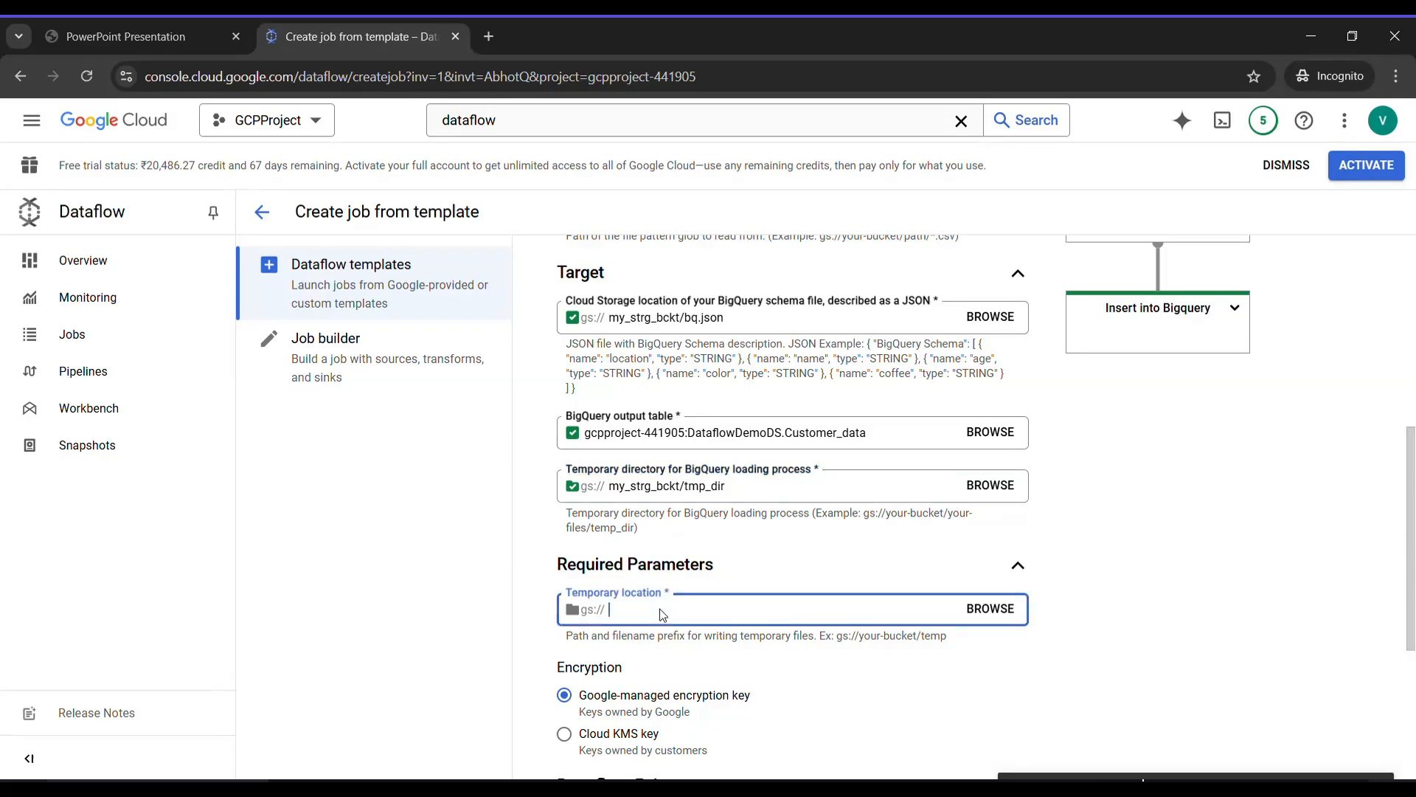
left_click(1008, 615)
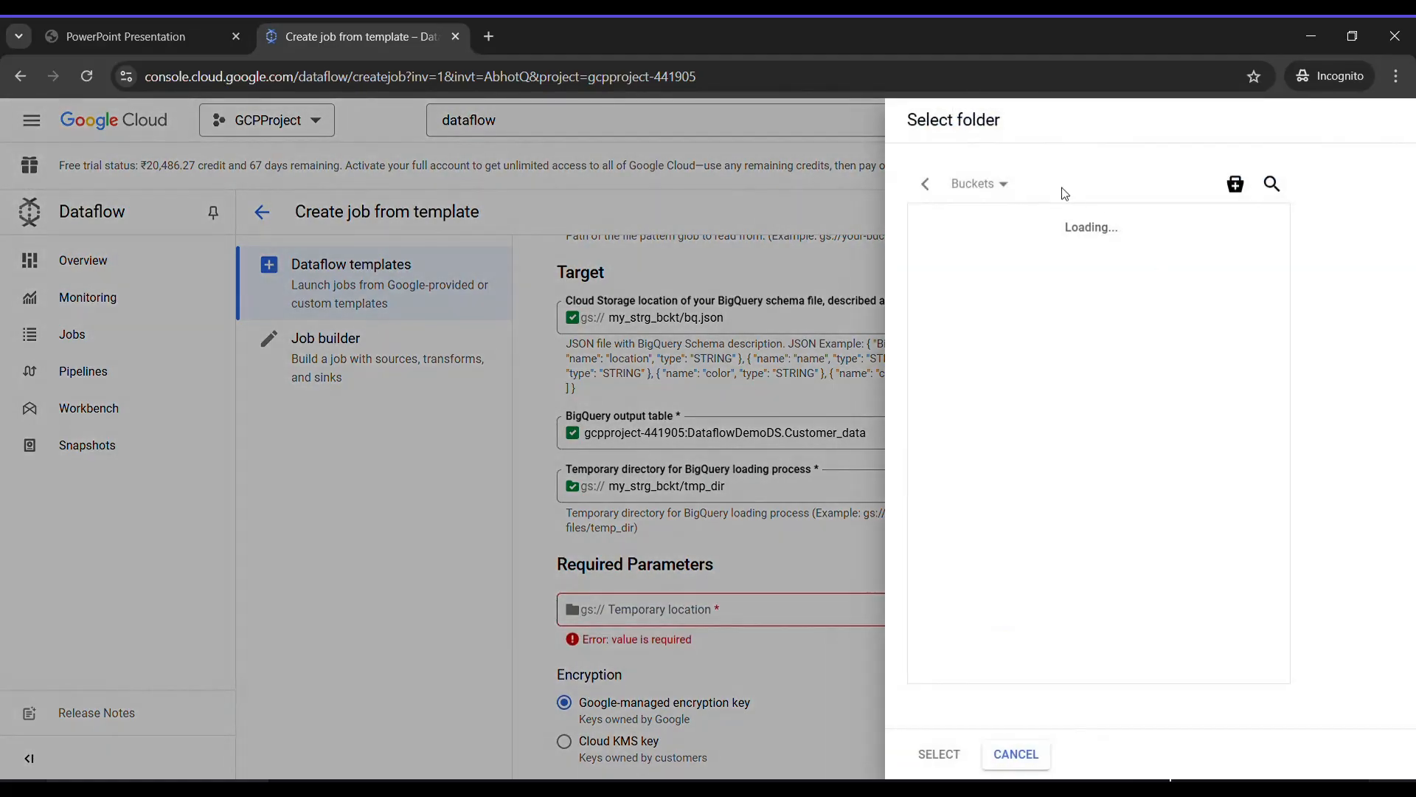
left_click(999, 234)
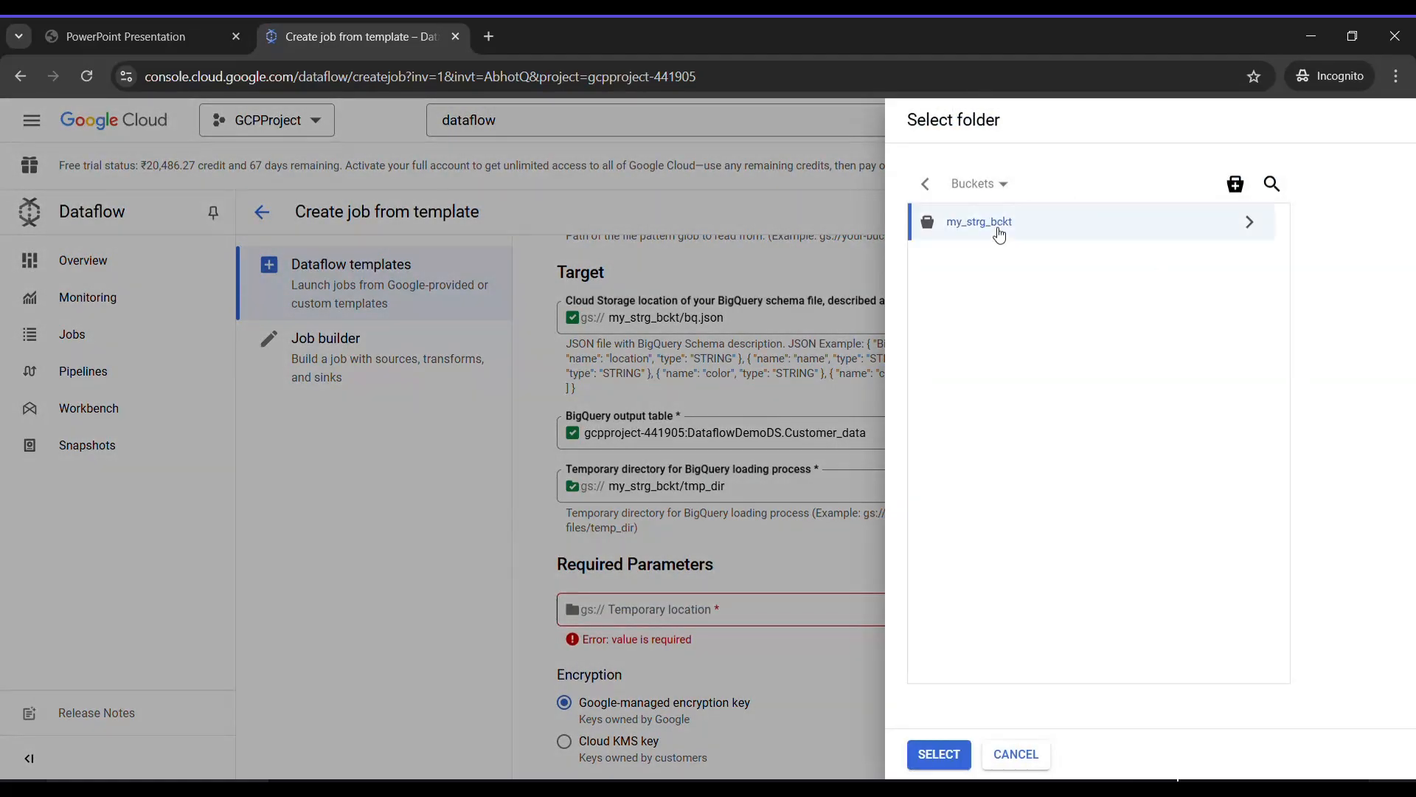
left_click(939, 754)
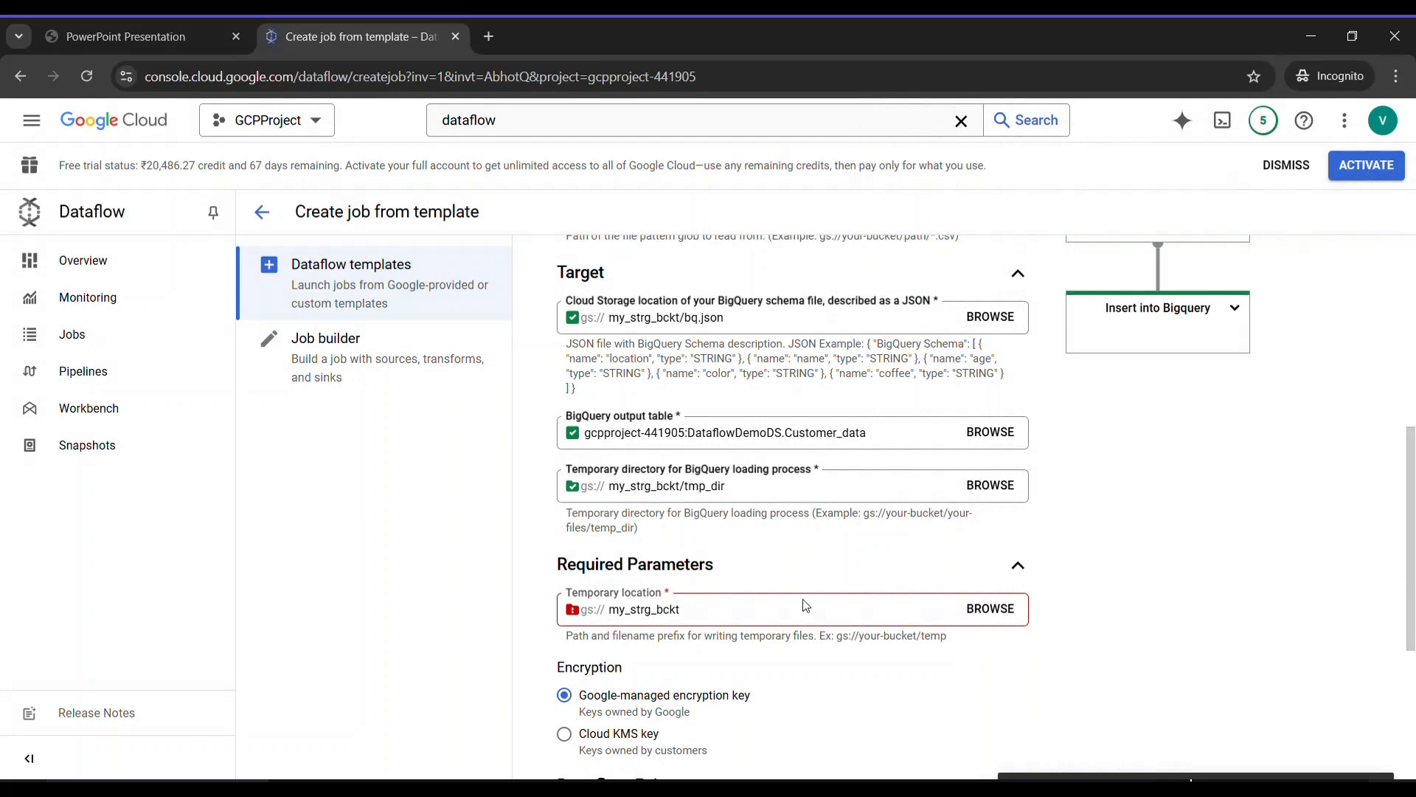
left_click(703, 620)
type("/")
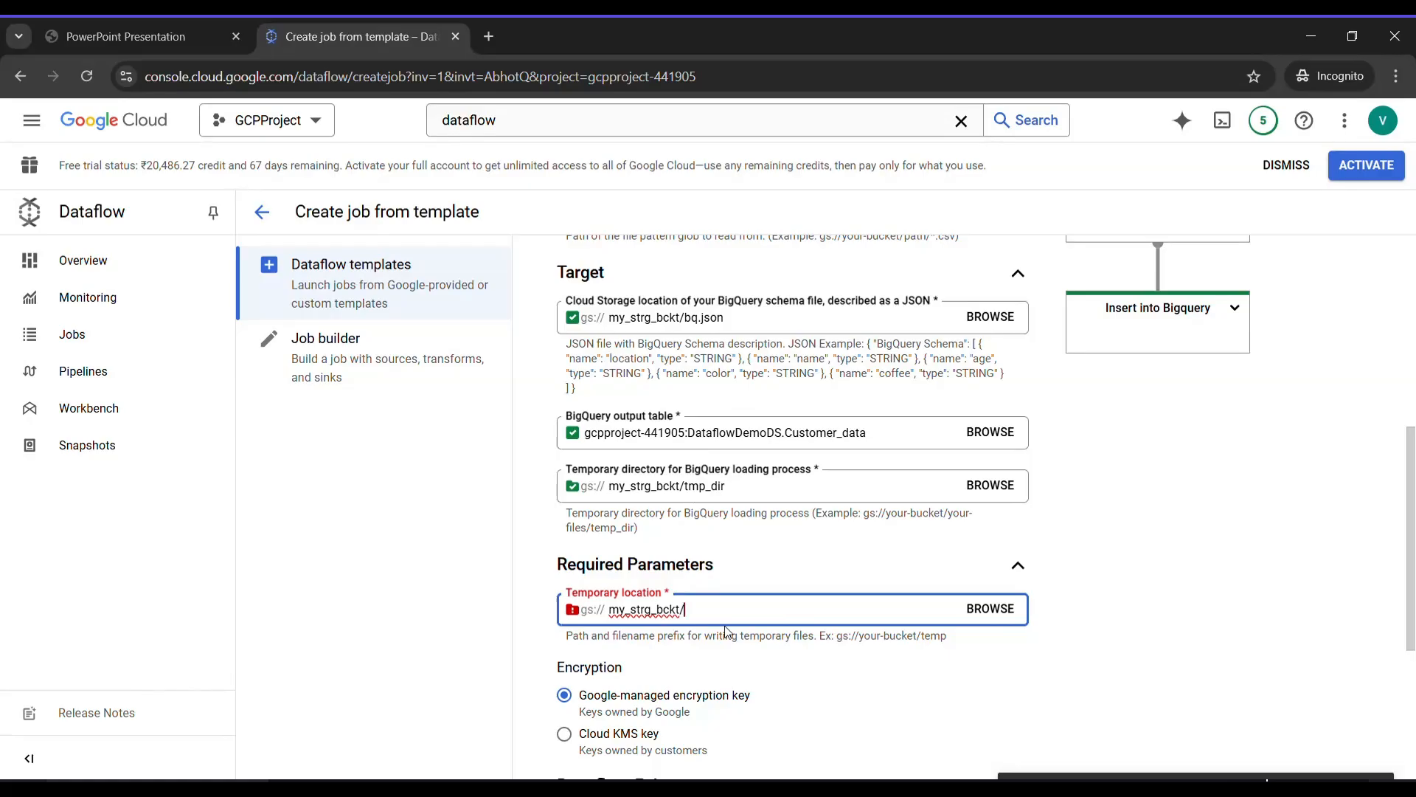
type("tmp")
left_click(782, 663)
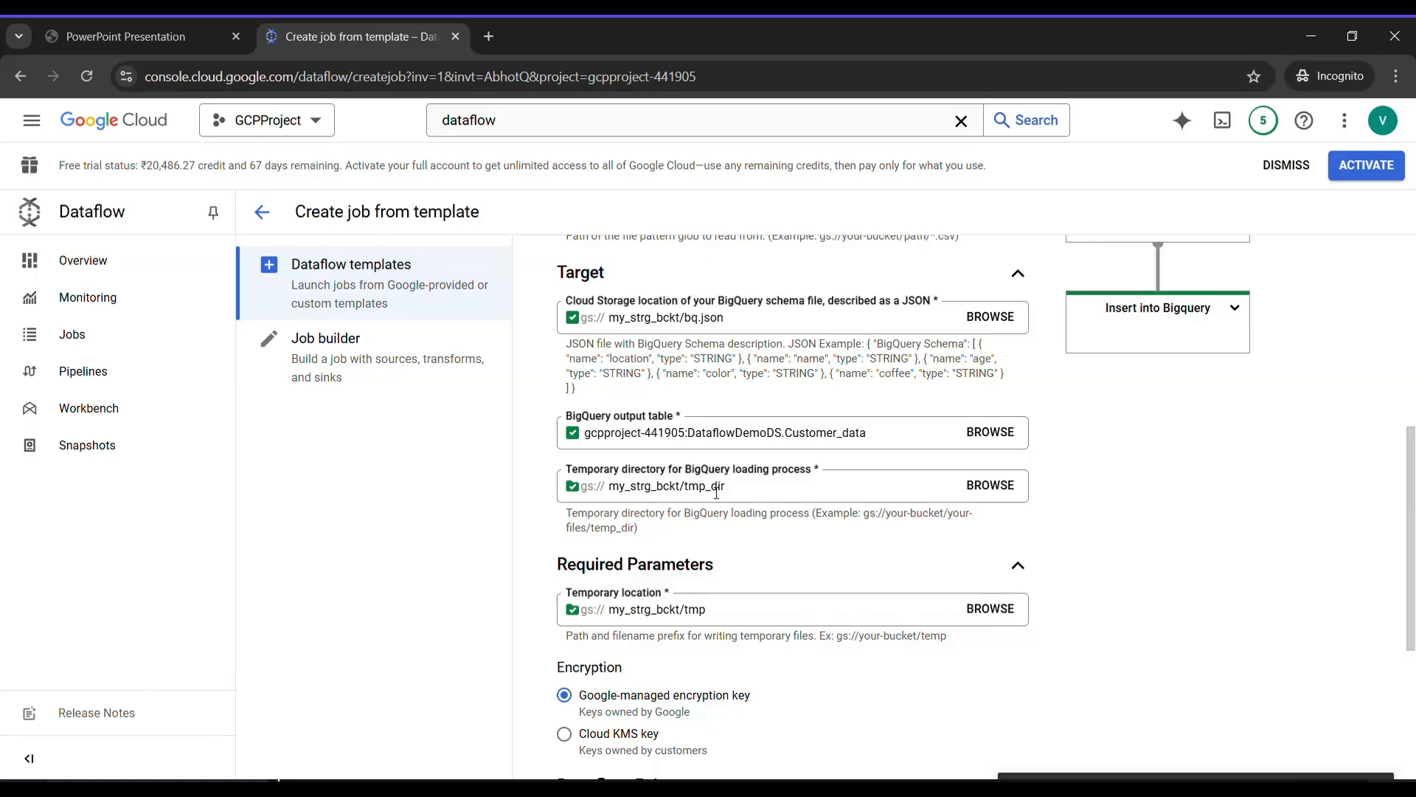
left_click(620, 495)
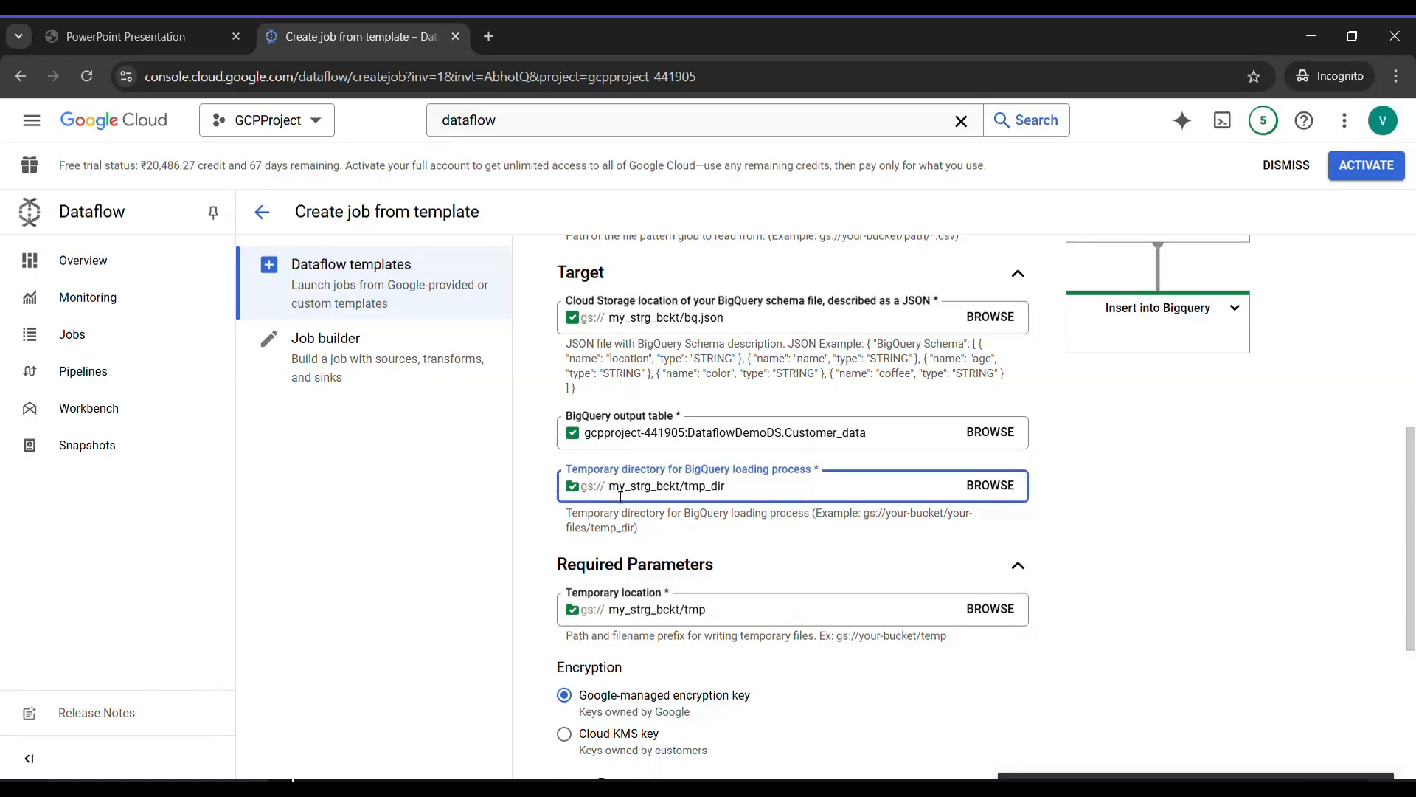
type("//")
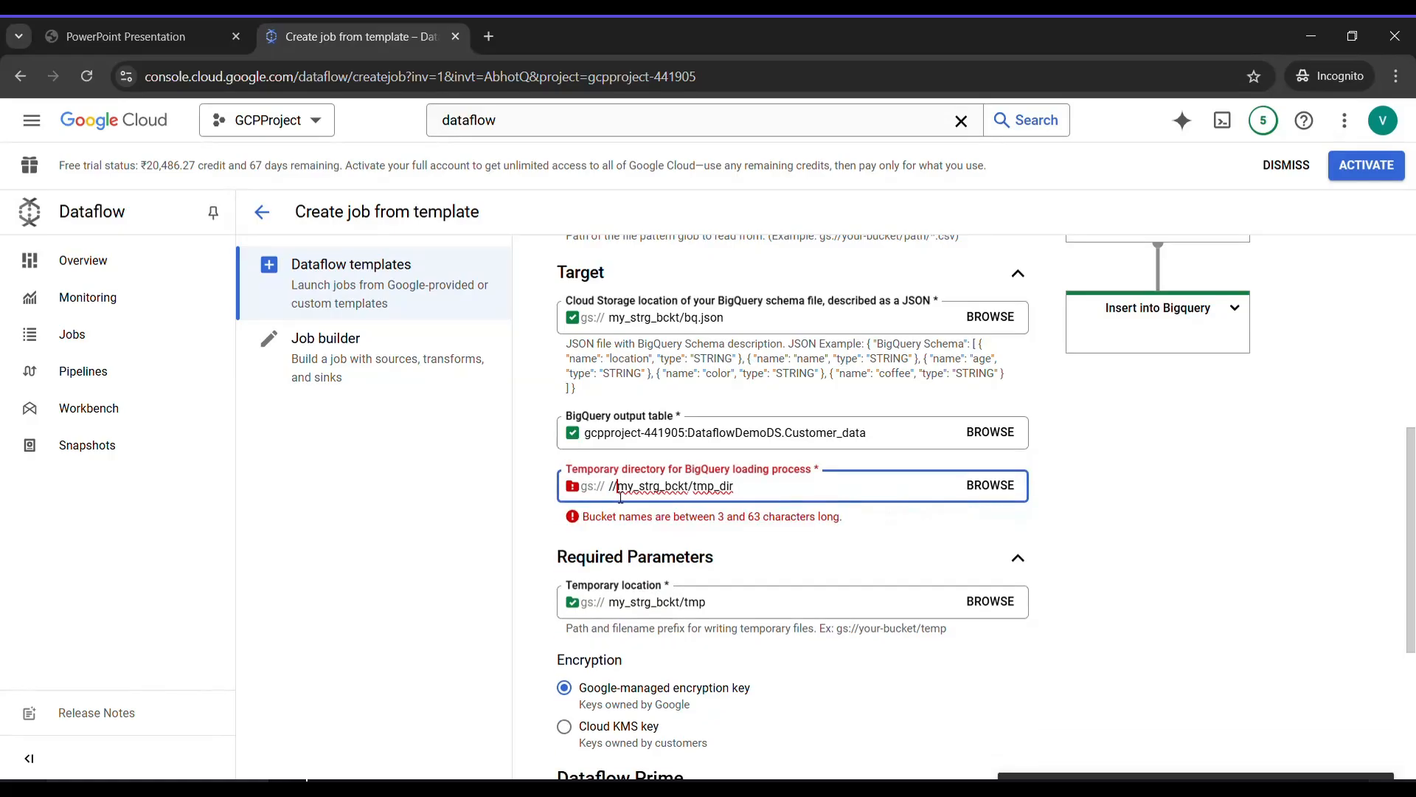
key("BackSpace")
key("BackSpace")
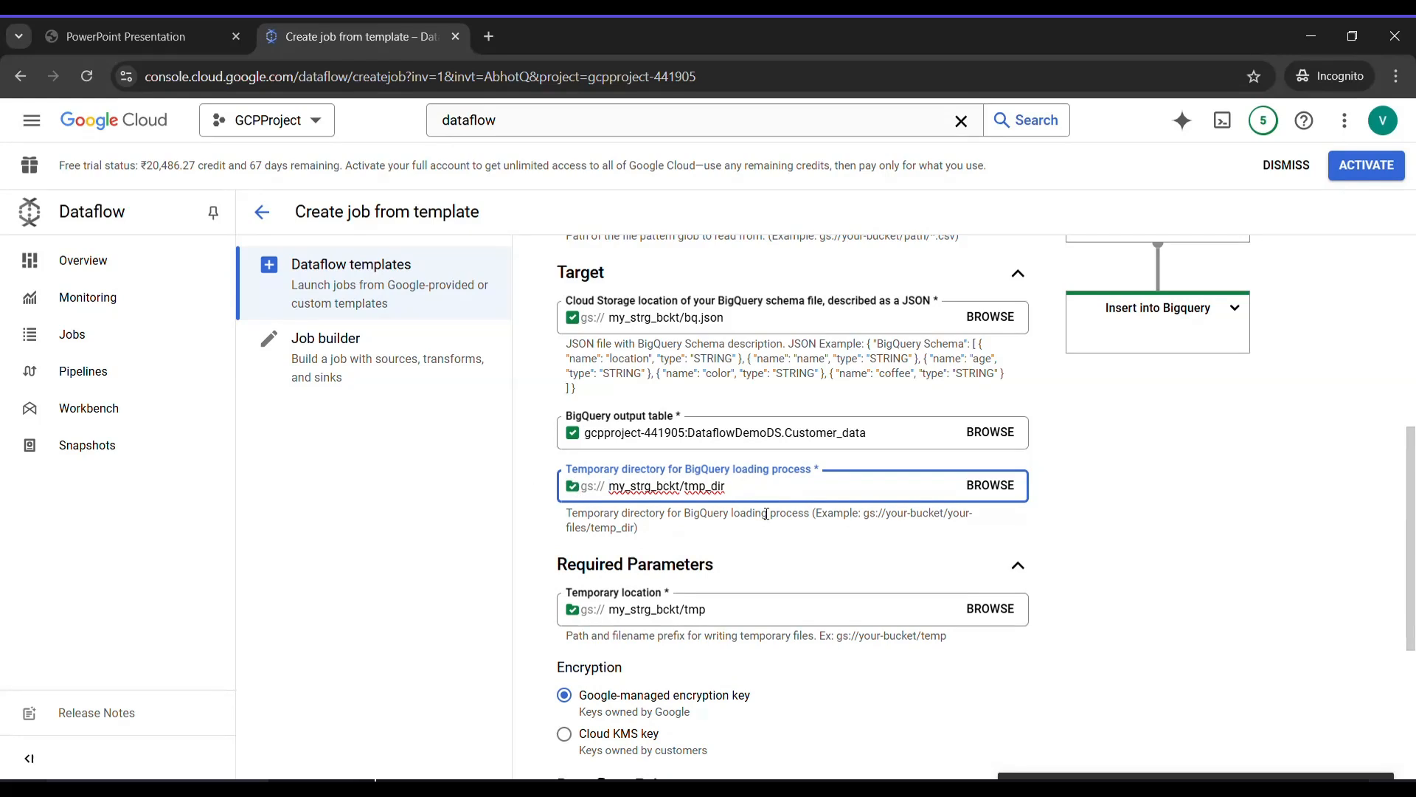
Step: In the optional parameters, choose udf.js from the my_strg_bckt bucket as the existing JavaScript UDF
scroll(760, 511, "down", 4)
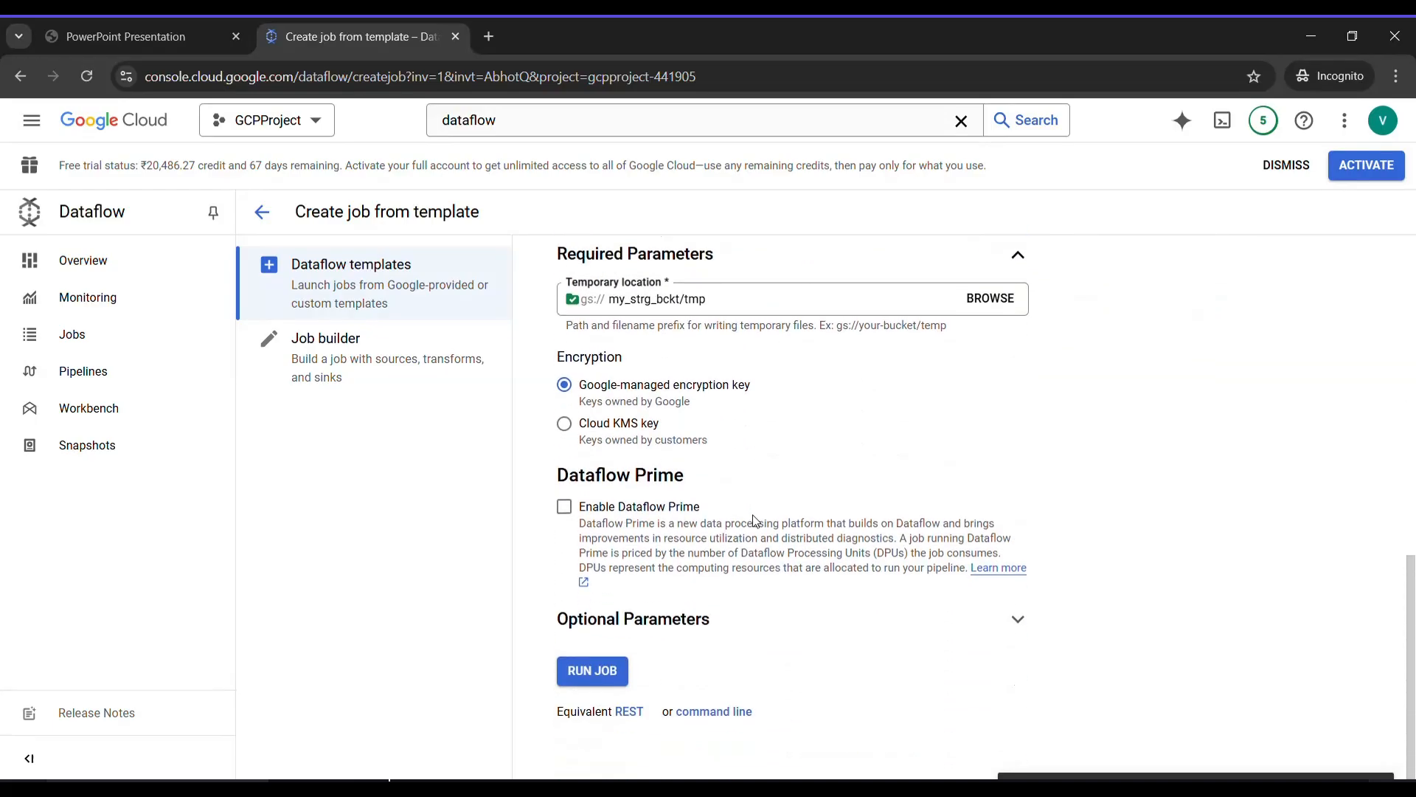
left_click(653, 625)
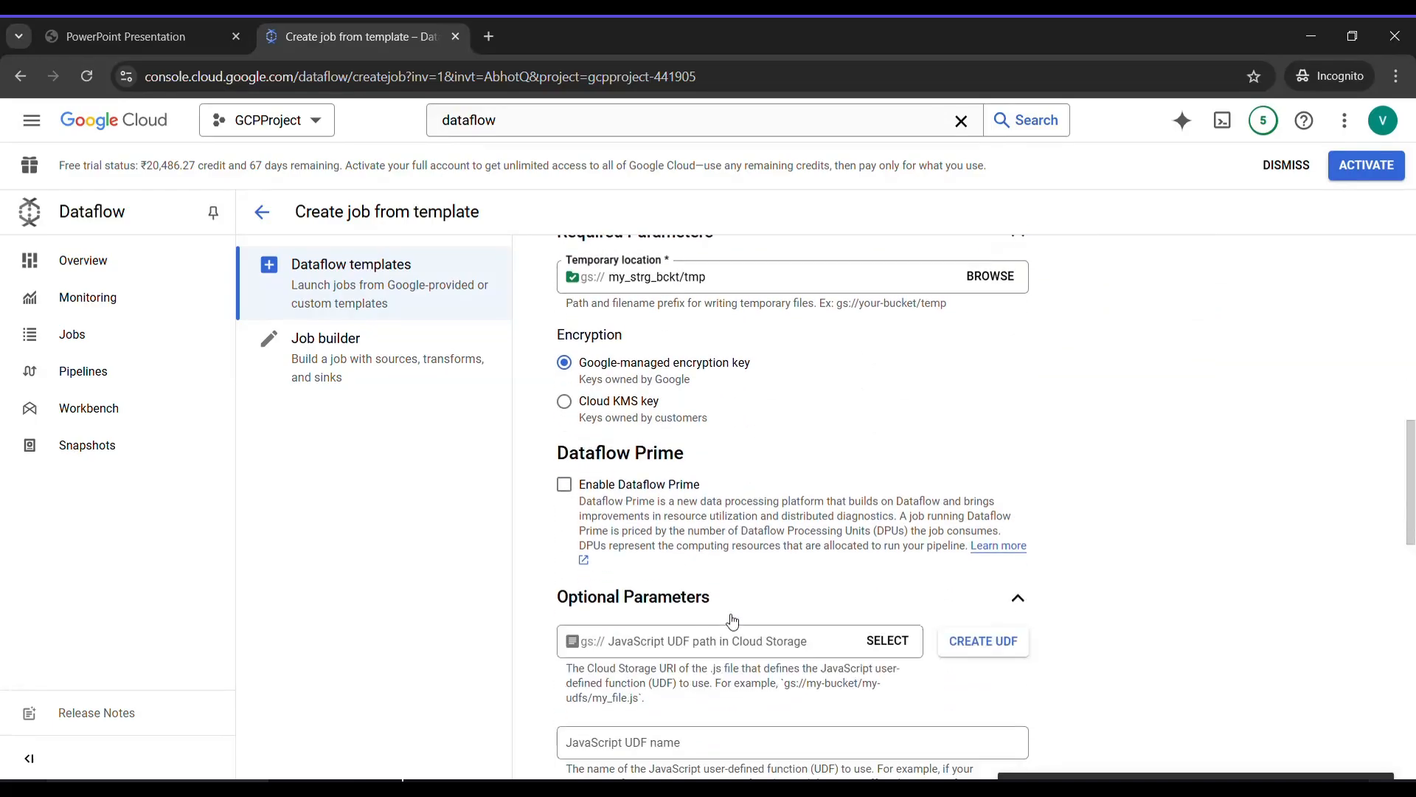
scroll(732, 622, "down", 2)
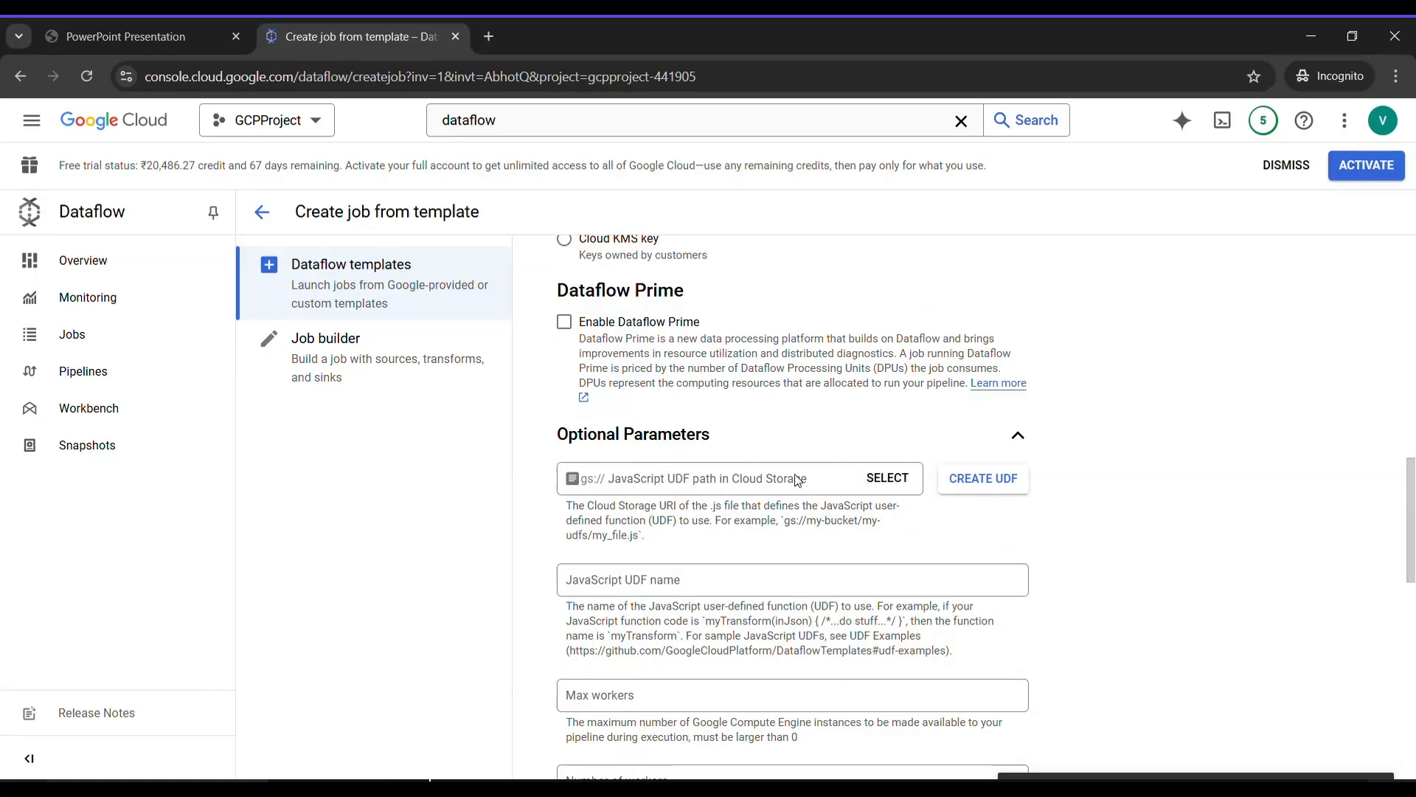
left_click(887, 479)
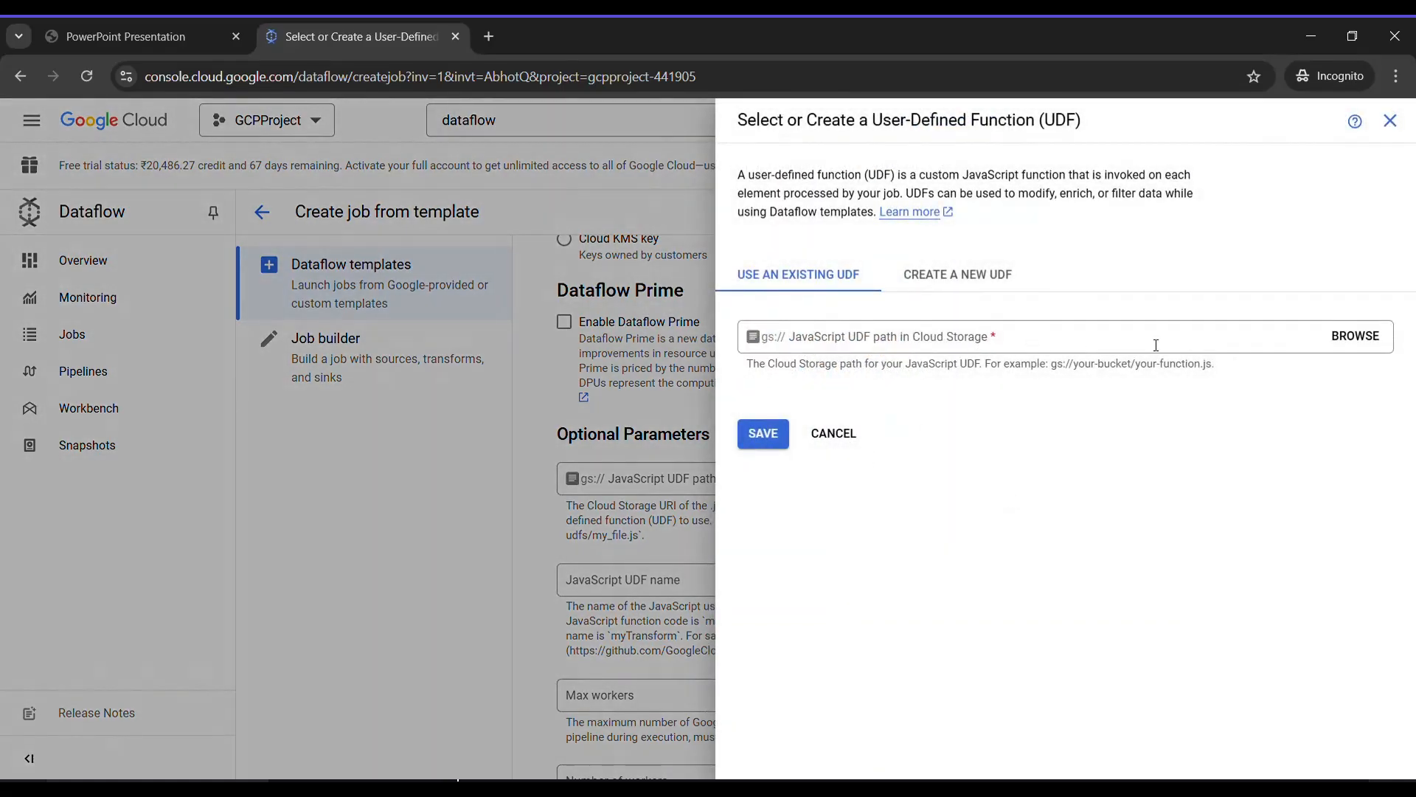
left_click(1346, 337)
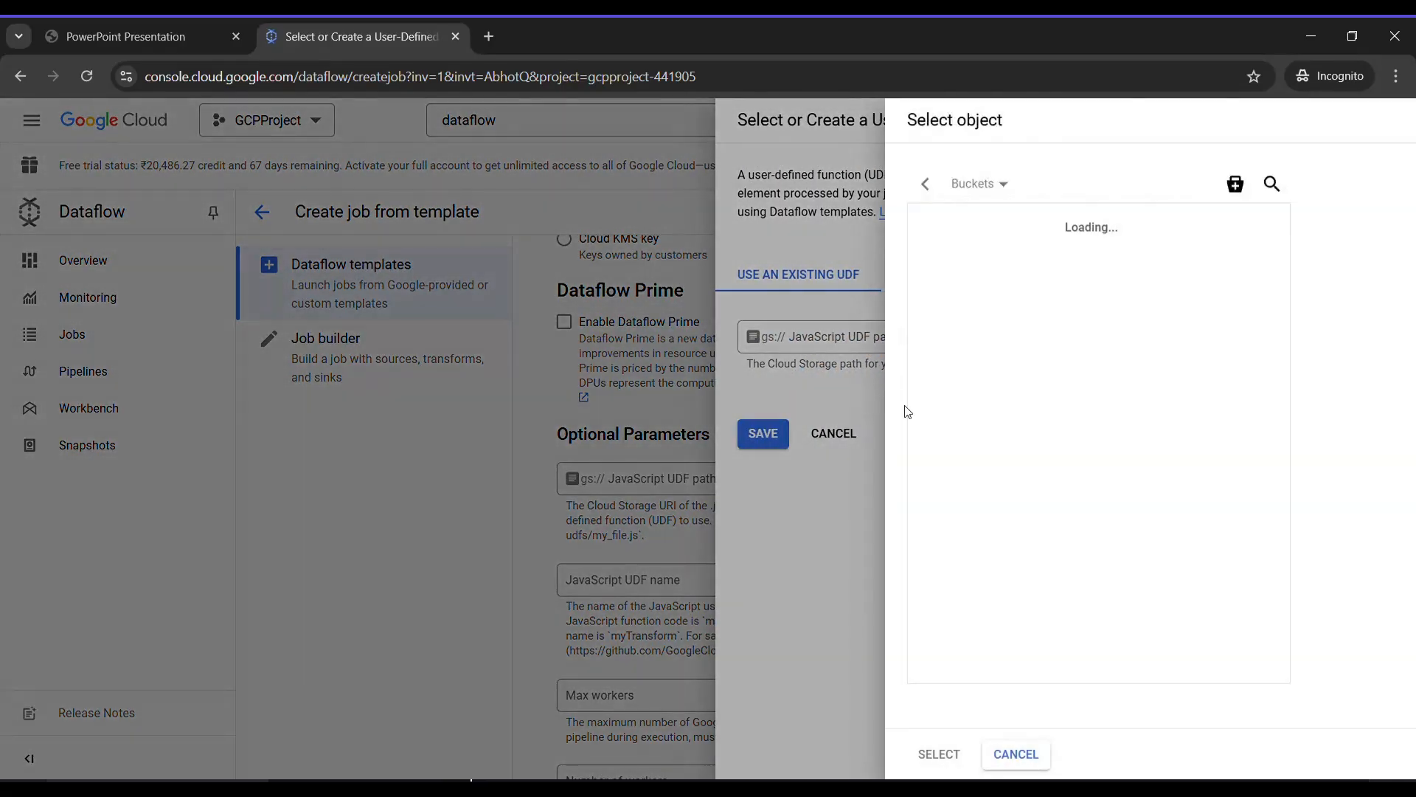
left_click(994, 230)
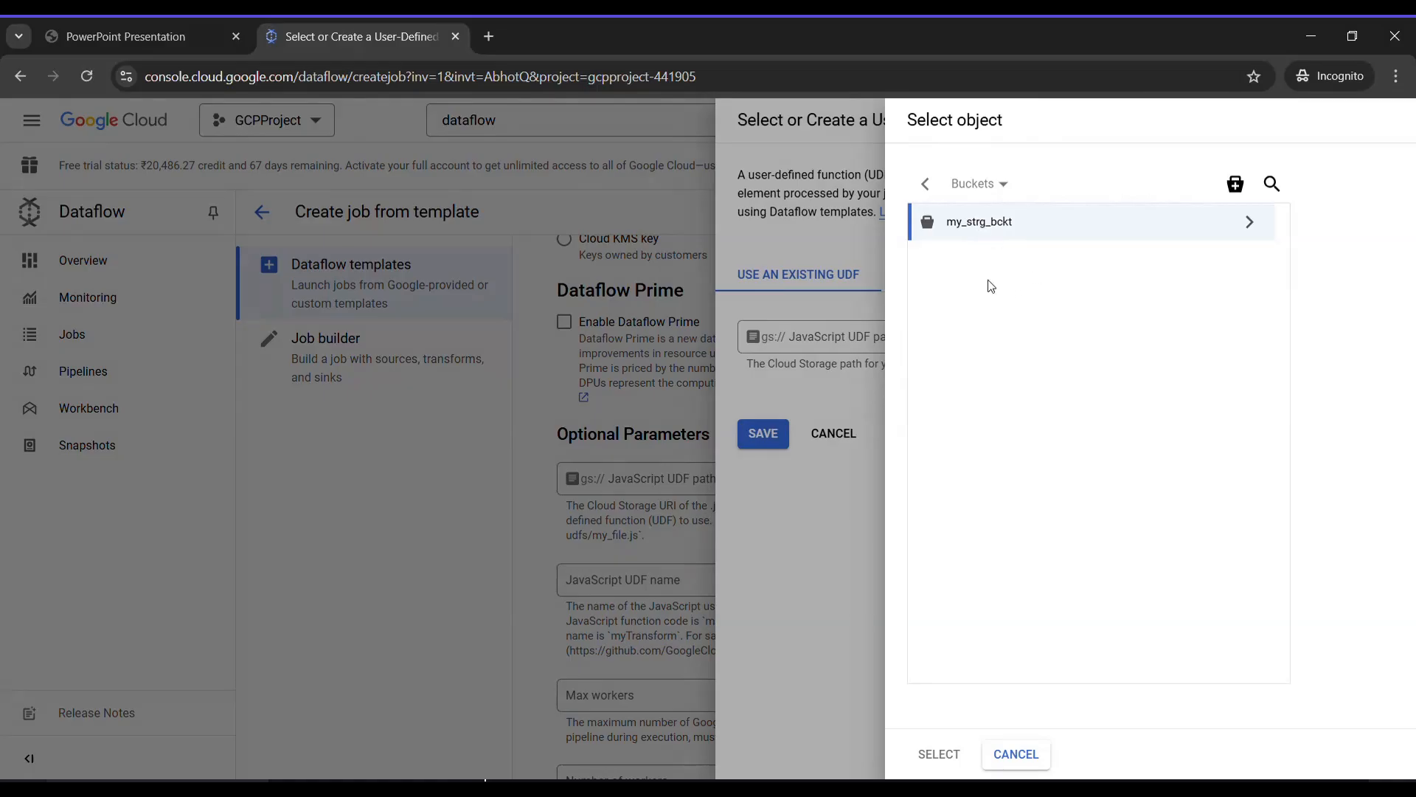
left_click(1250, 223)
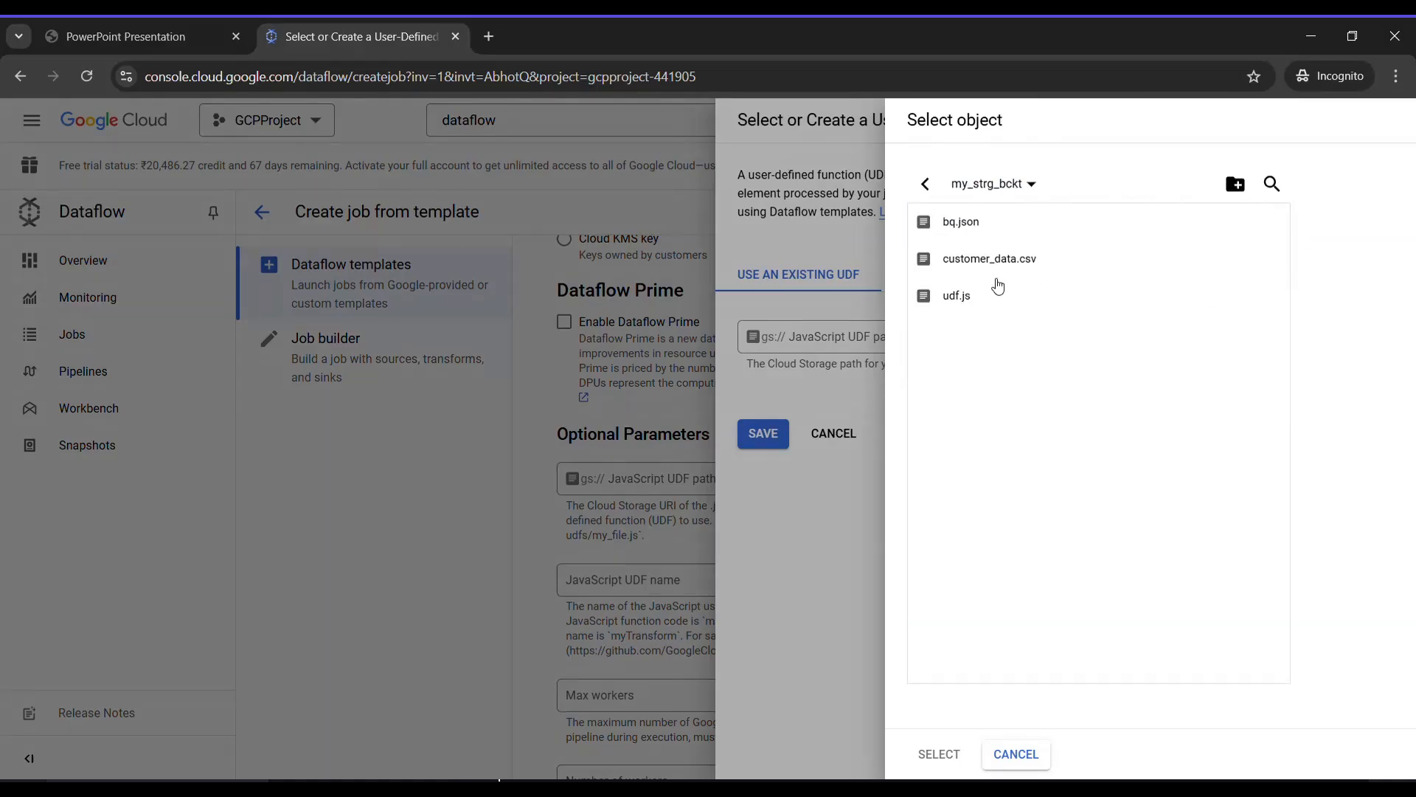
left_click(956, 303)
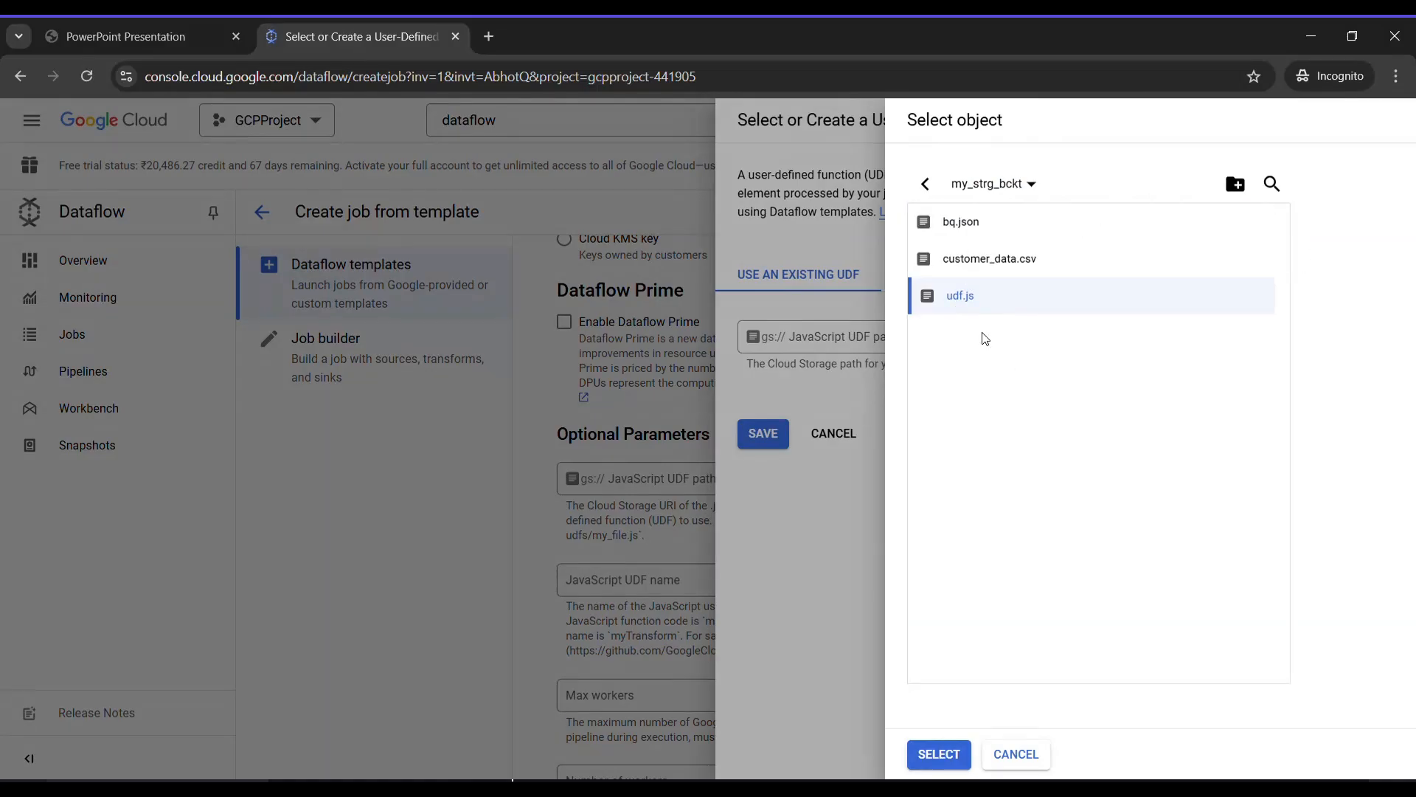
left_click(947, 757)
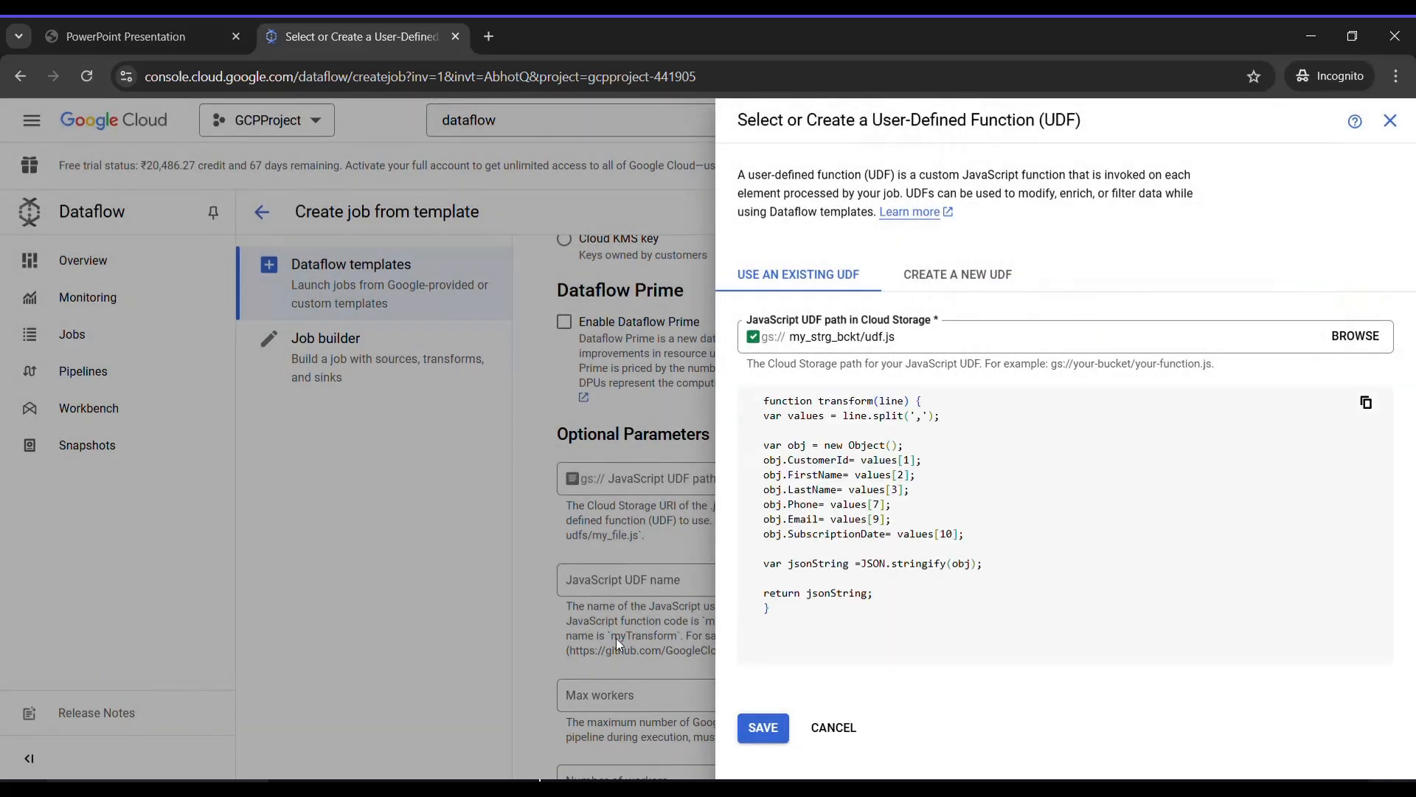
Step: Copy the function name transform from the UDF code, save the UDF selection and paste the name as the JavaScript UDF name
double_click(848, 401)
key("ctrl+c")
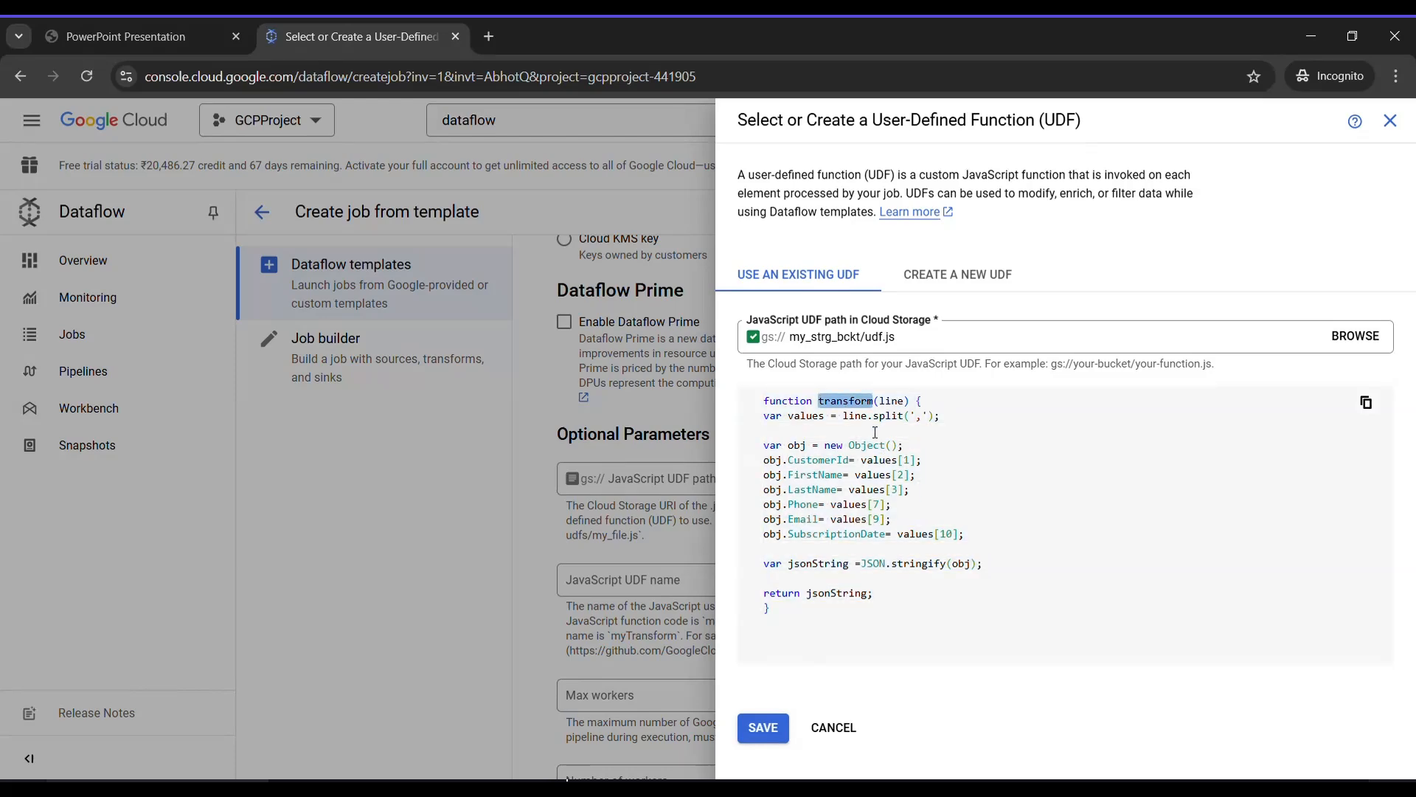
left_click(764, 728)
left_click(582, 586)
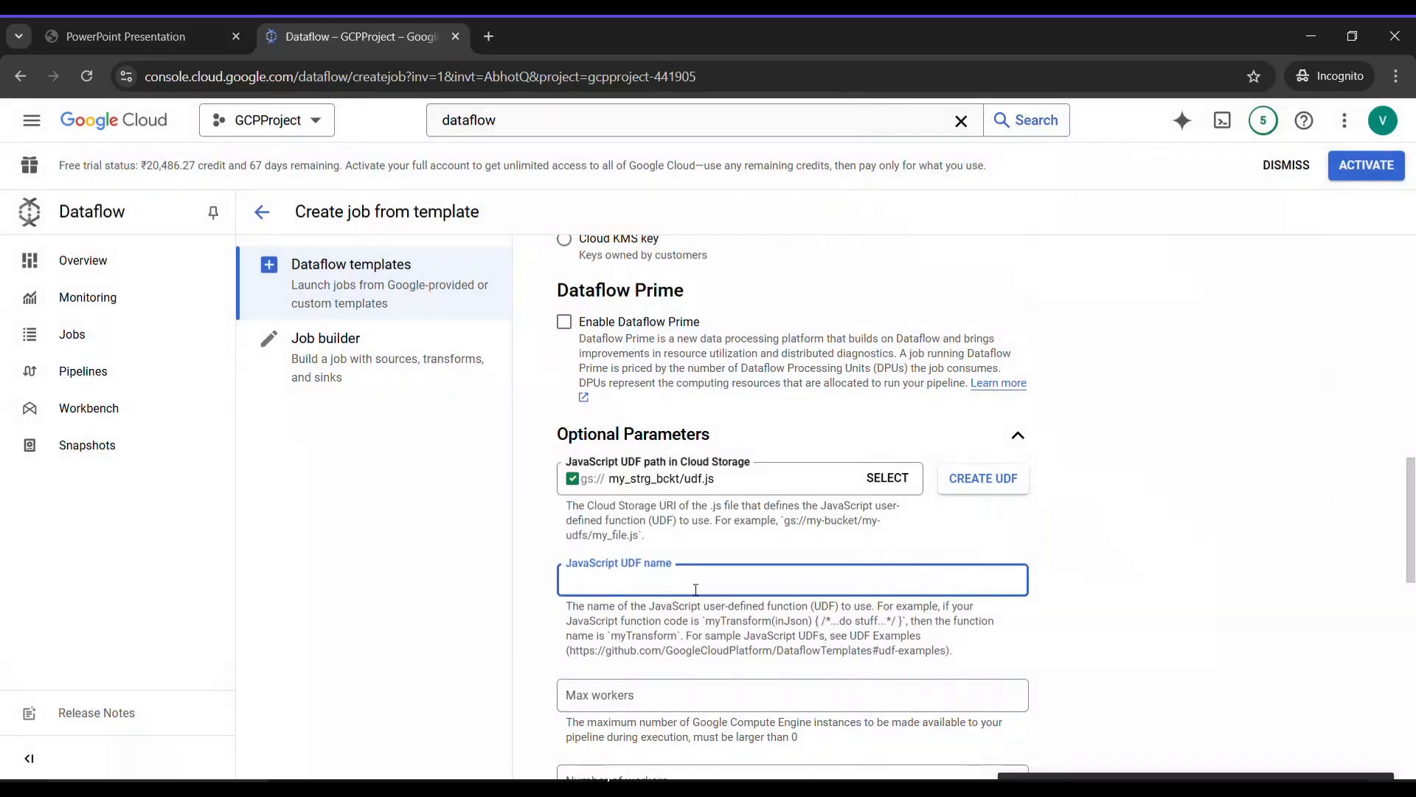
key("ctrl+v")
Step: Leave the remaining optional parameters at their defaults and run the Dataflow job
scroll(696, 590, "down", 5)
scroll(696, 590, "down", 4)
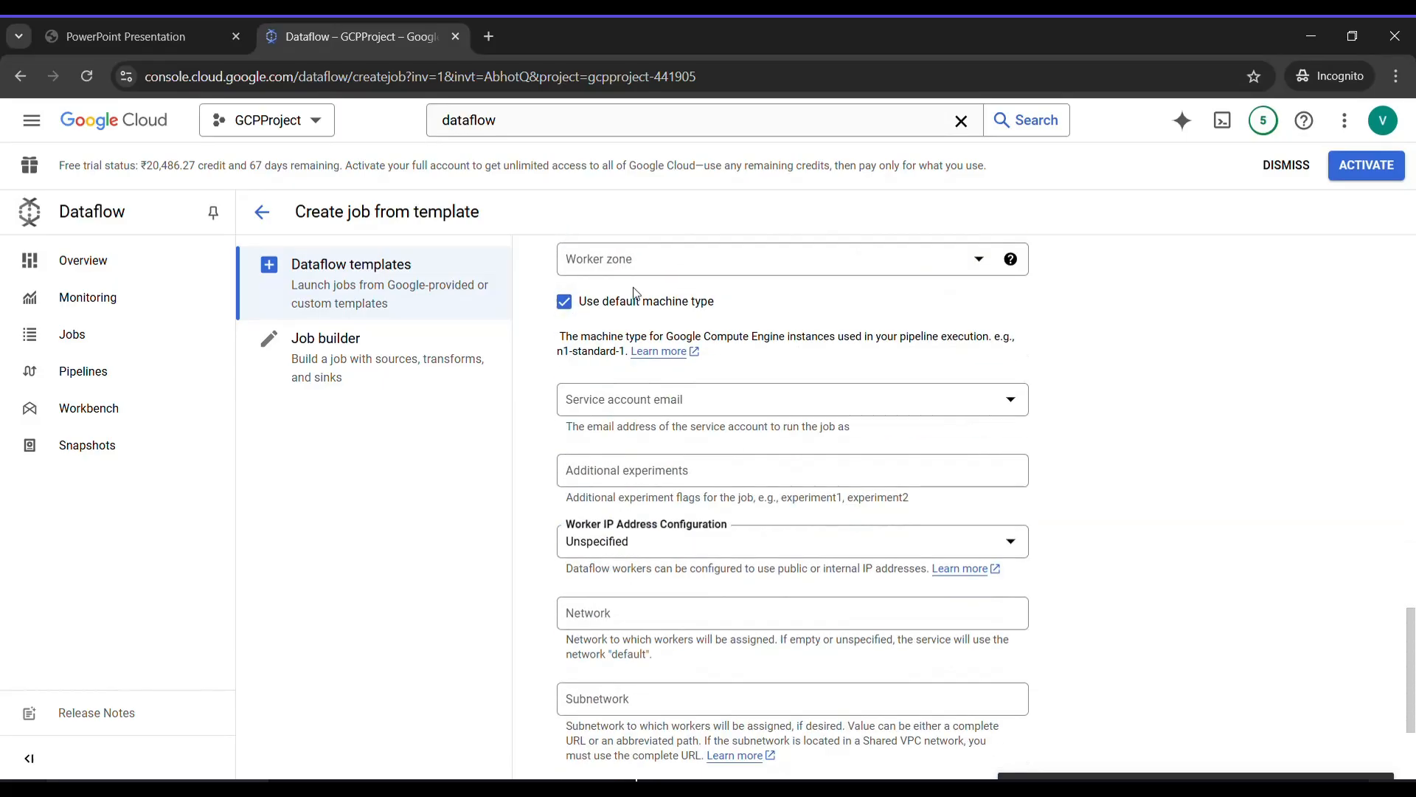
scroll(640, 459, "down", 3)
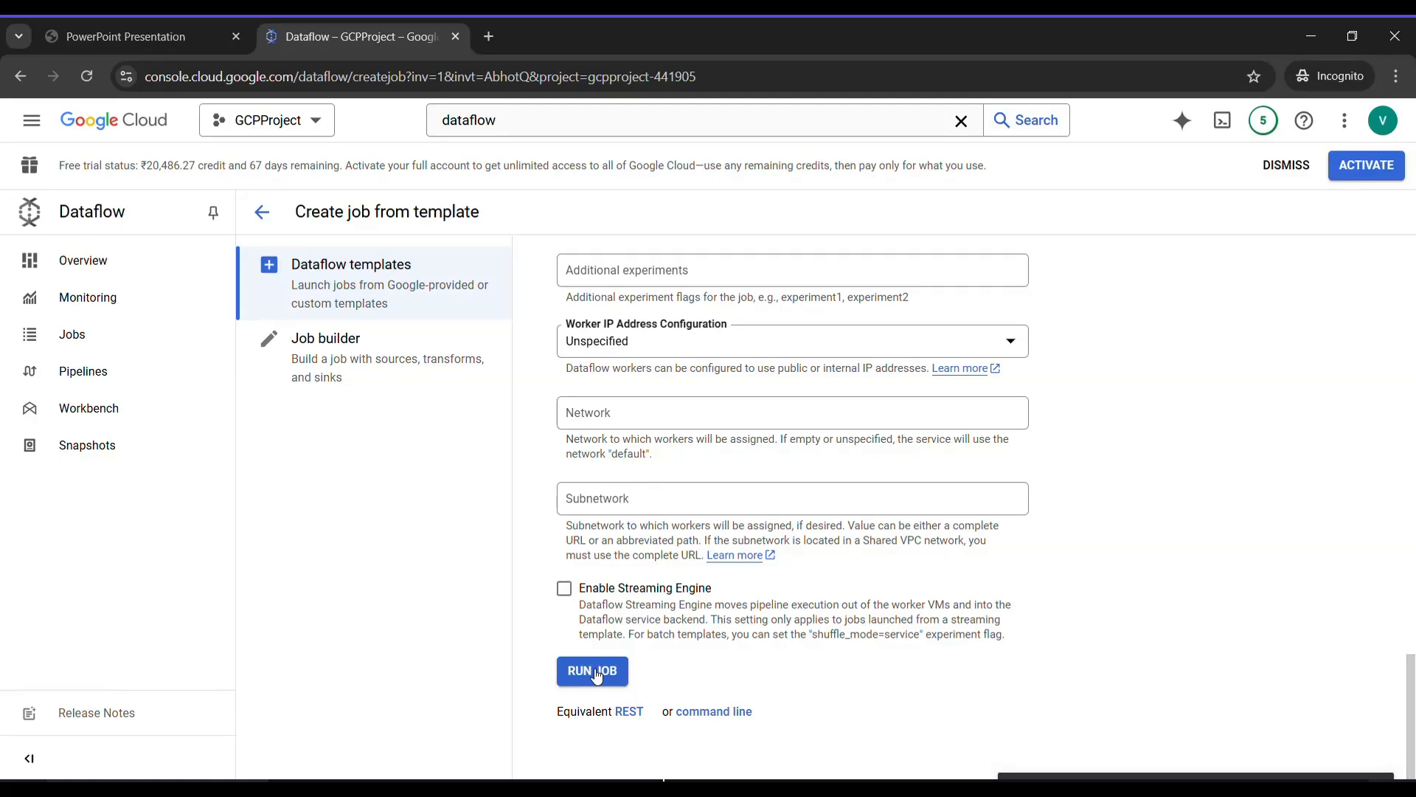
left_click(597, 676)
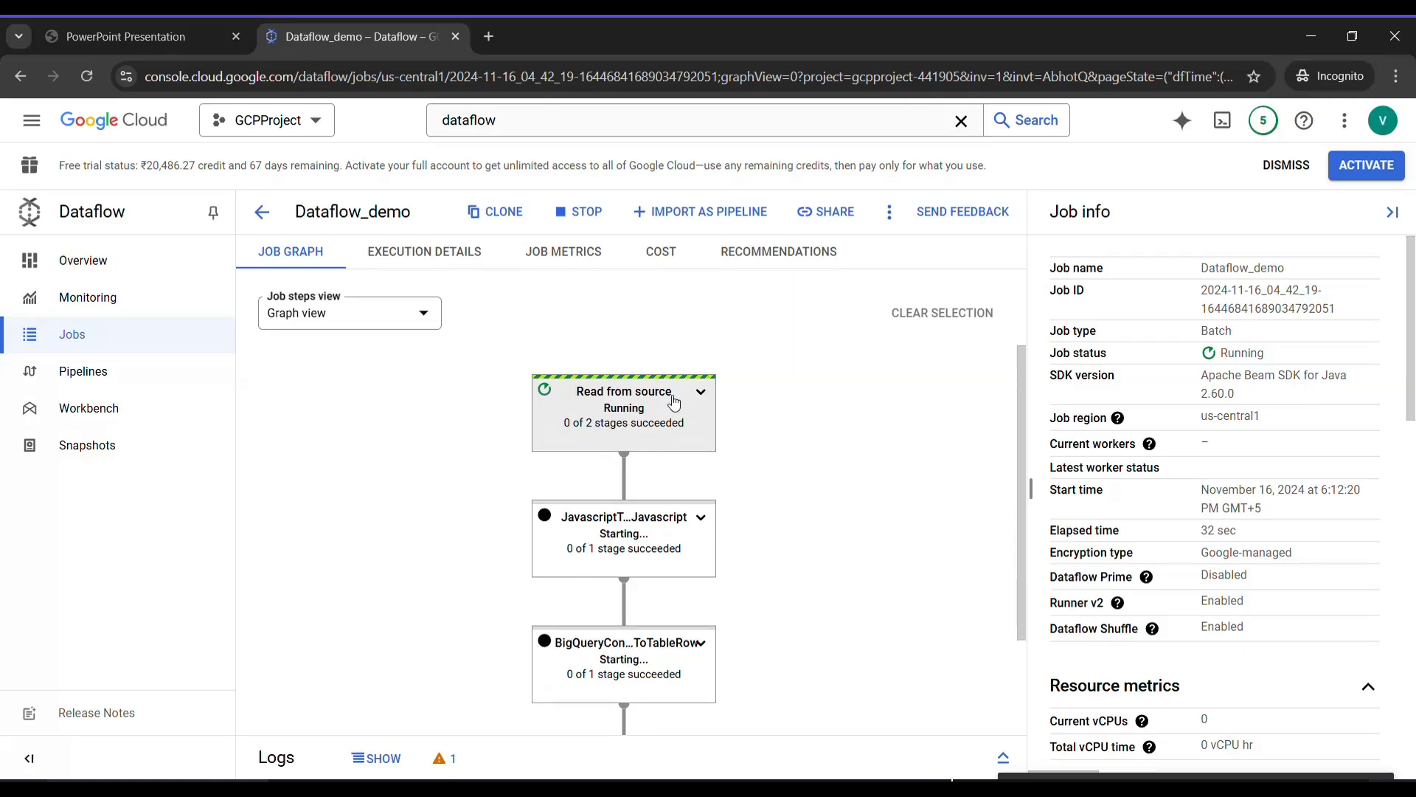
Step: Look through the Dataflow_demo job graph and show the job steps in Table view to check each step's status
scroll(641, 592, "down", 1)
scroll(641, 591, "down", 2)
scroll(633, 579, "up", 3)
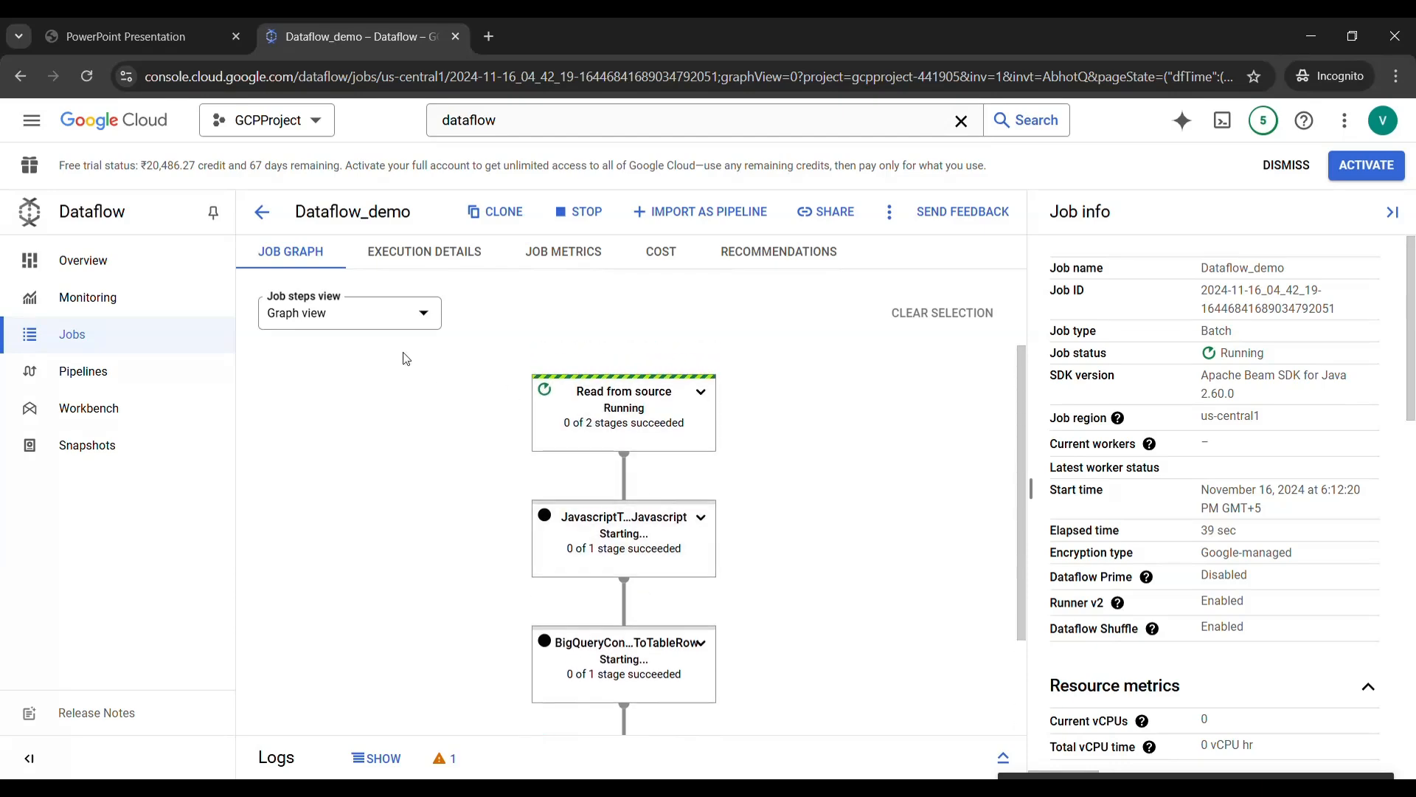
left_click(432, 317)
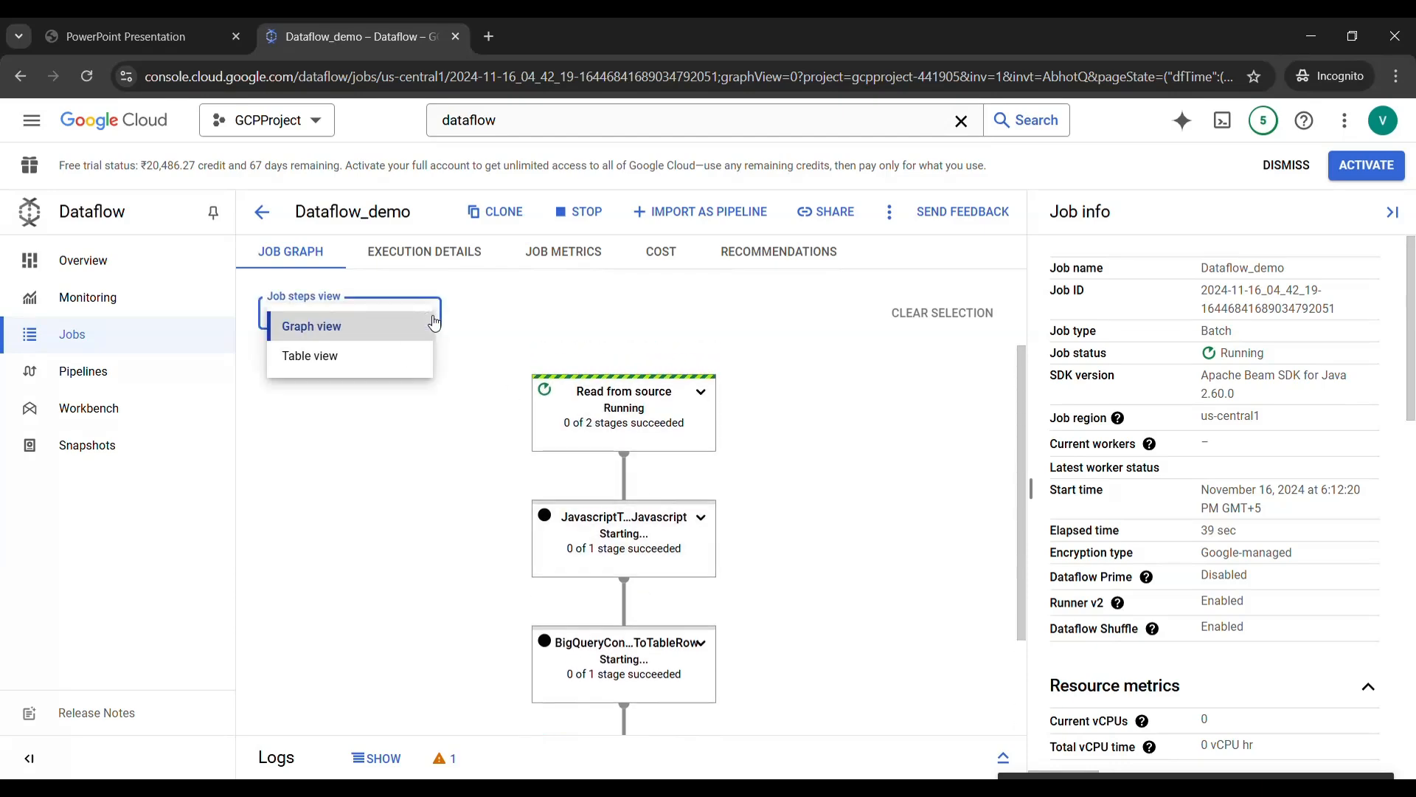
left_click(329, 365)
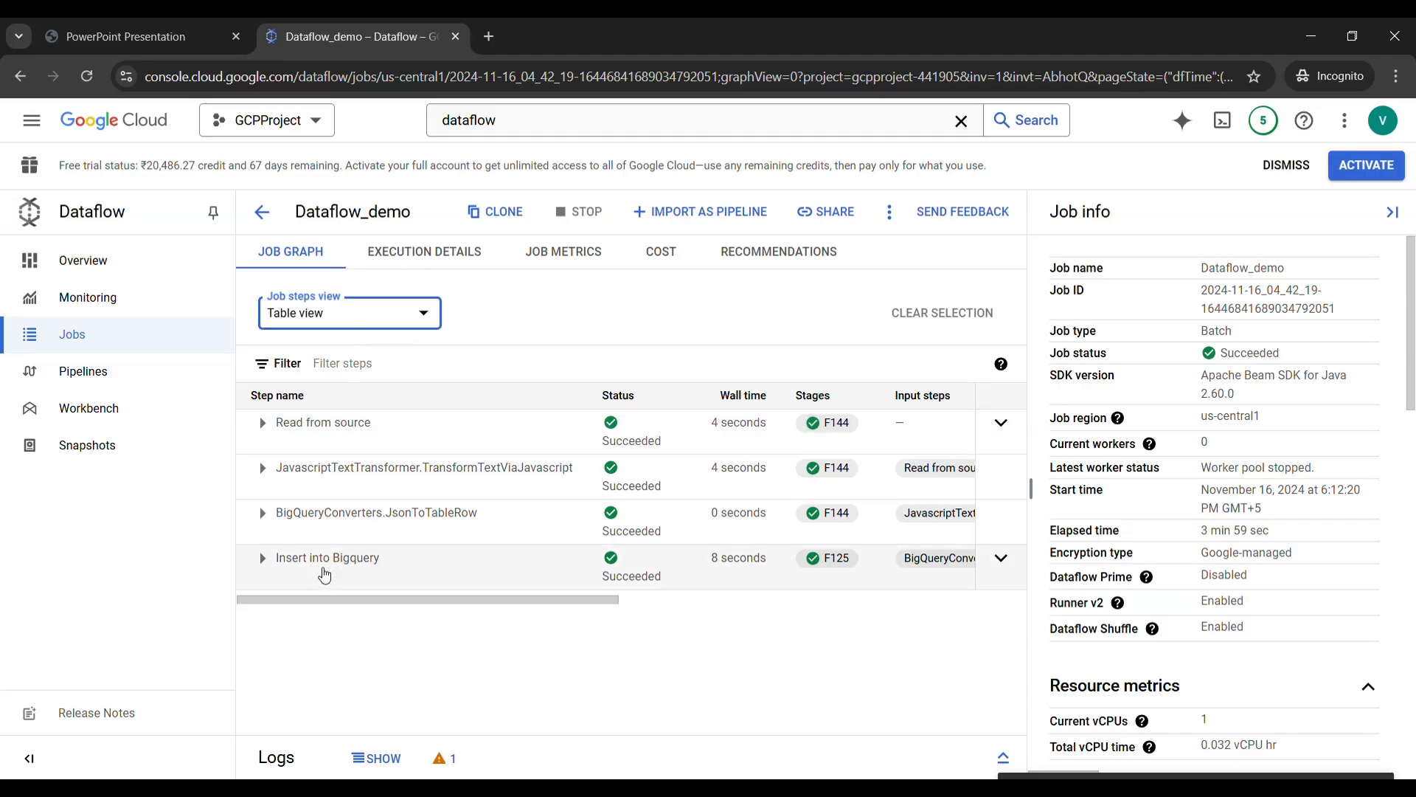
Step: Return the job steps to Graph view and examine the stages from Read from source through Insert into Bigquery
left_click(346, 313)
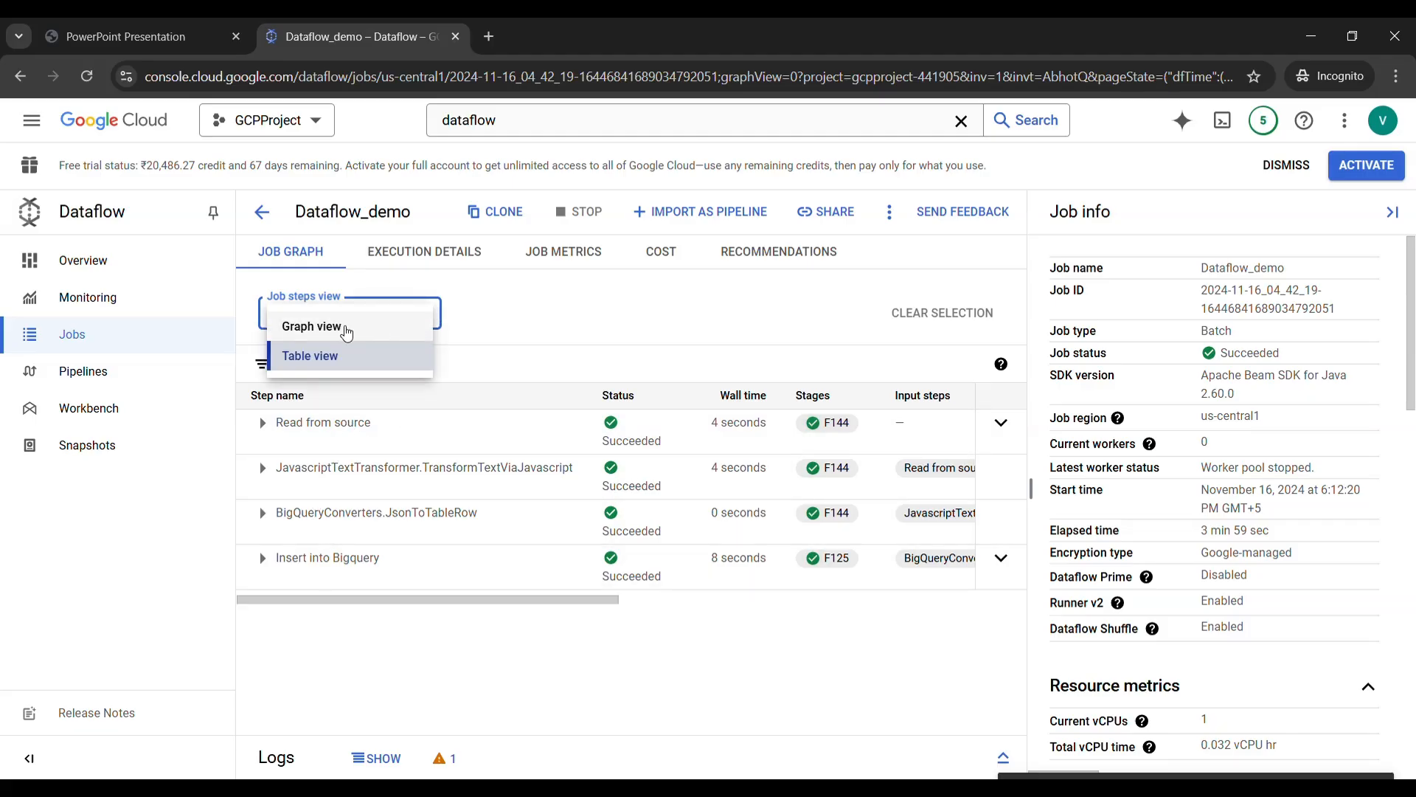
left_click(347, 331)
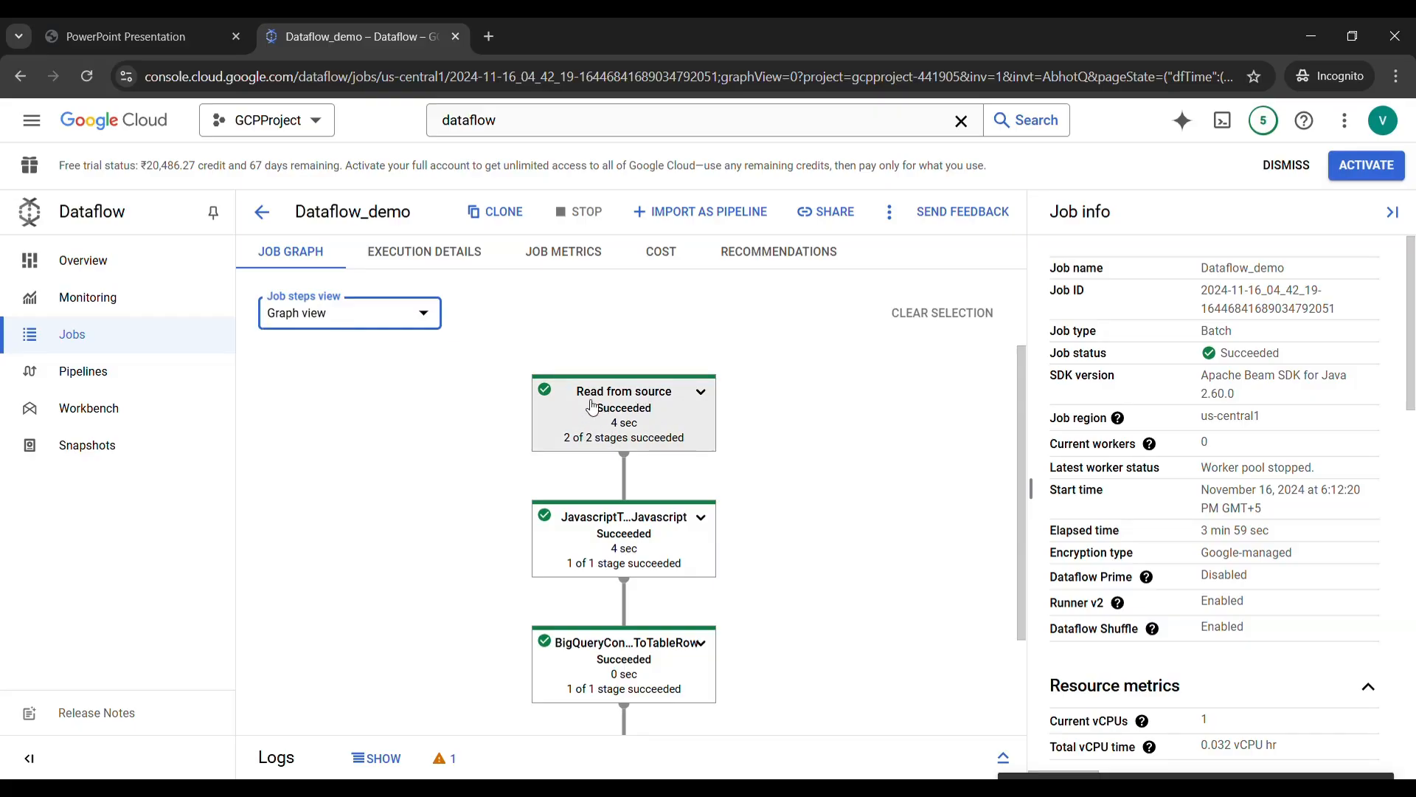
scroll(591, 417, "down", 1)
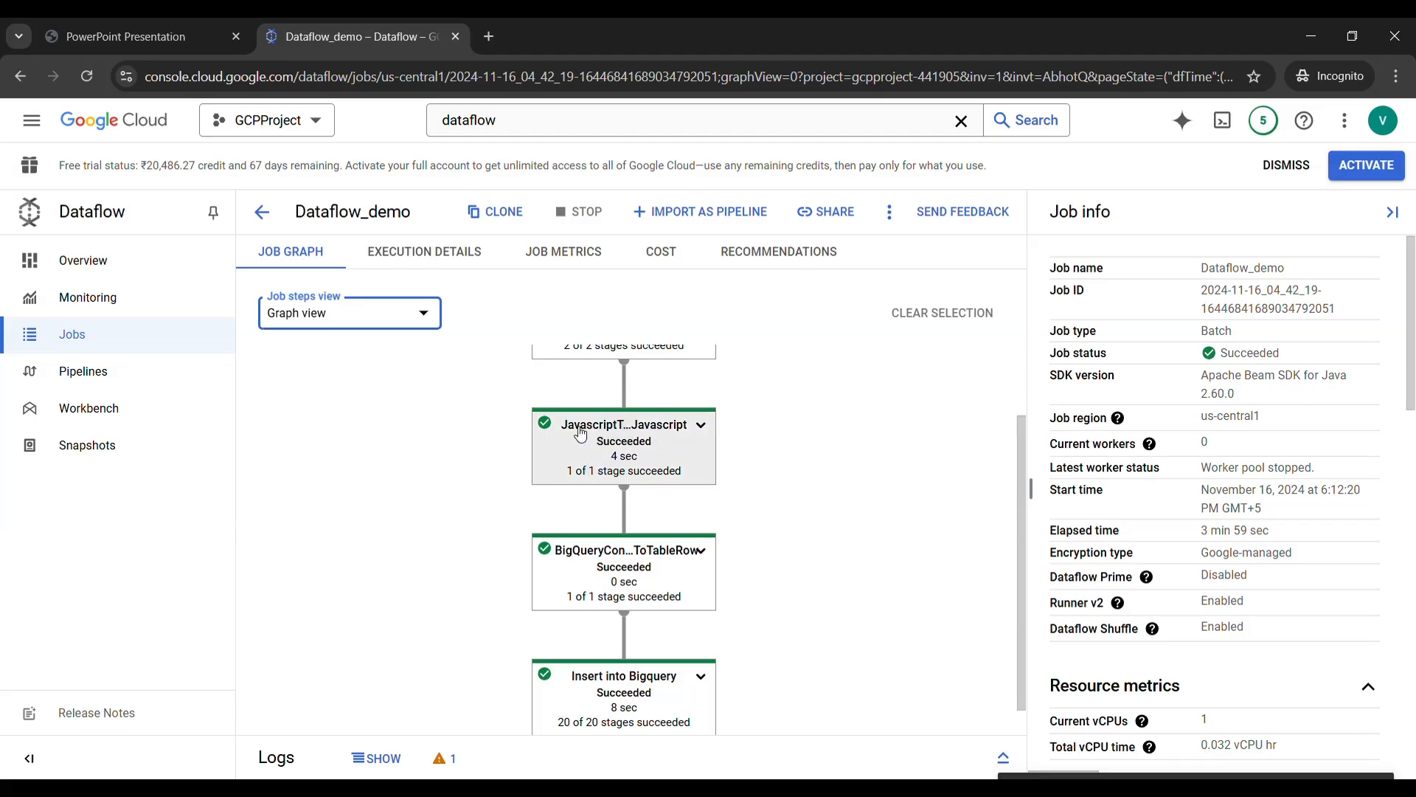
scroll(585, 546, "down", 1)
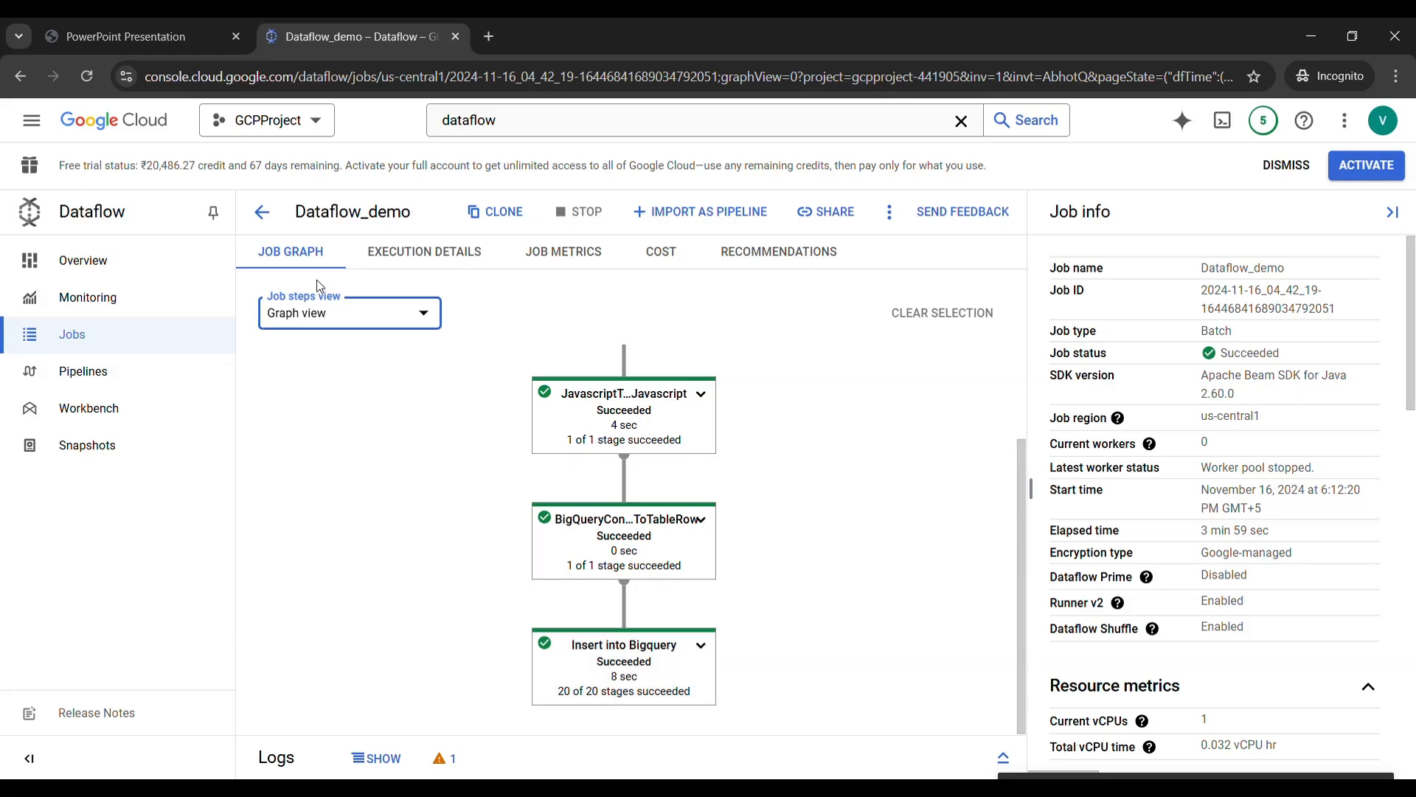
Step: Go to BigQuery and open the Customer_data table in the DataflowDemoDS dataset of gcpproject-441905
left_click(36, 130)
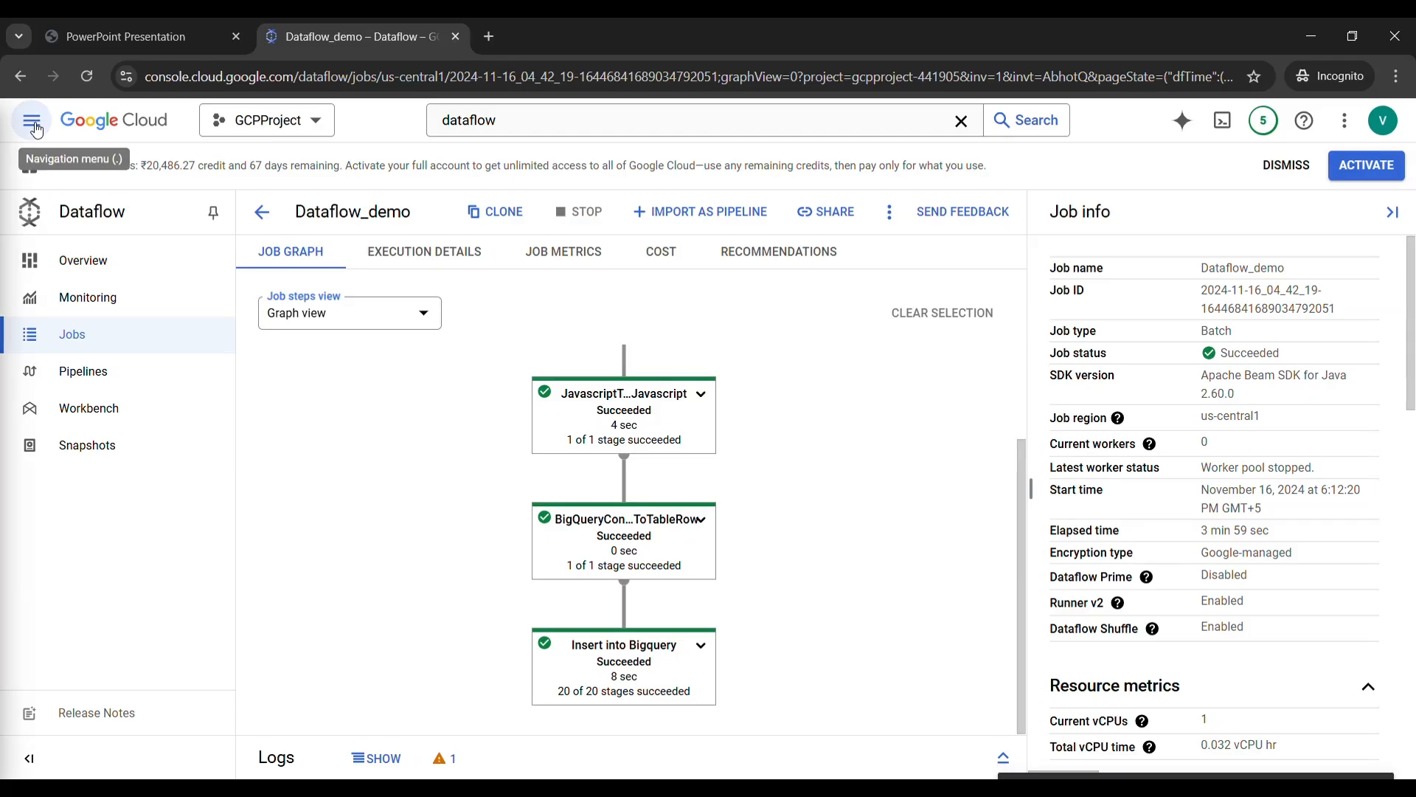
mouse_move(84, 699)
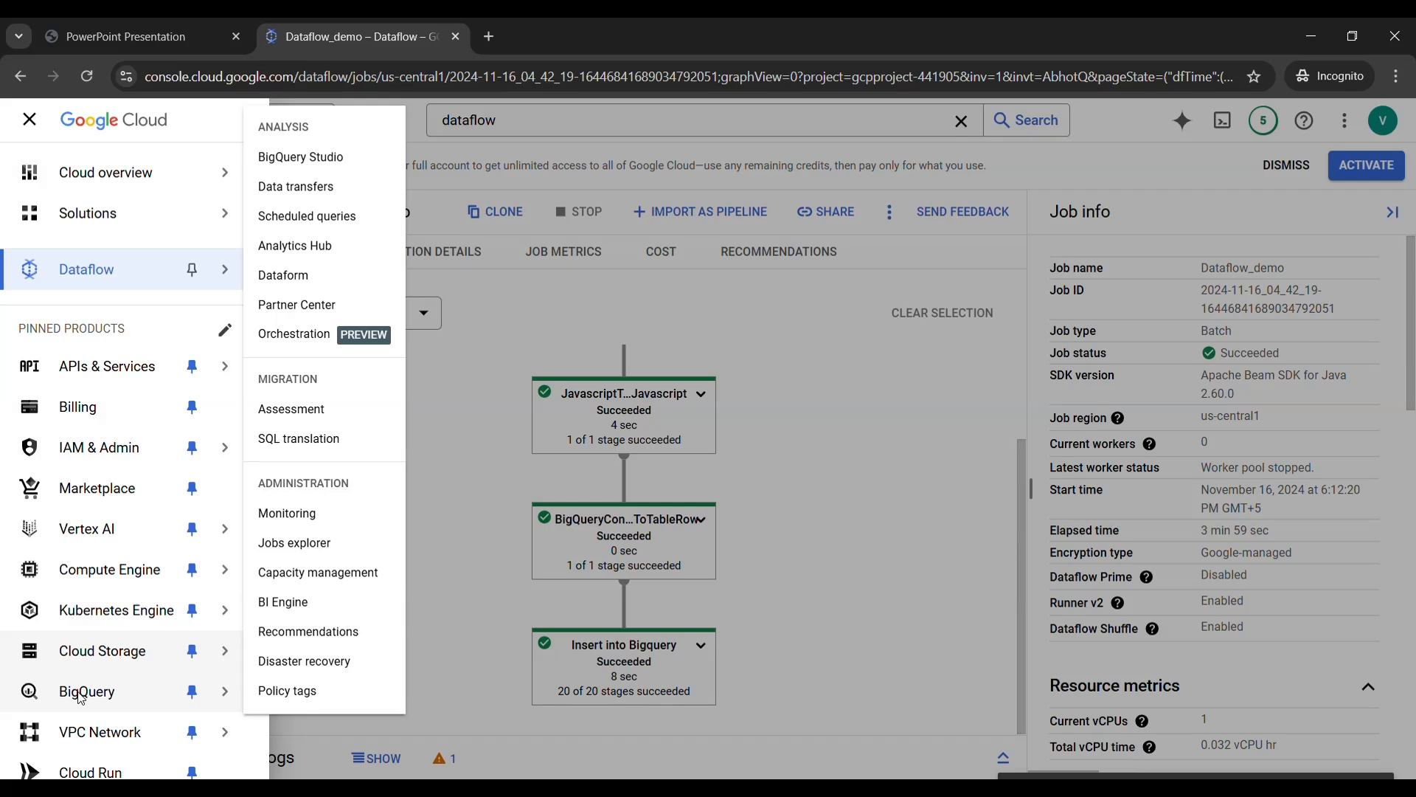
left_click(81, 693)
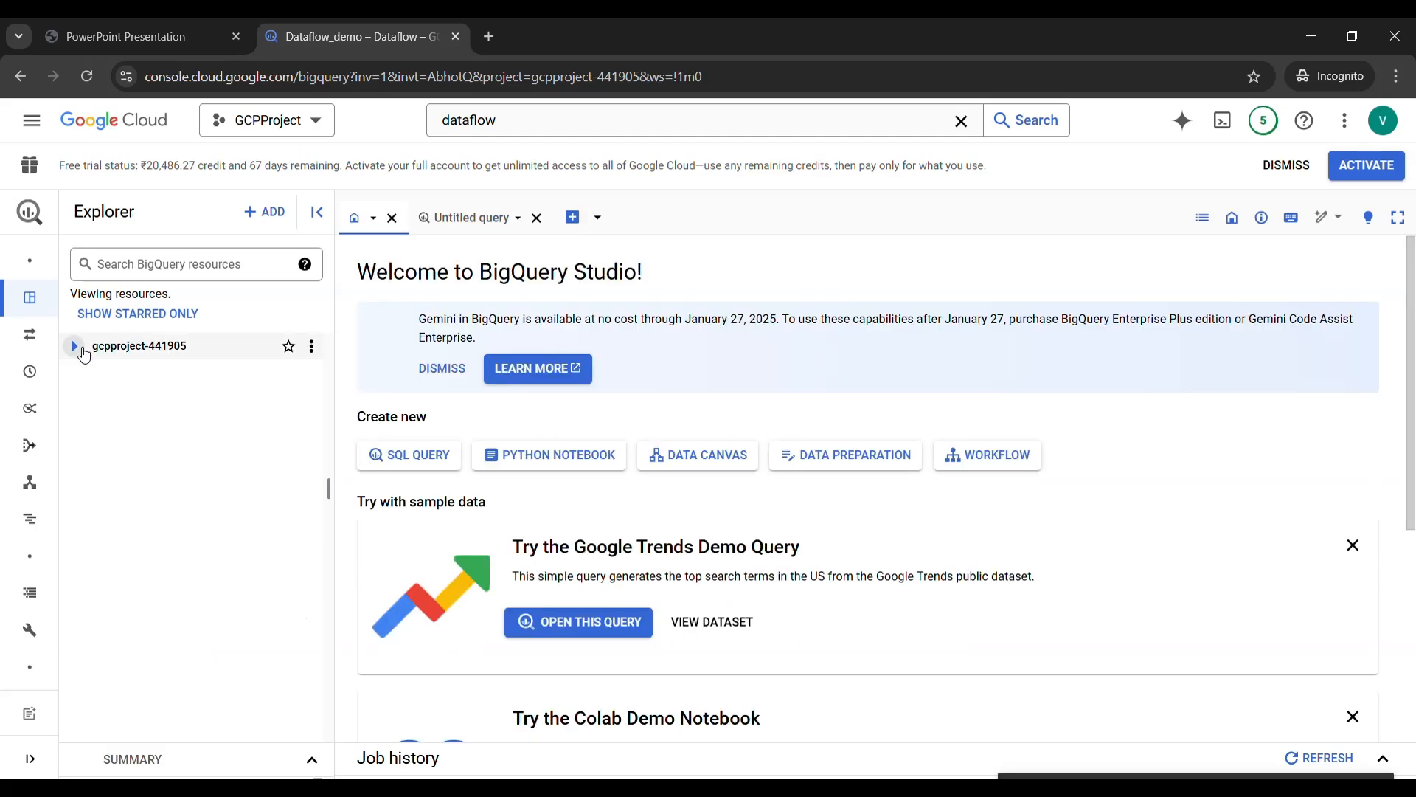
left_click(82, 350)
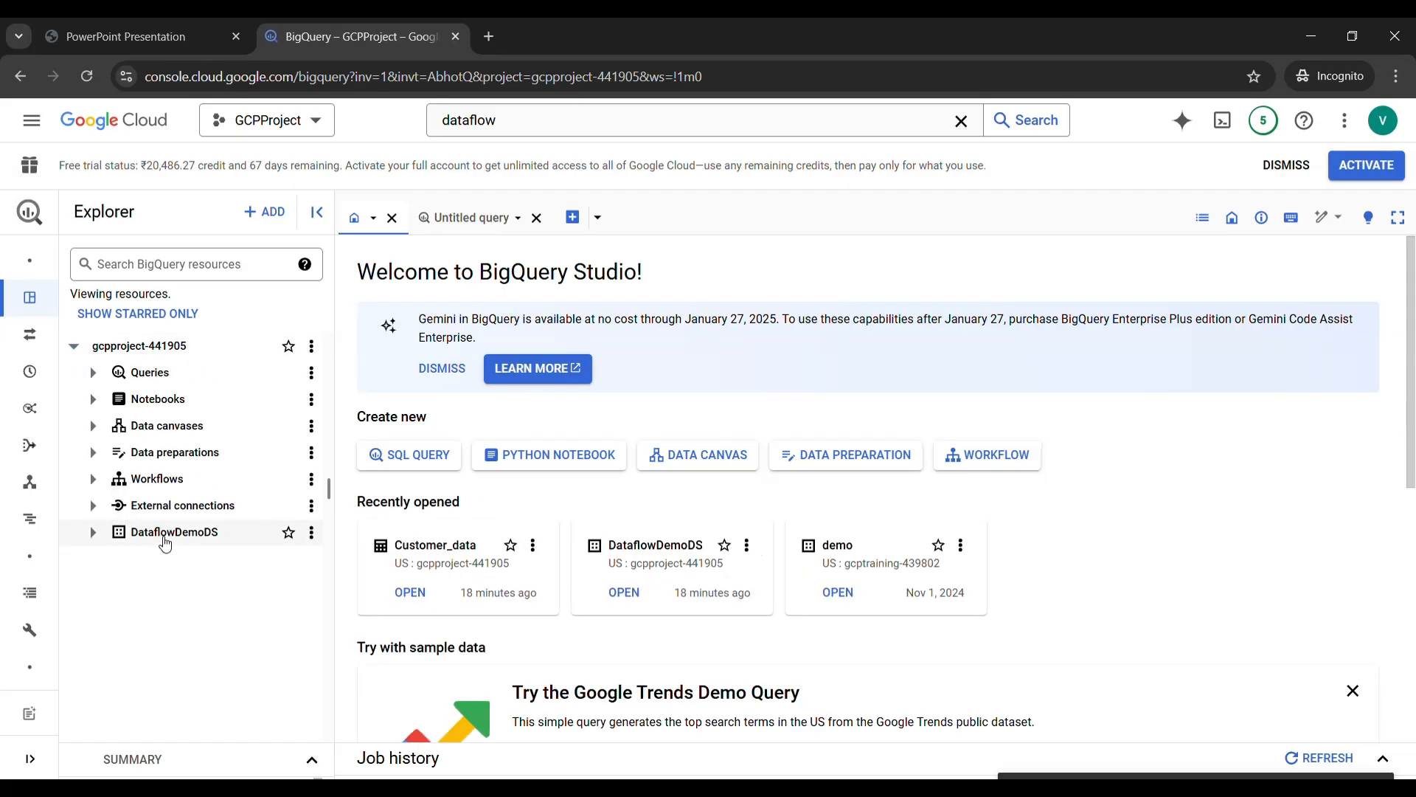
left_click(94, 532)
left_click(188, 559)
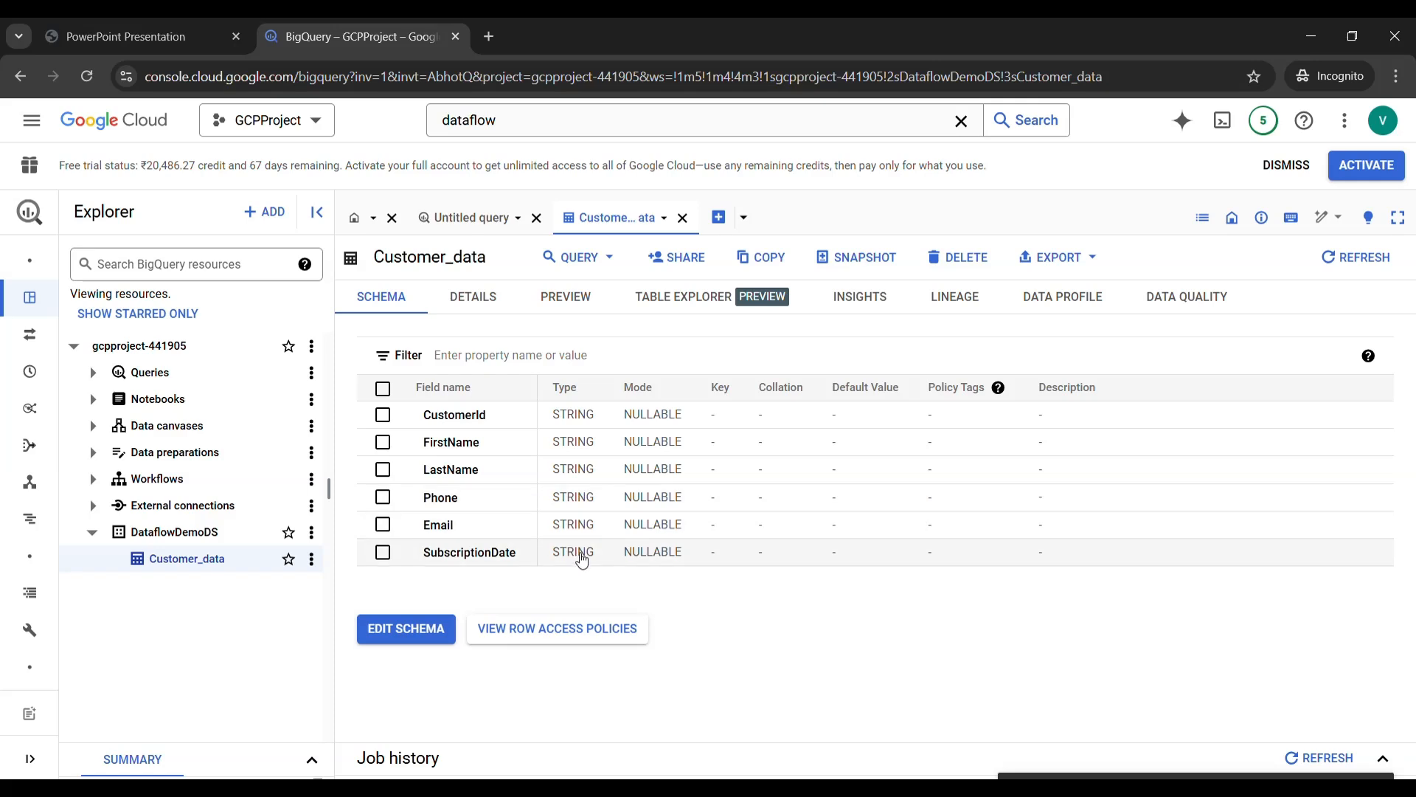
Step: Review the Customer_data table's details and open a preview of its loaded rows
left_click(473, 299)
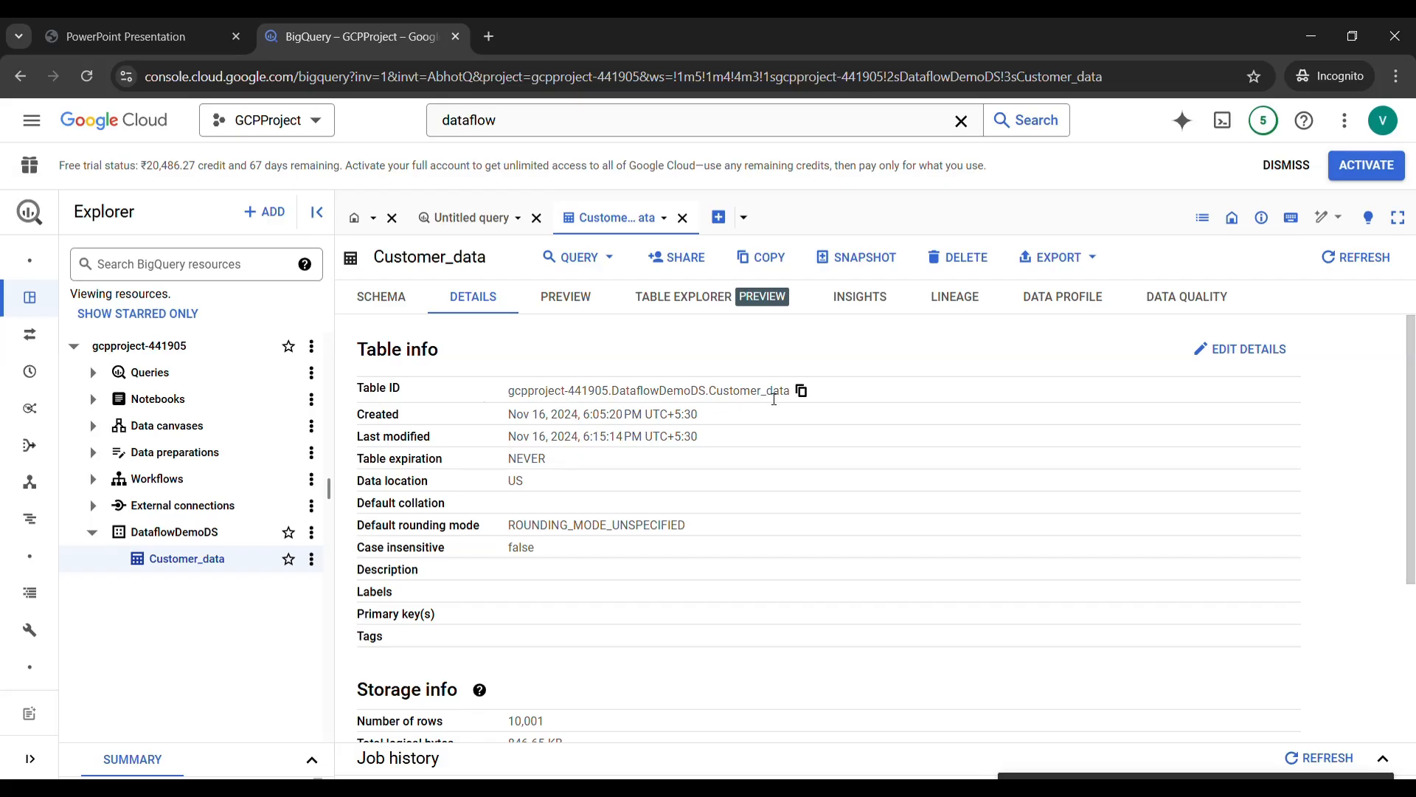
left_click(572, 299)
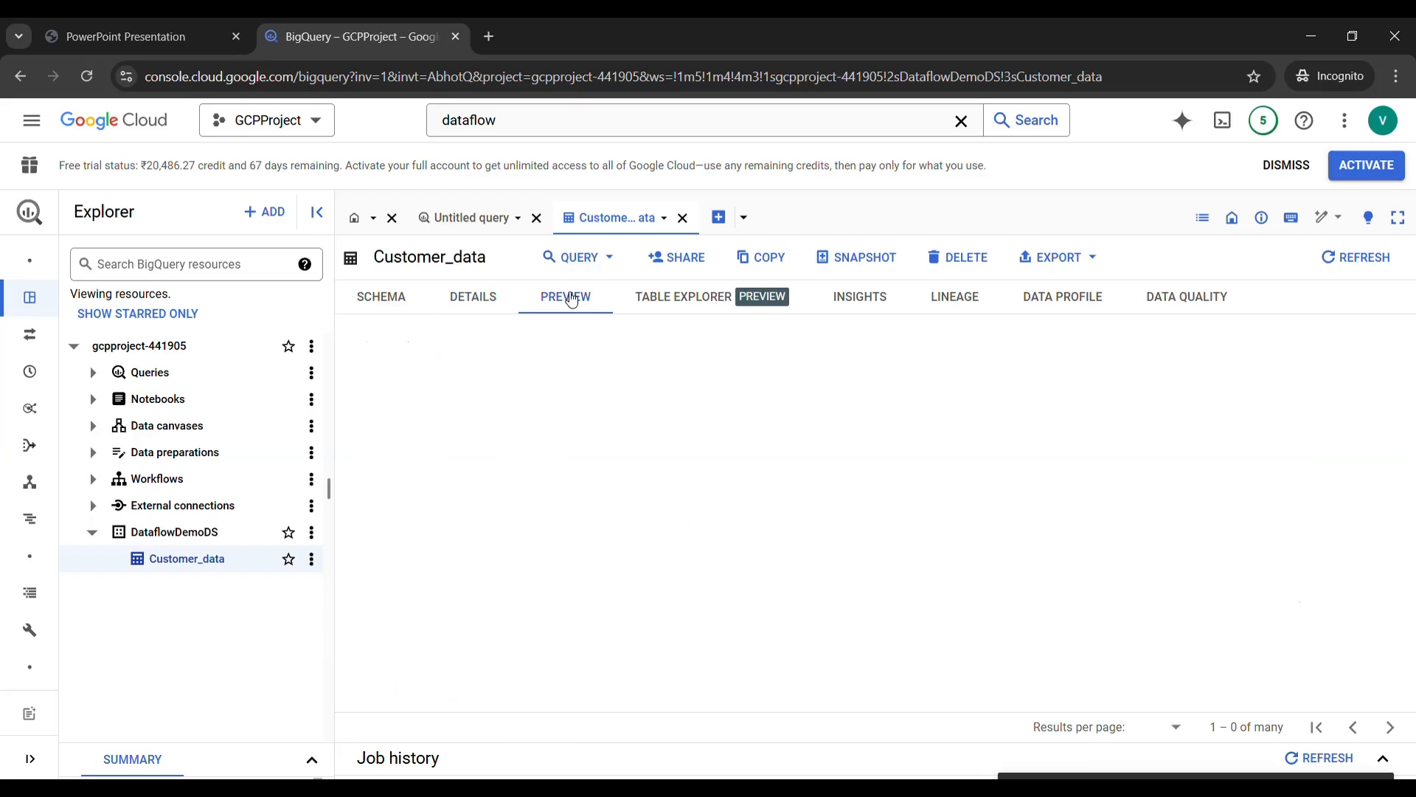